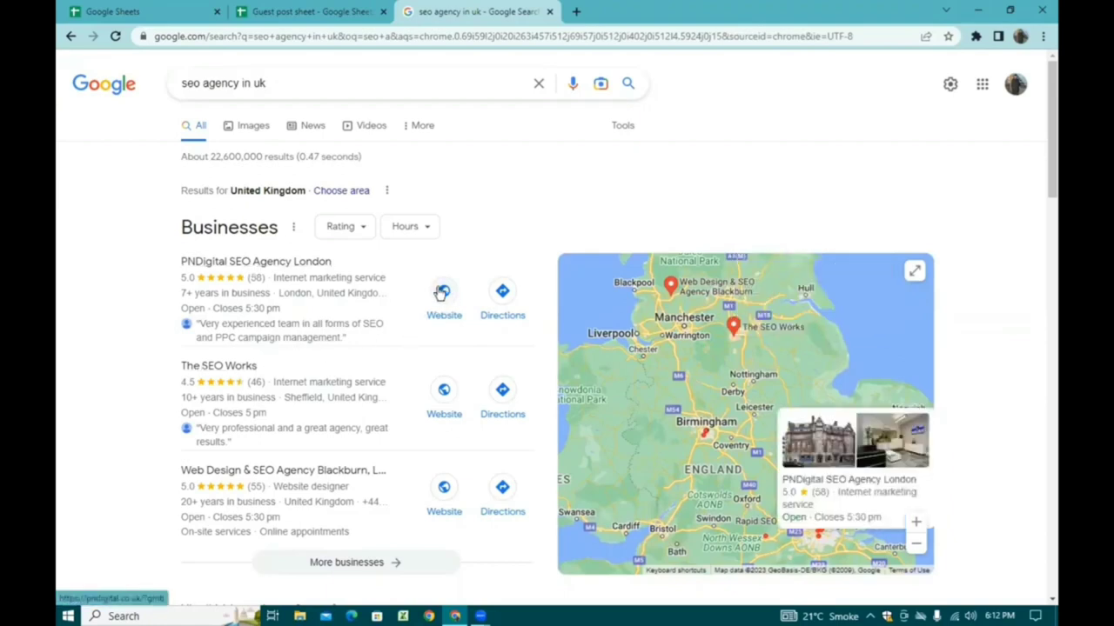
left_click(442, 293)
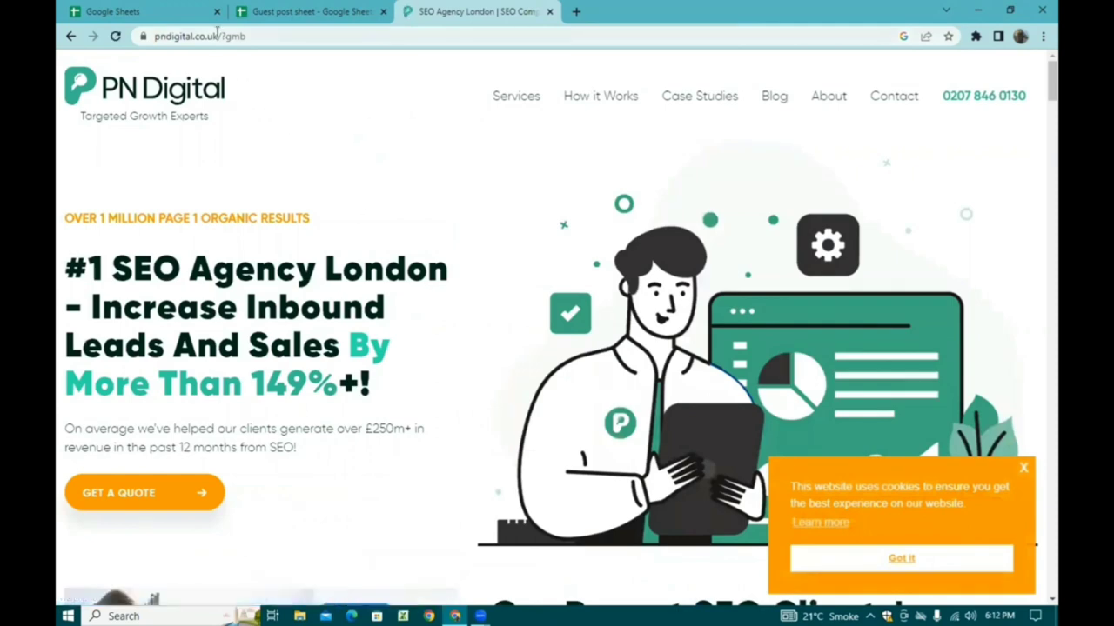
left_click_drag(217, 33, 133, 39)
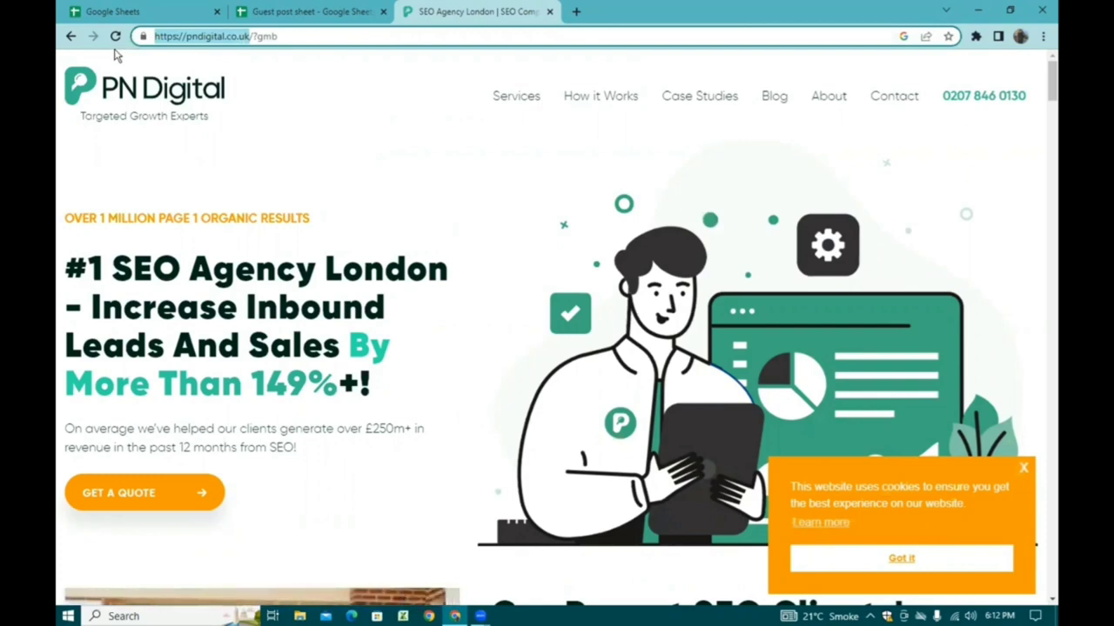
right_click(171, 40)
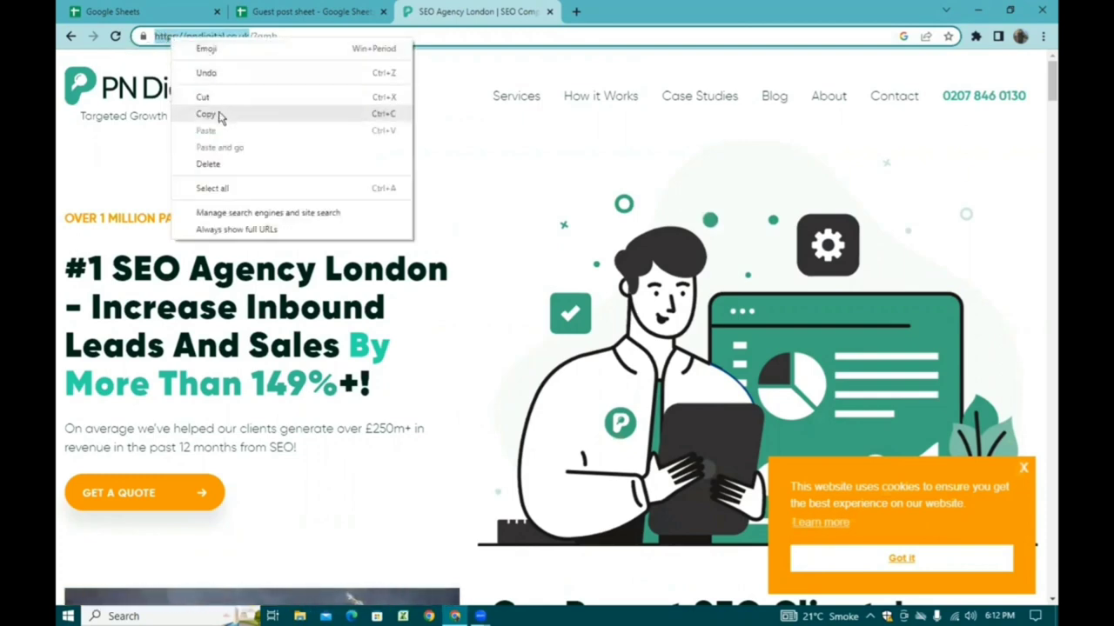
left_click(220, 117)
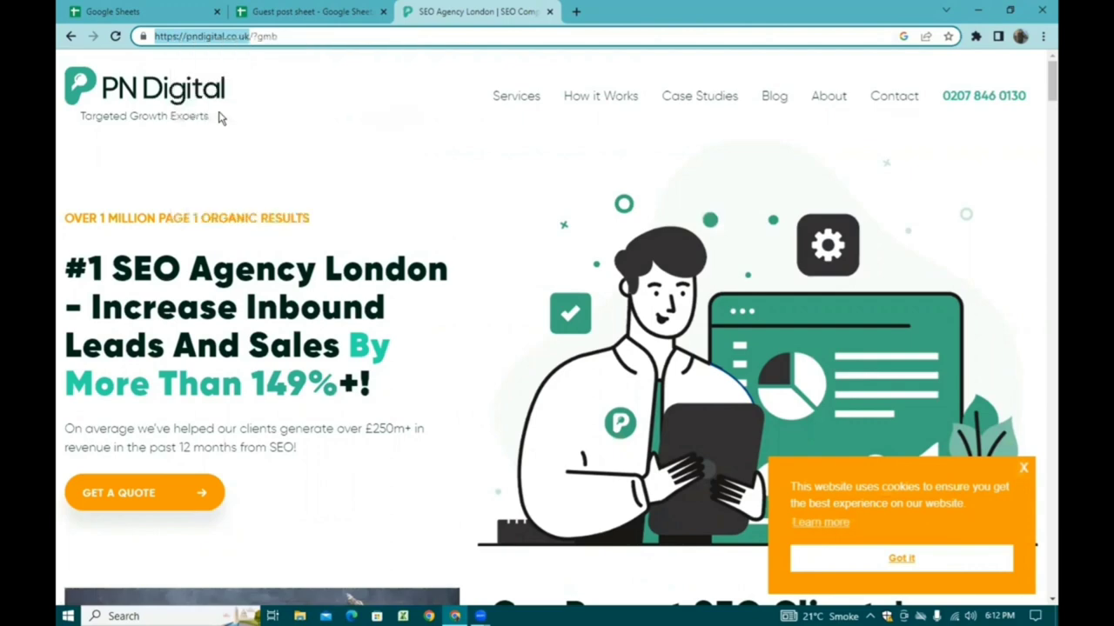
Step: Switch to the Guest post sheet spreadsheet and widen columns A and B
left_click(288, 12)
left_click_drag(157, 146, 264, 147)
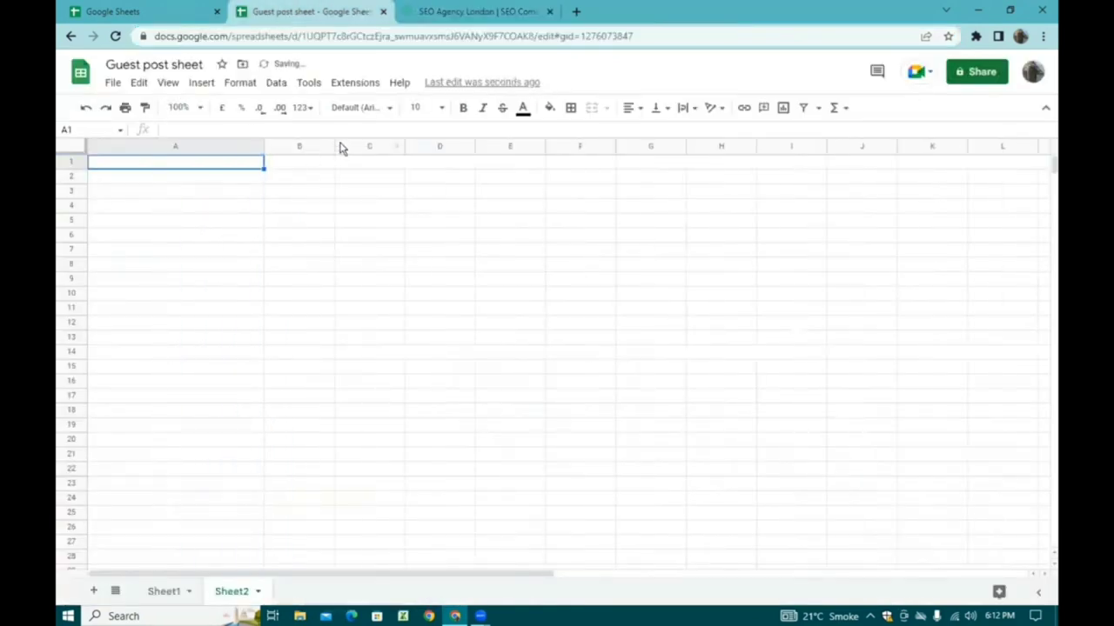
left_click_drag(333, 145, 444, 145)
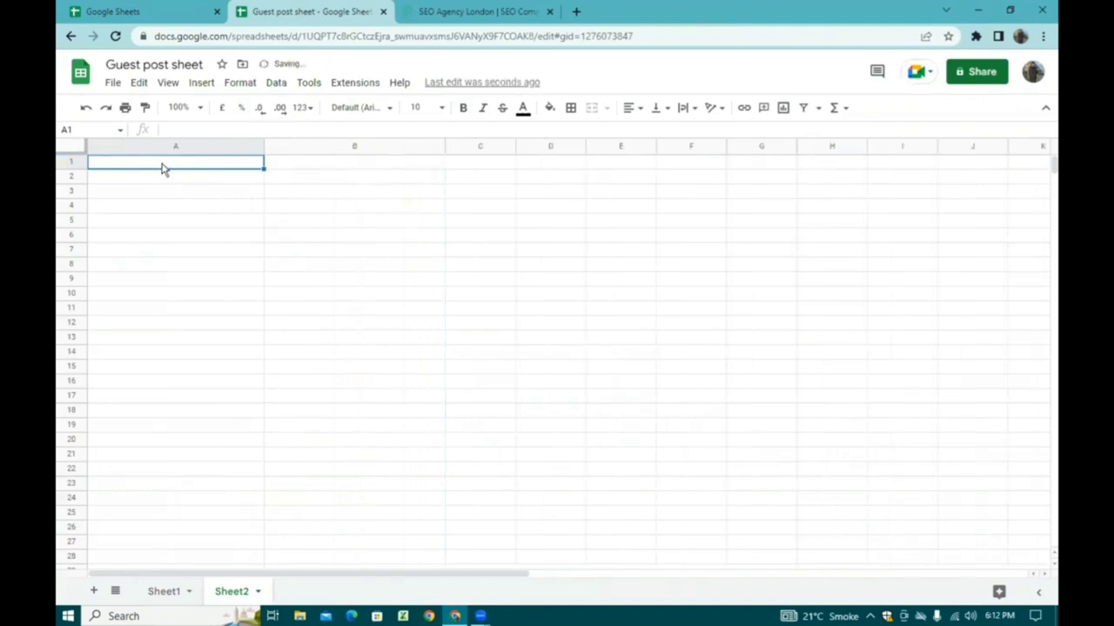
Step: Enter the column headings "seo ageny in uk" in A1 and "contact" in B1
type("seo a")
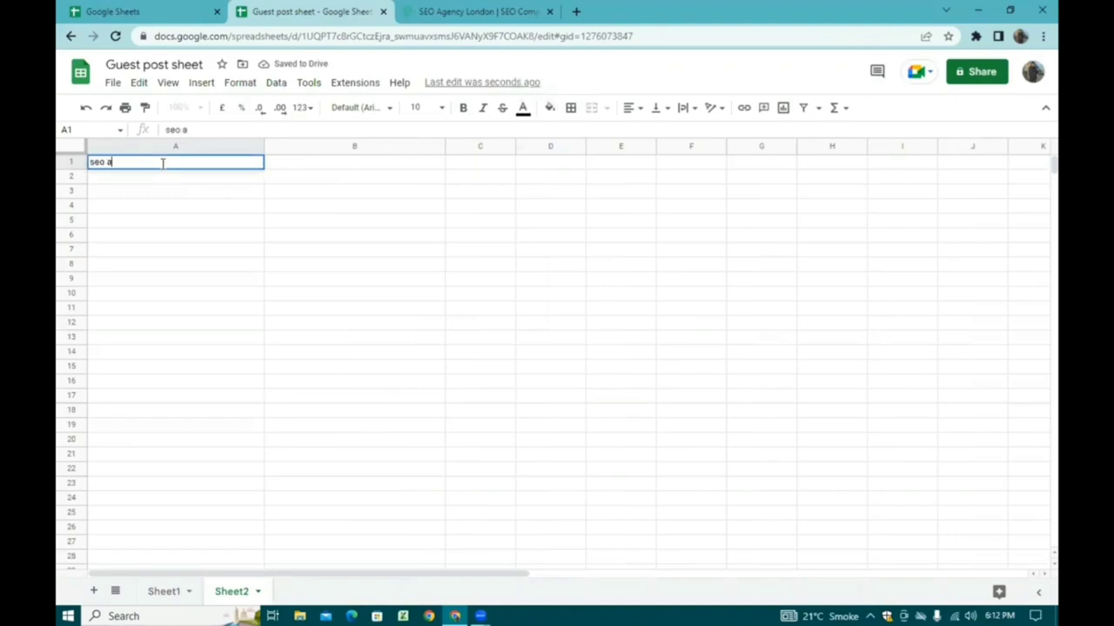
type("geny ")
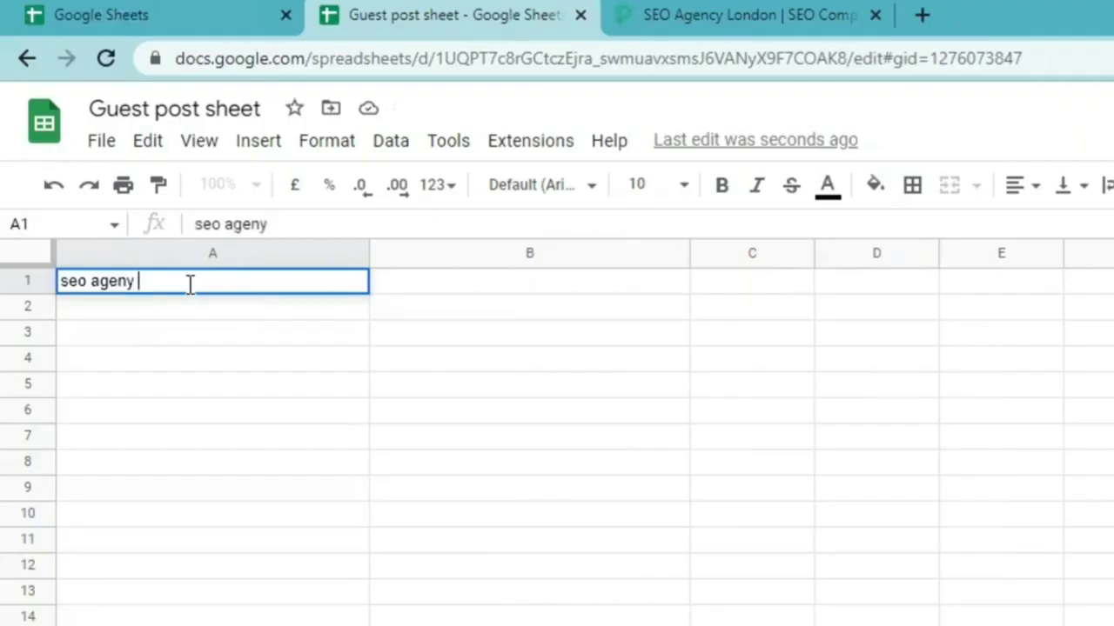
type("in uk")
left_click(360, 404)
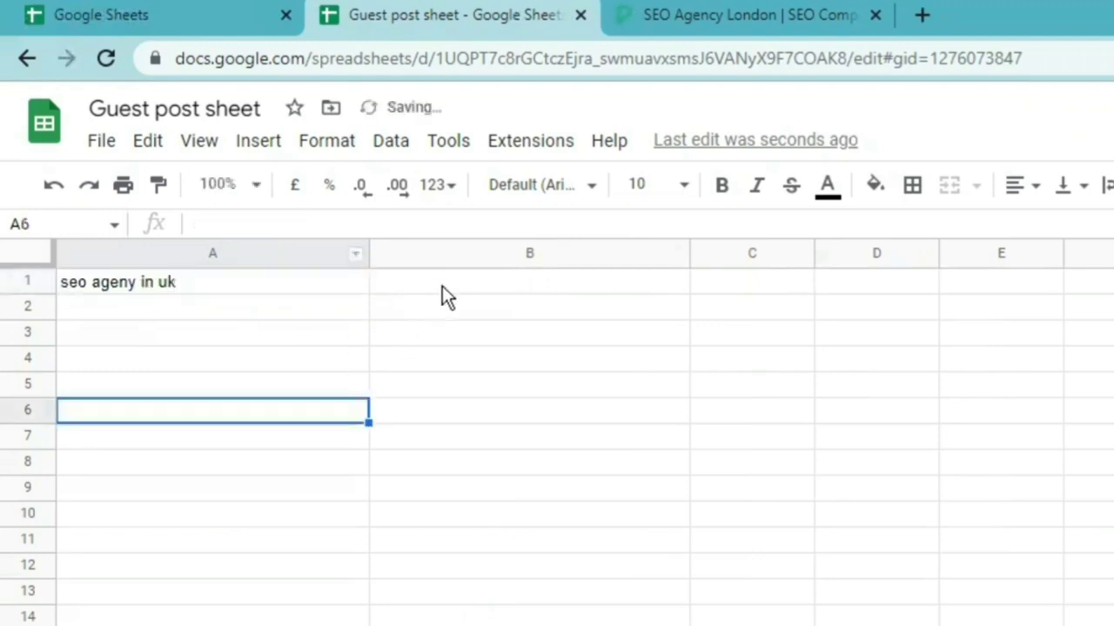
left_click(442, 284)
type("co")
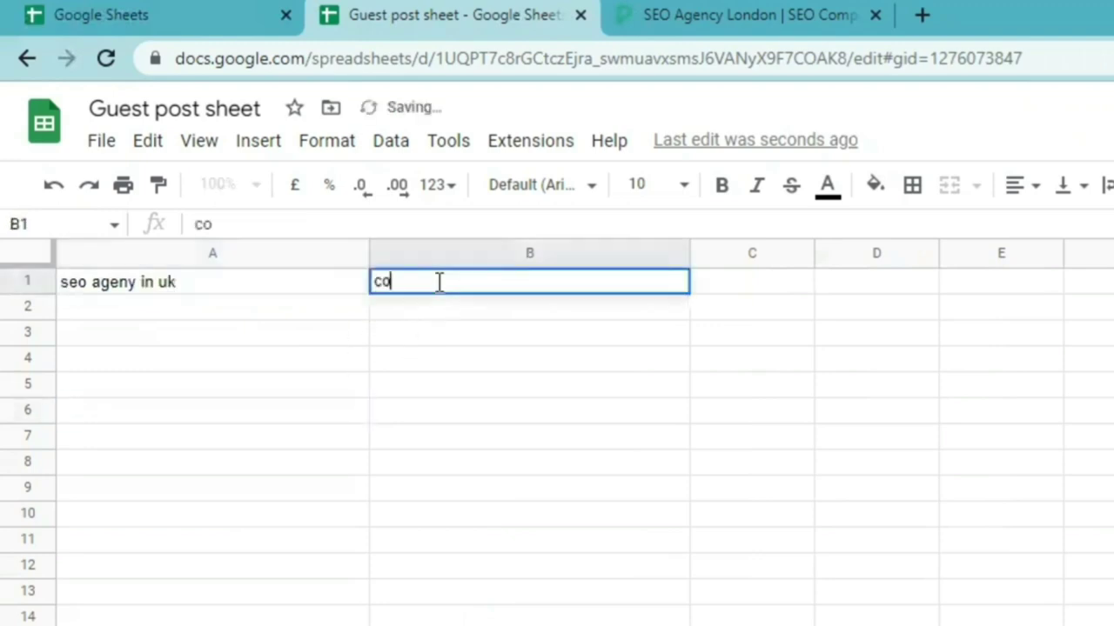
type("ntact")
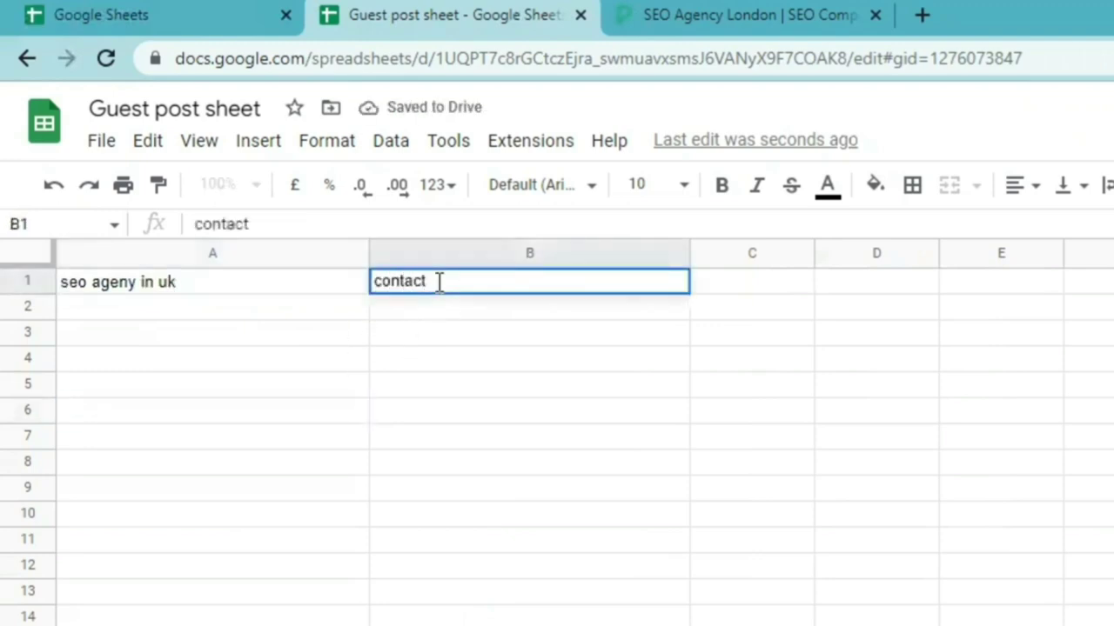
key("Return")
left_click(392, 394)
Step: Set the font size of A1:B28 to 14 and make the headings in A1:B1 bold
left_click_drag(247, 281, 609, 625)
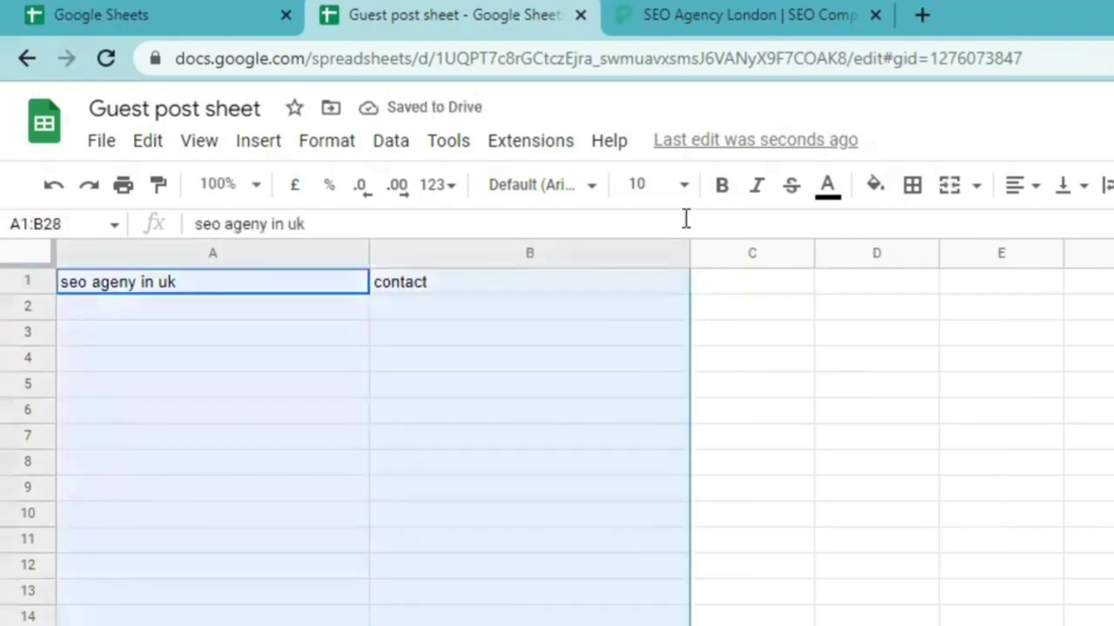
left_click(684, 185)
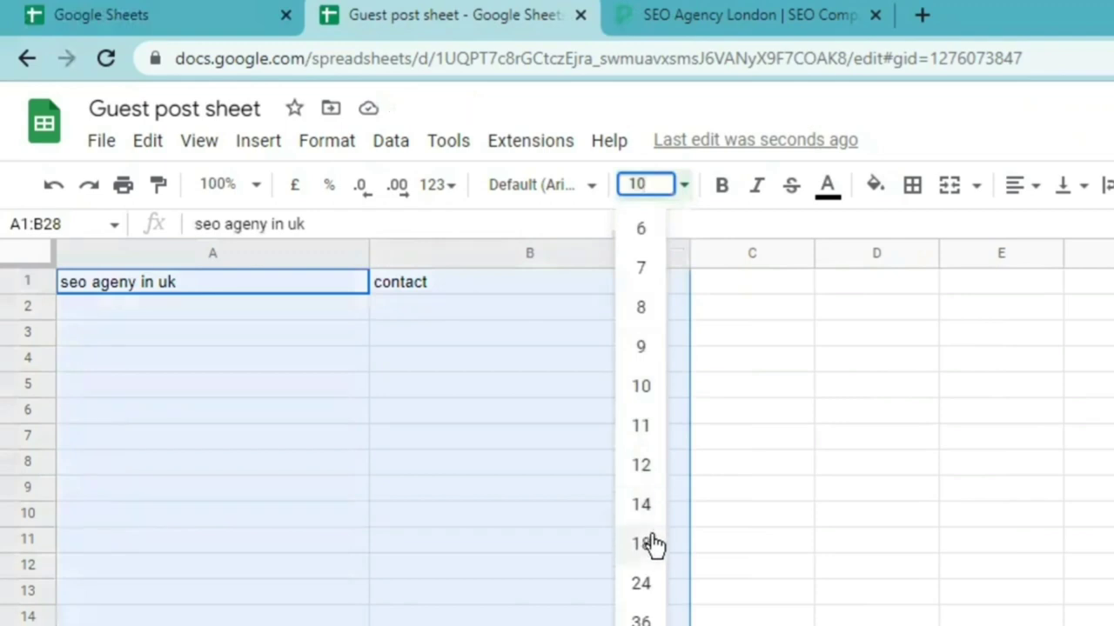
left_click(653, 511)
left_click(736, 375)
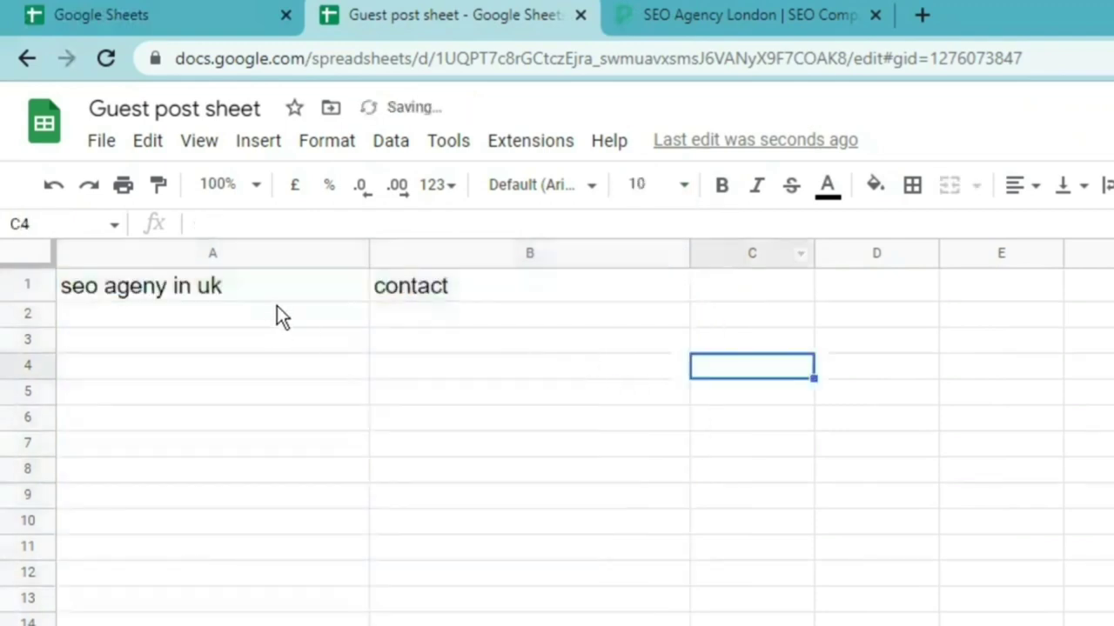
left_click_drag(348, 291, 422, 305)
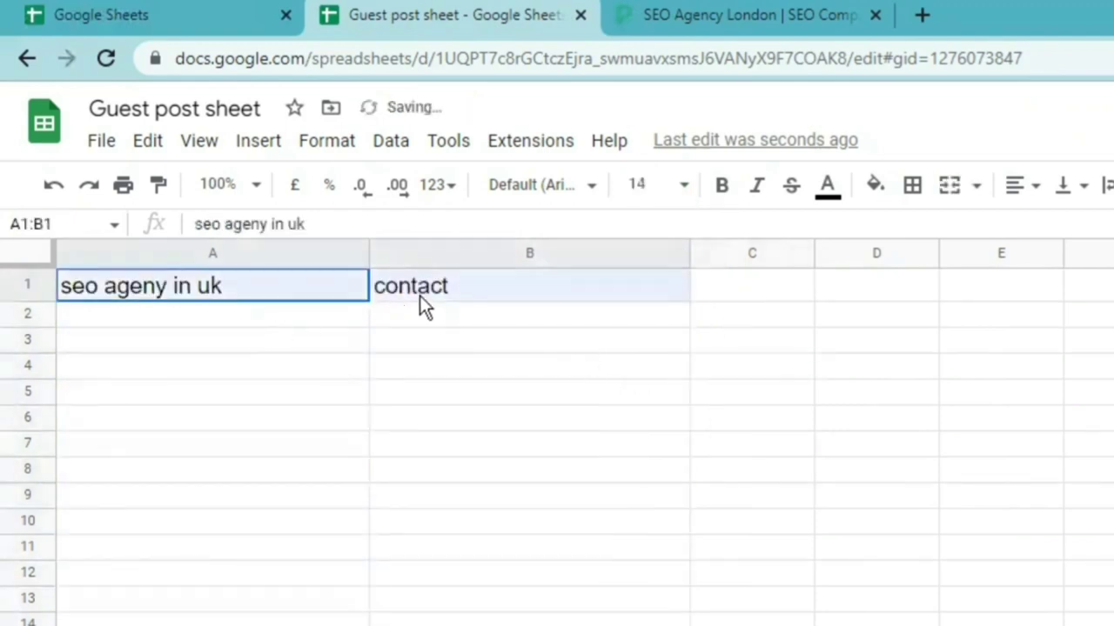
left_click(722, 185)
left_click(782, 381)
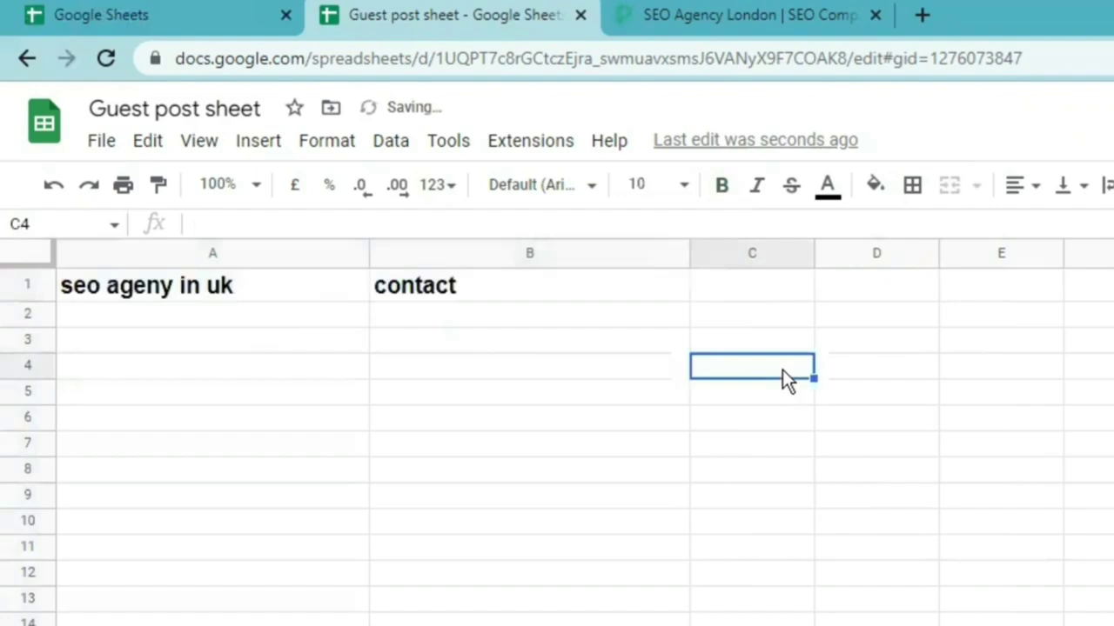
Step: Paste the copied PN Digital website address into cell A2
right_click(124, 314)
left_click(211, 379)
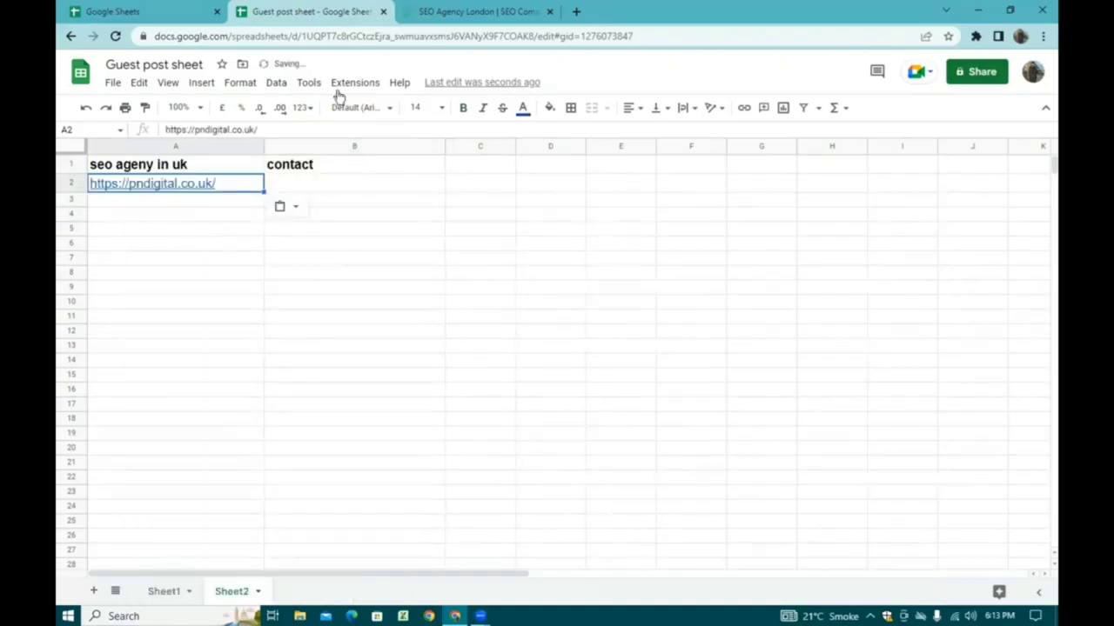
Step: Copy the contact e-mail address from the PN Digital website footer and paste it into cell B2 of the Guest post sheet
left_click(439, 13)
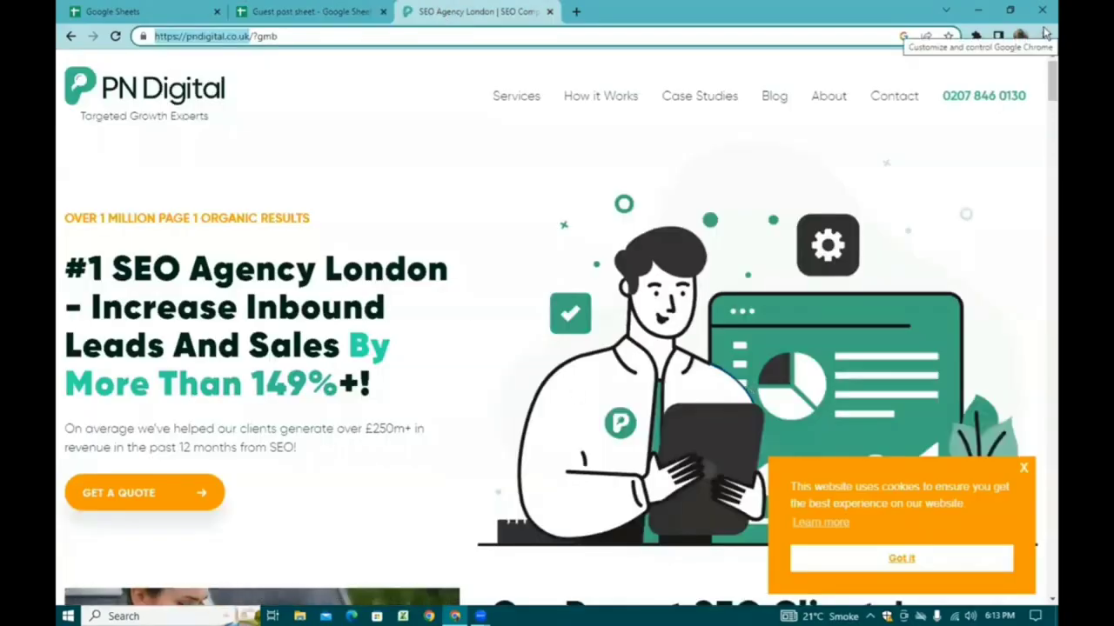
left_click_drag(1051, 81, 1046, 378)
scroll(1046, 379, "down", 20)
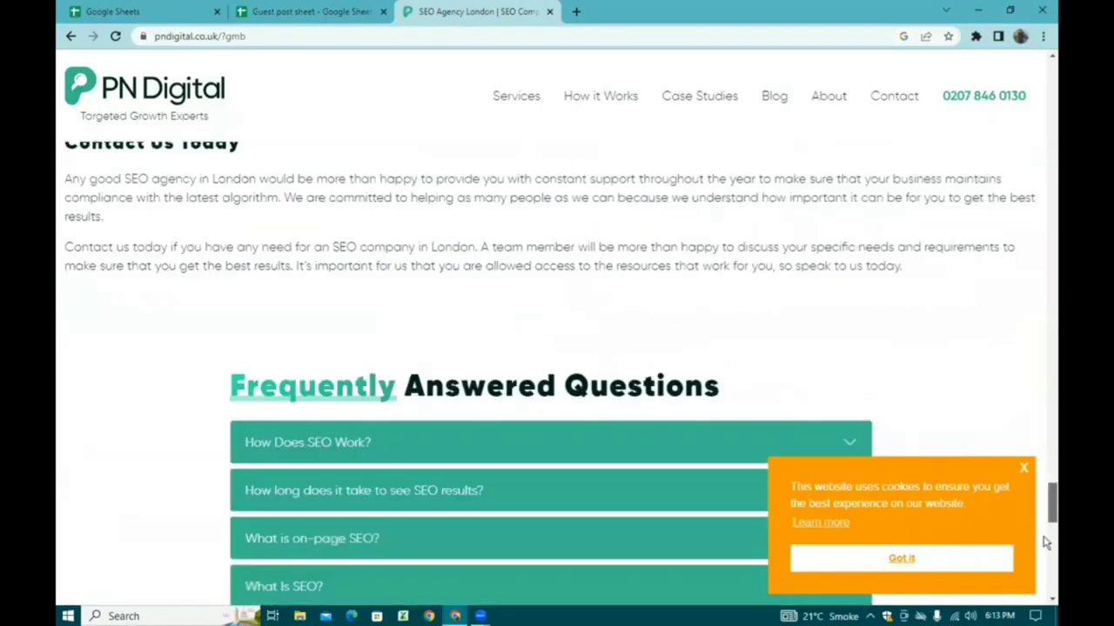
left_click(1023, 471)
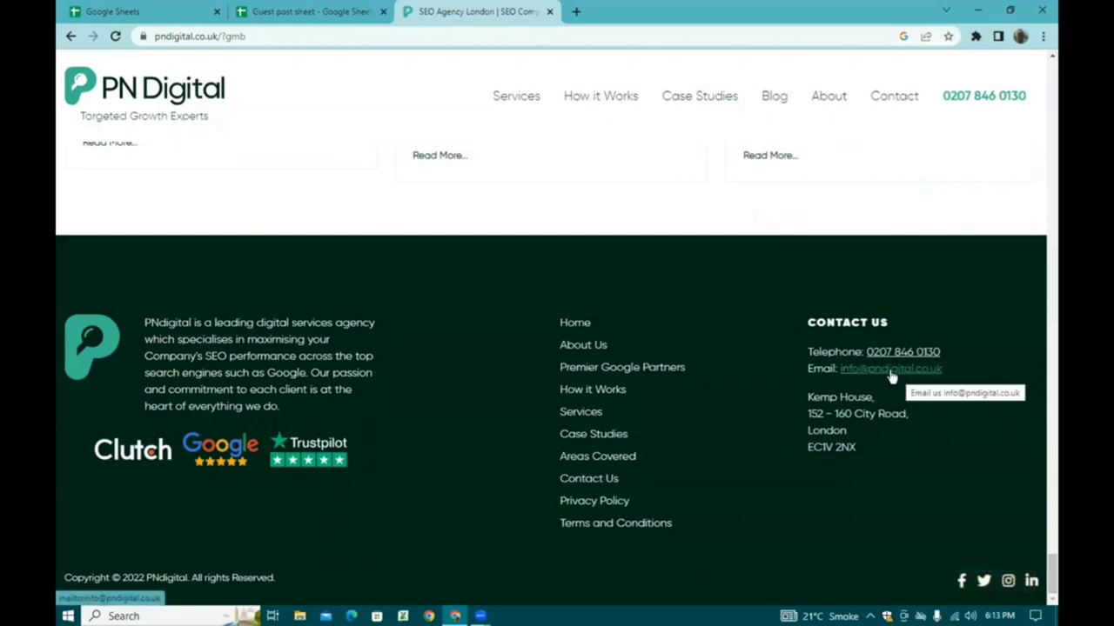
right_click(891, 376)
left_click(927, 453)
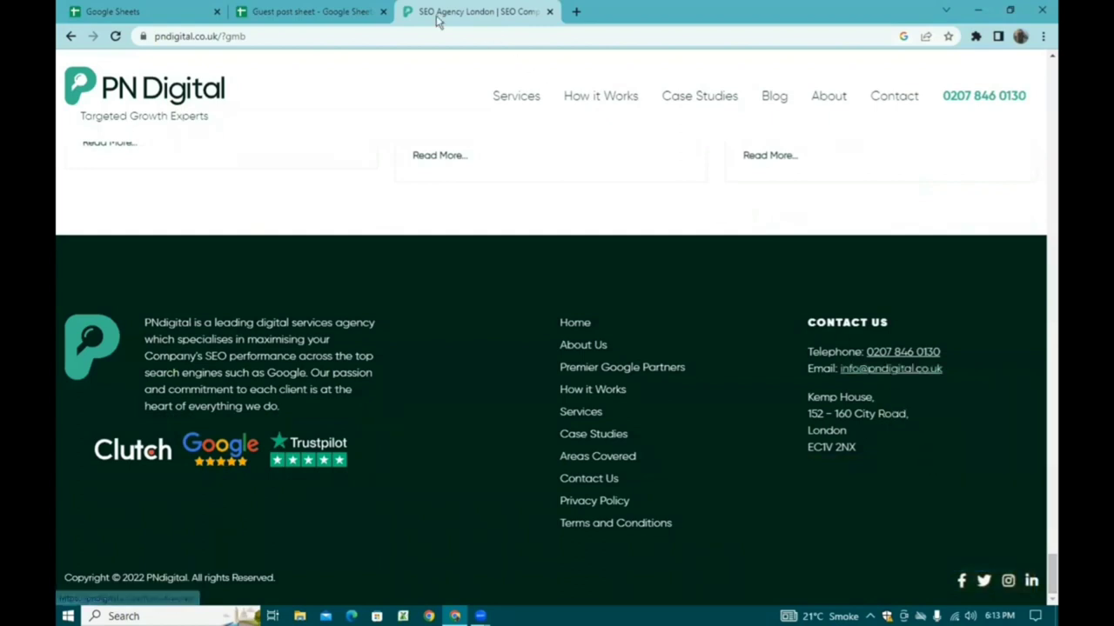
left_click(341, 12)
left_click(344, 186)
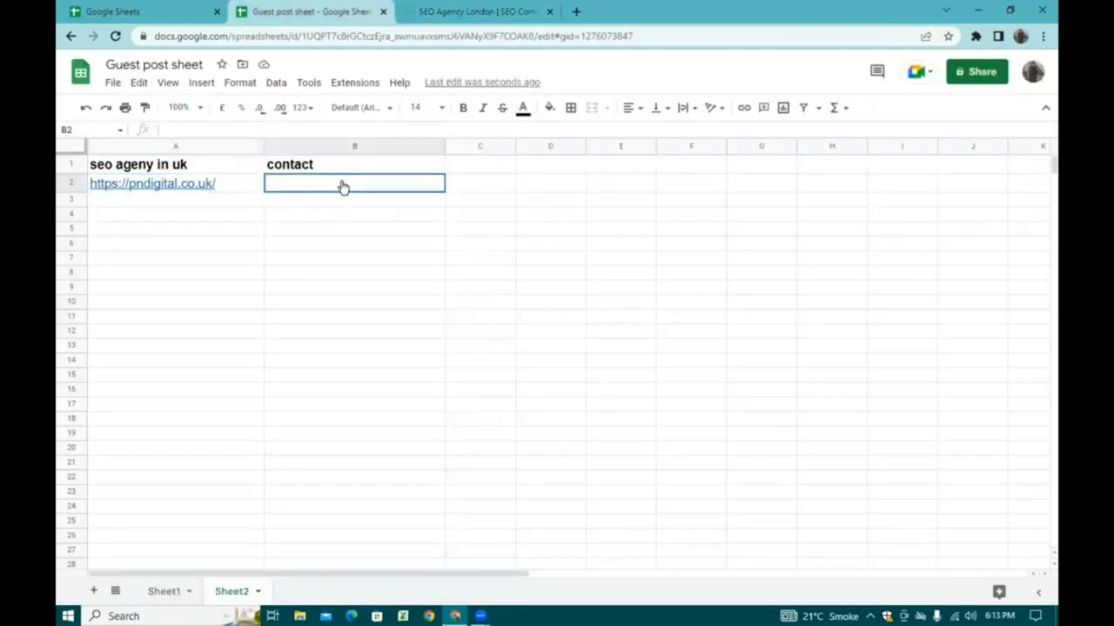
right_click(343, 185)
left_click(416, 219)
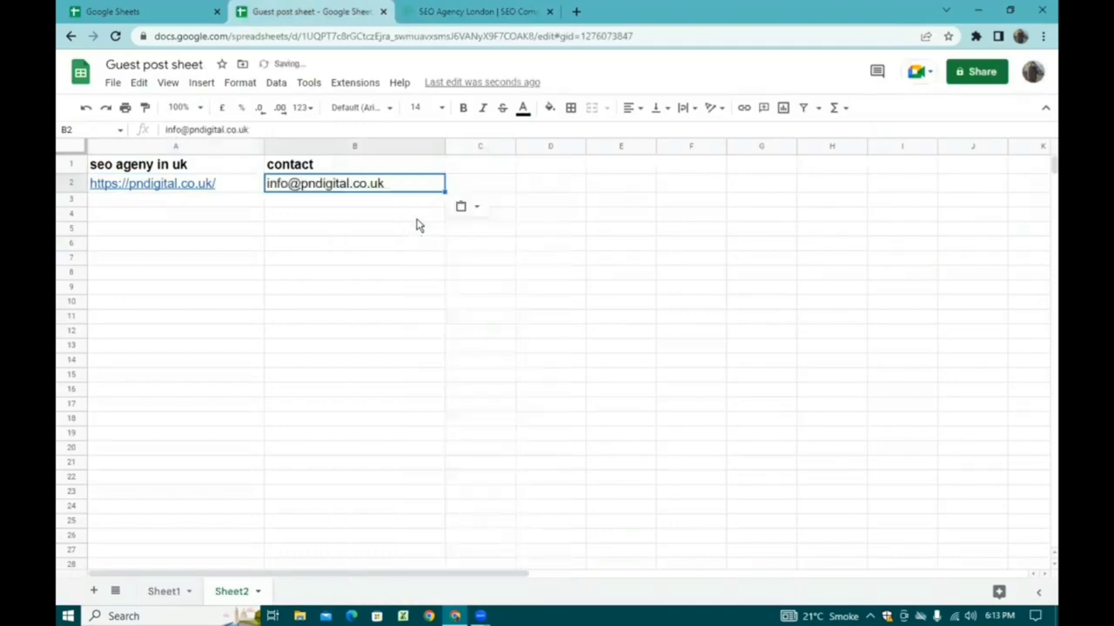
Step: Return to the "seo agency in uk" search results and open the website of The SEO Works from its business listing
left_click(431, 13)
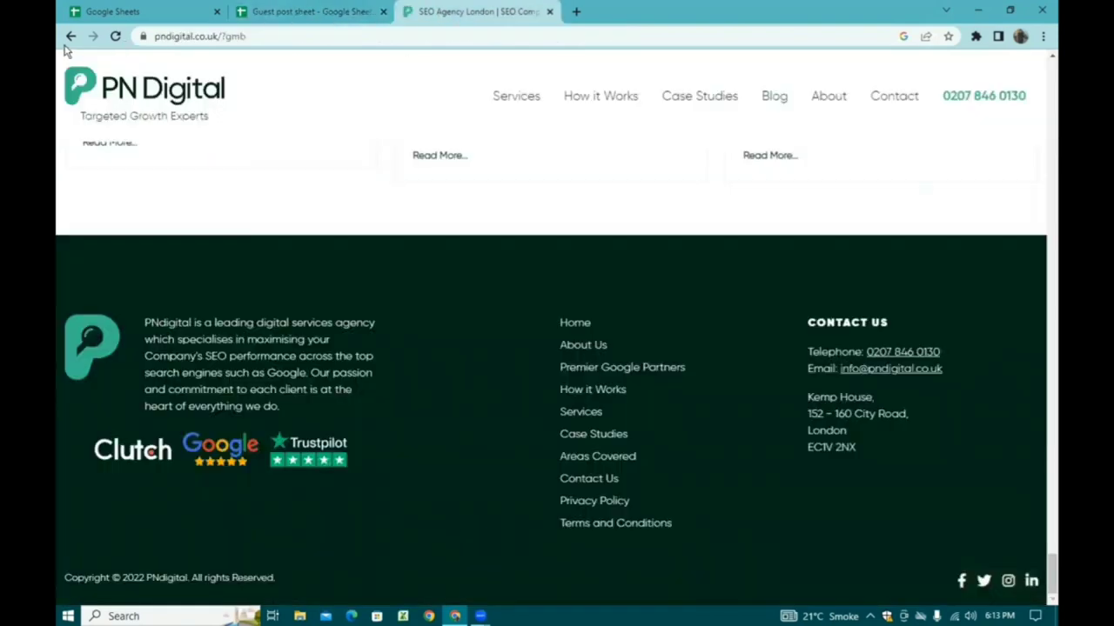
left_click(70, 35)
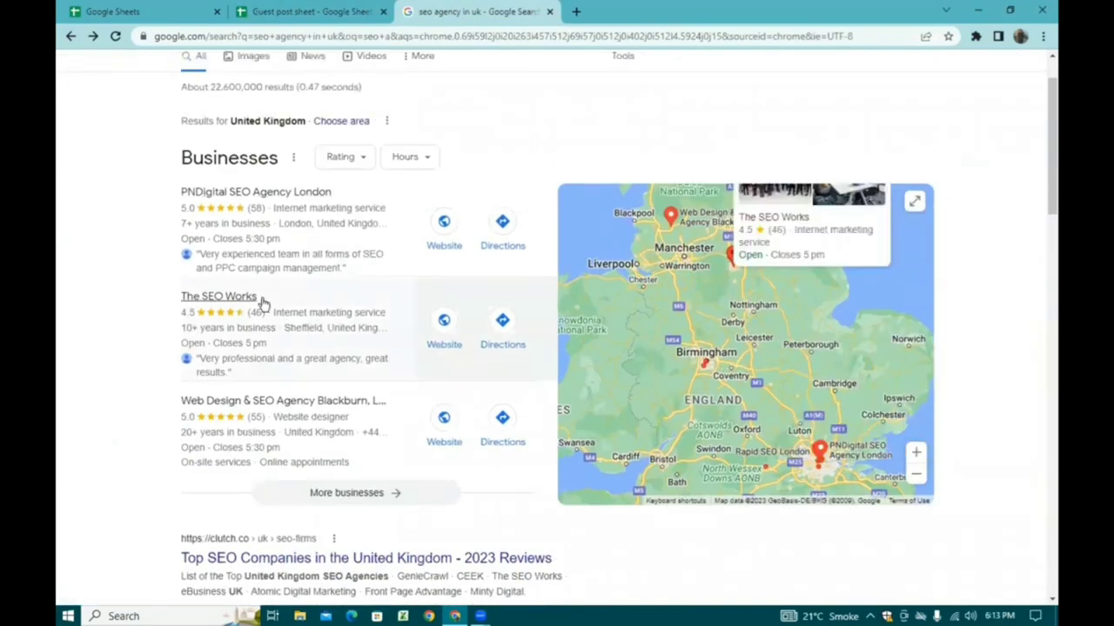
left_click(261, 297)
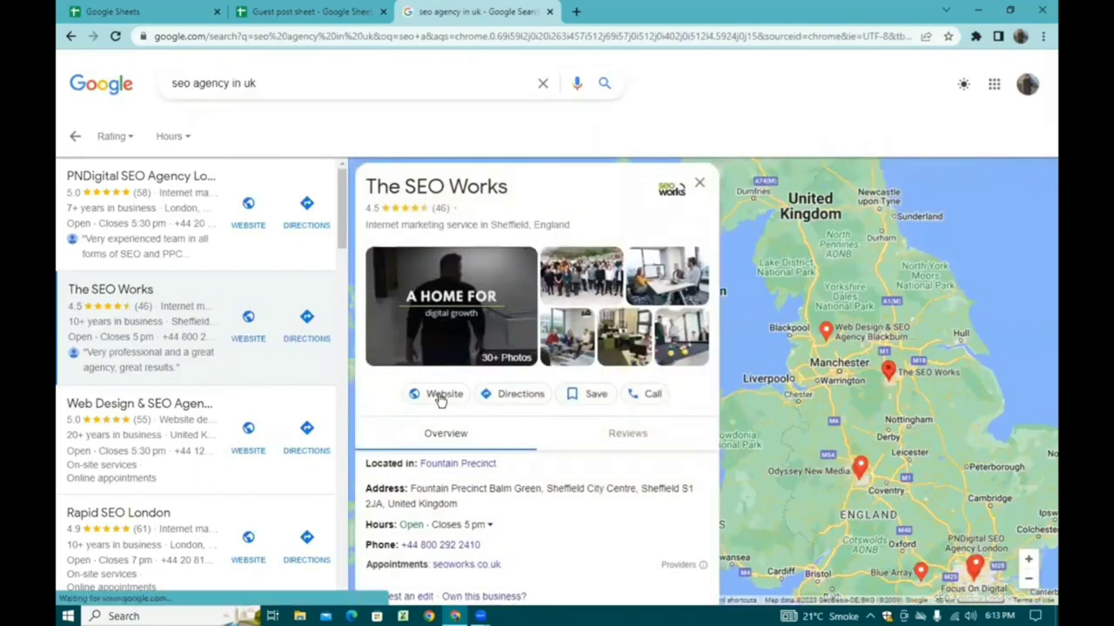
left_click(441, 398)
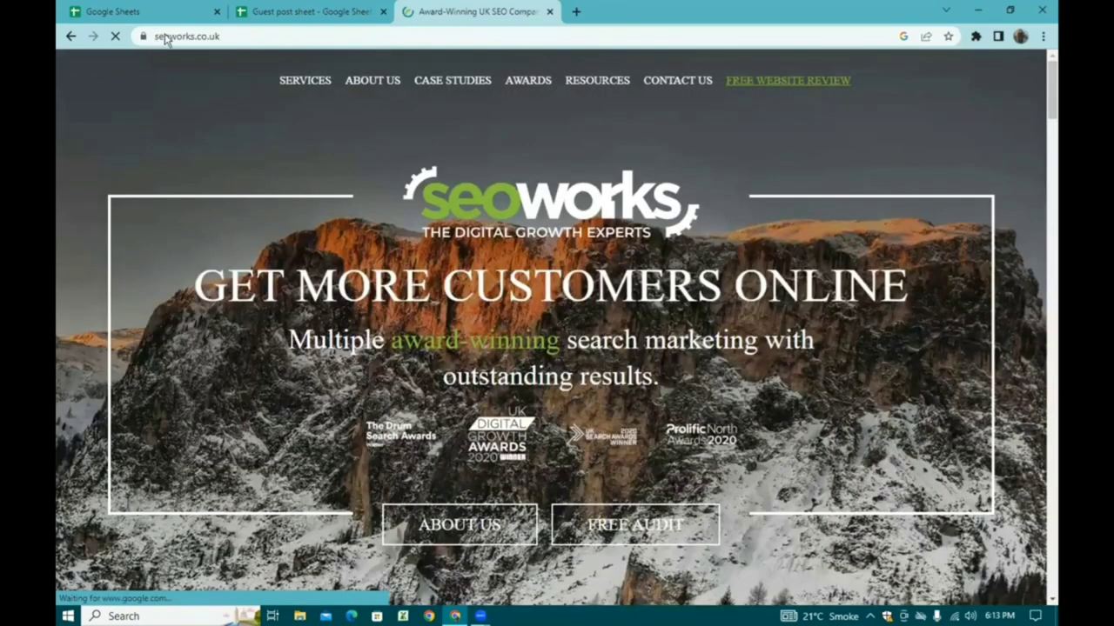
Step: Copy the seoworks.co.uk website address and paste it into cell A3 of the Guest post sheet
left_click(165, 39)
right_click(166, 36)
left_click(236, 114)
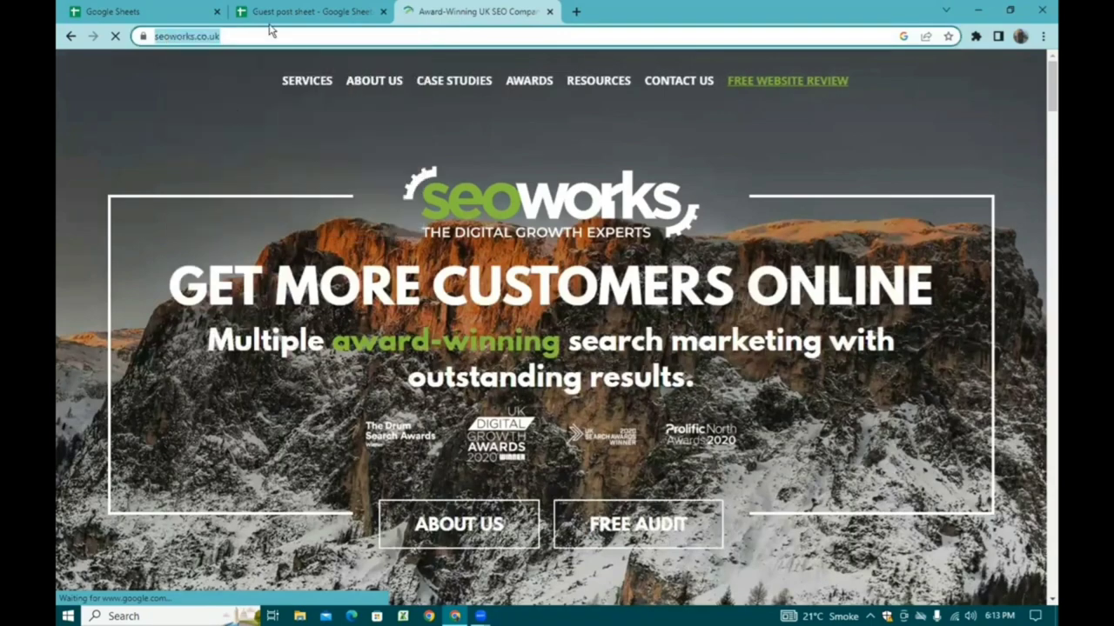
left_click(279, 12)
left_click(178, 203)
right_click(177, 202)
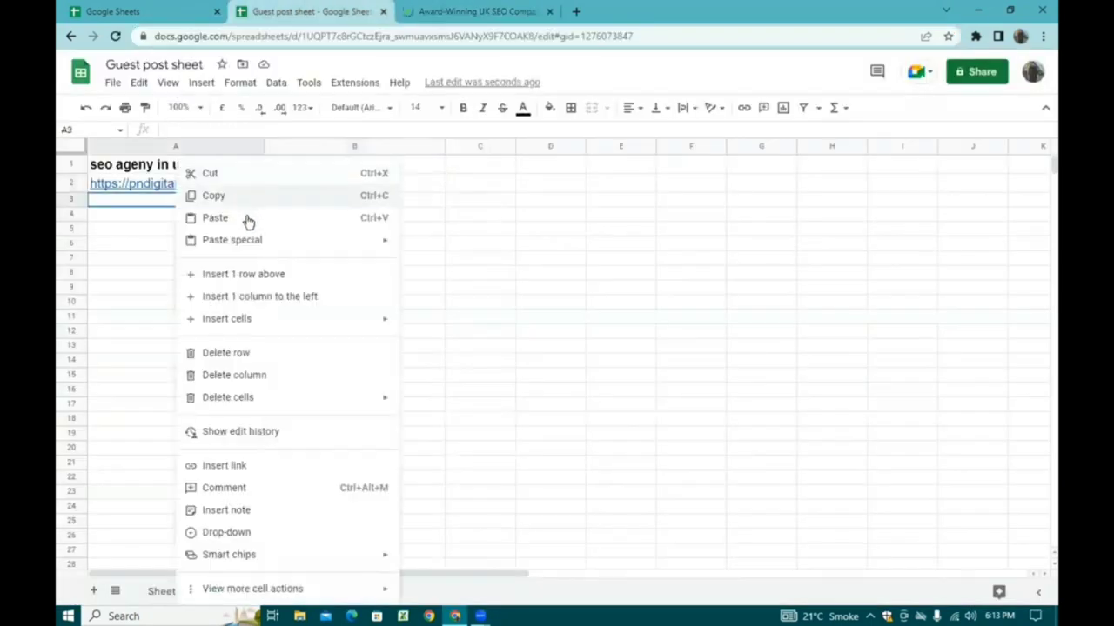
left_click(244, 221)
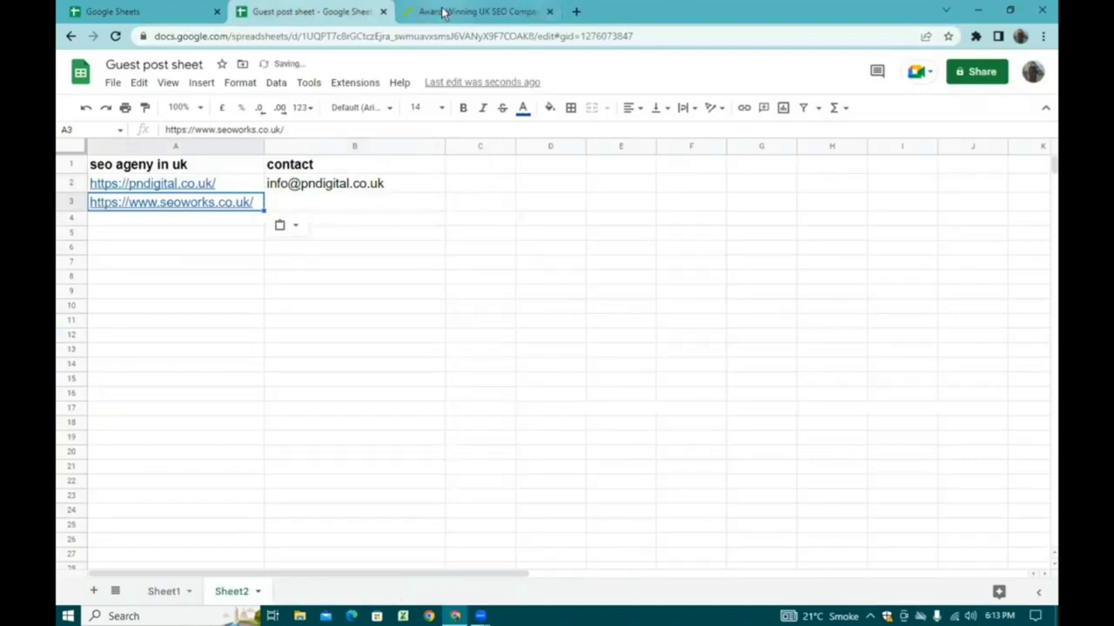
Step: Open The SEO Works' Facebook page from its website footer and find the contact details in the page's business information
left_click(443, 12)
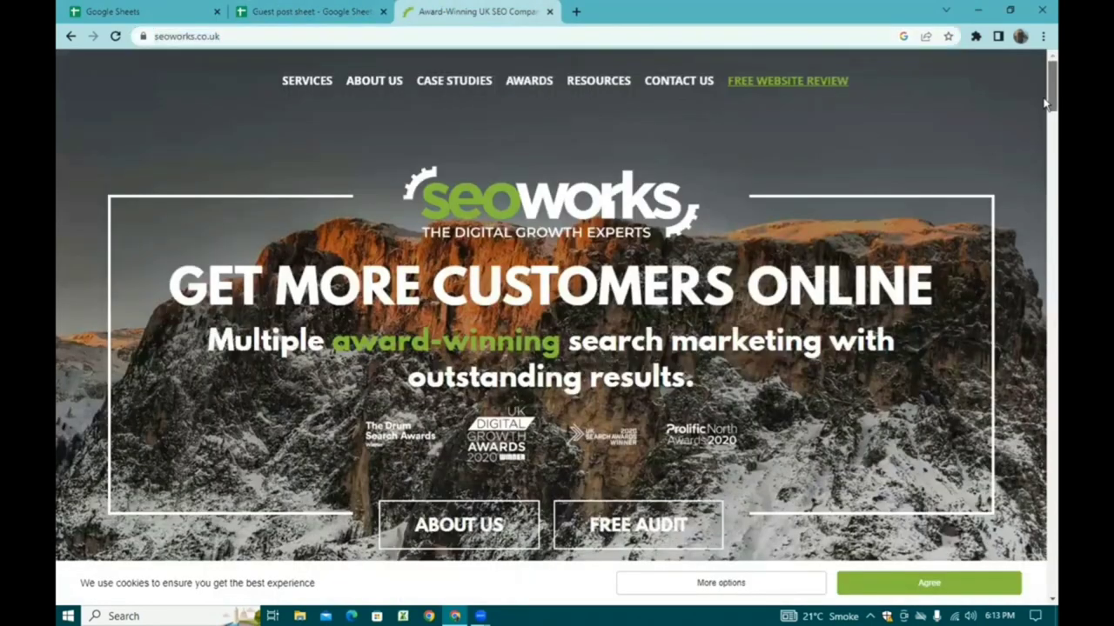
scroll(1045, 103, "down", 2)
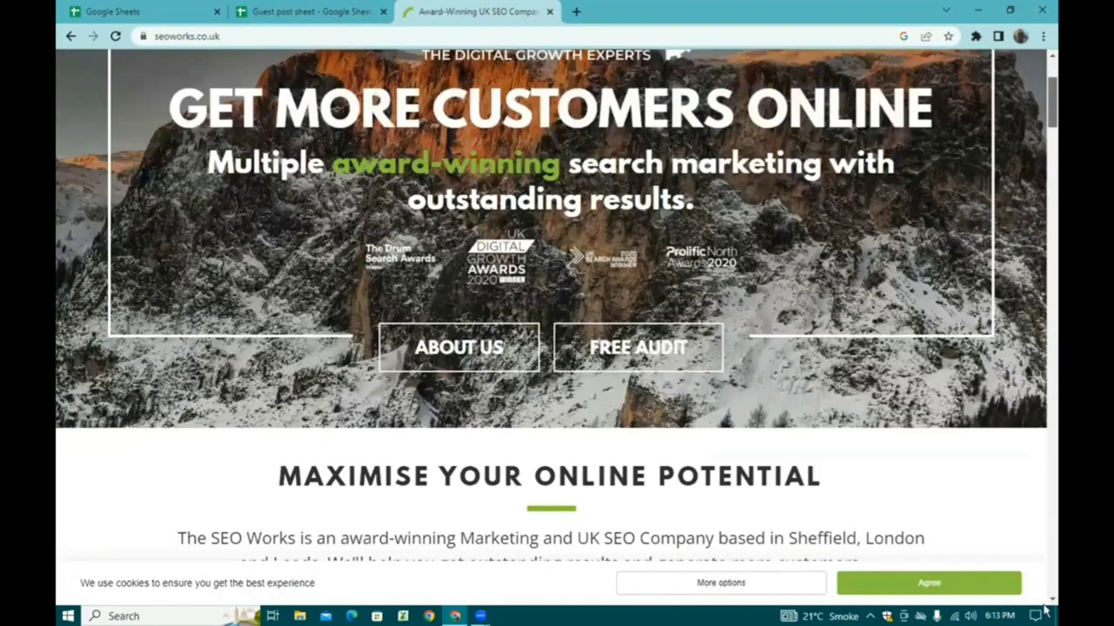
key("End")
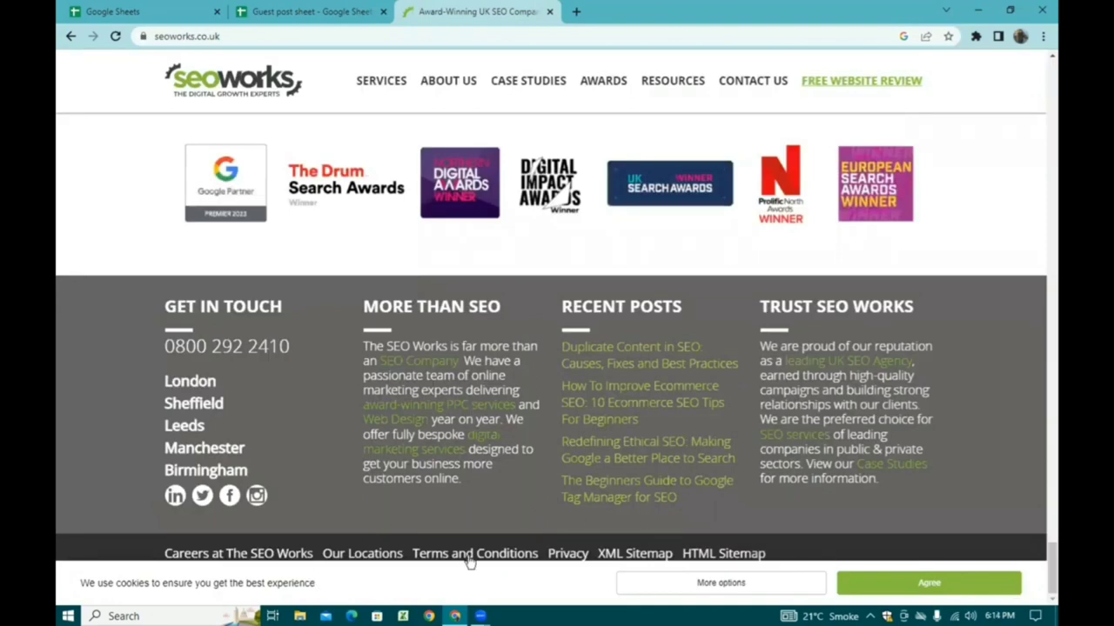
left_click(229, 497)
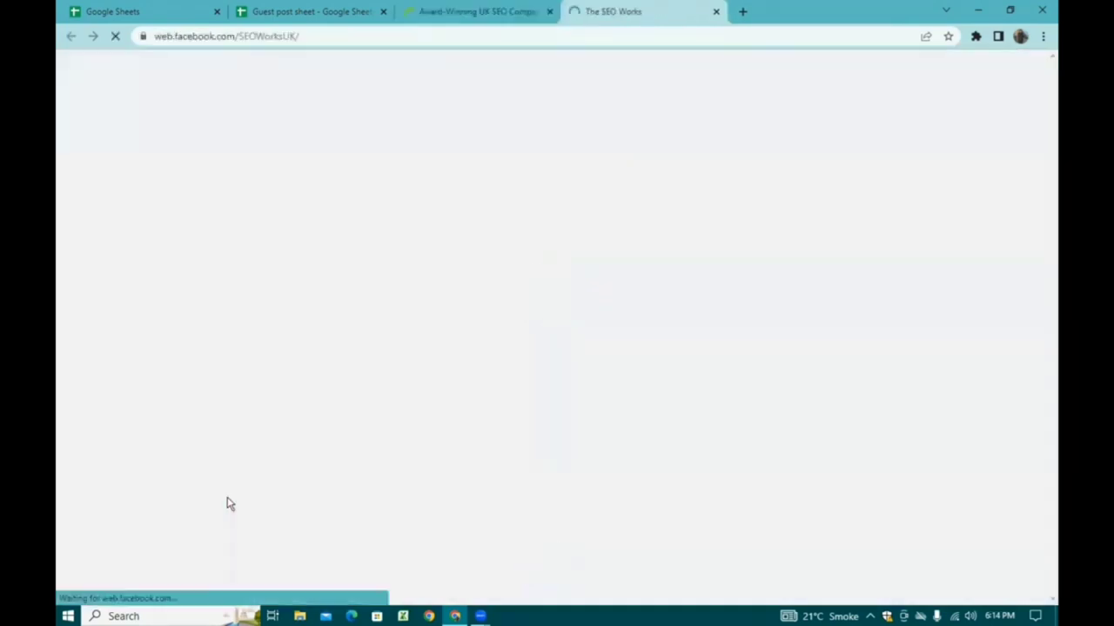
scroll(327, 406, "down", 3)
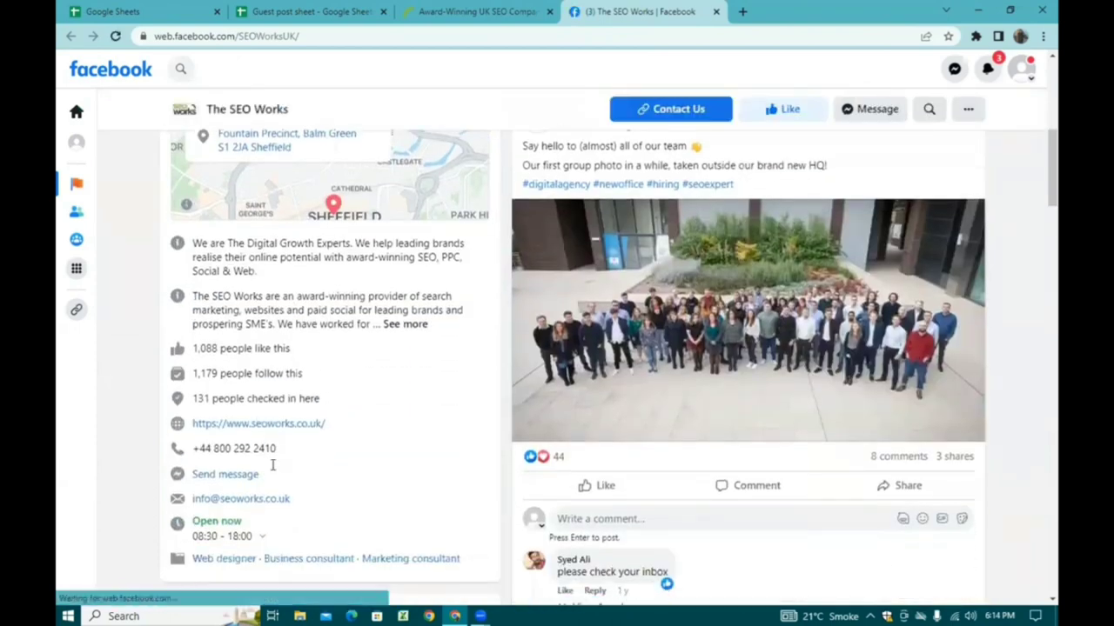
scroll(272, 472, "down", 1)
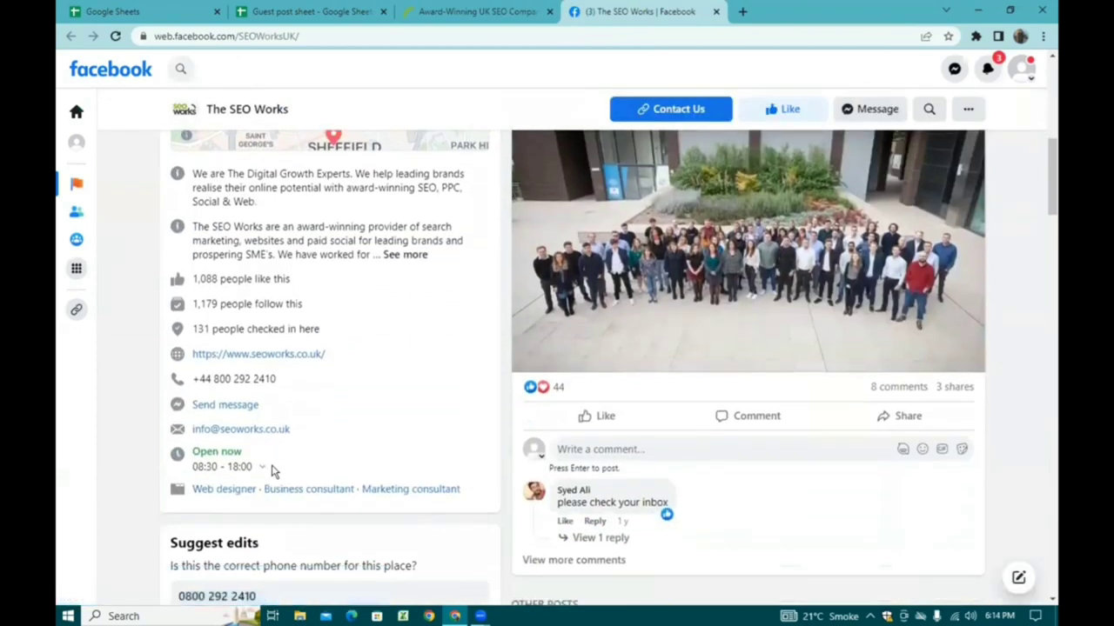
Step: Copy the contact e-mail address from The SEO Works' Facebook page and paste it into cell B3 of the Guest post sheet
right_click(242, 434)
left_click(310, 514)
left_click(500, 11)
left_click(307, 11)
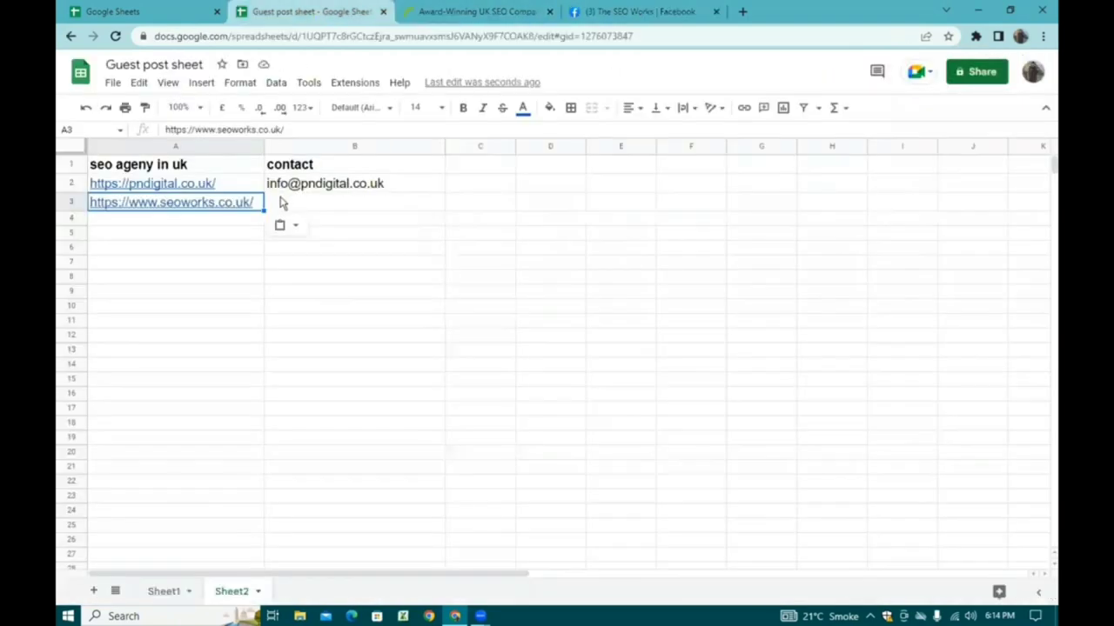
left_click(291, 190)
right_click(290, 198)
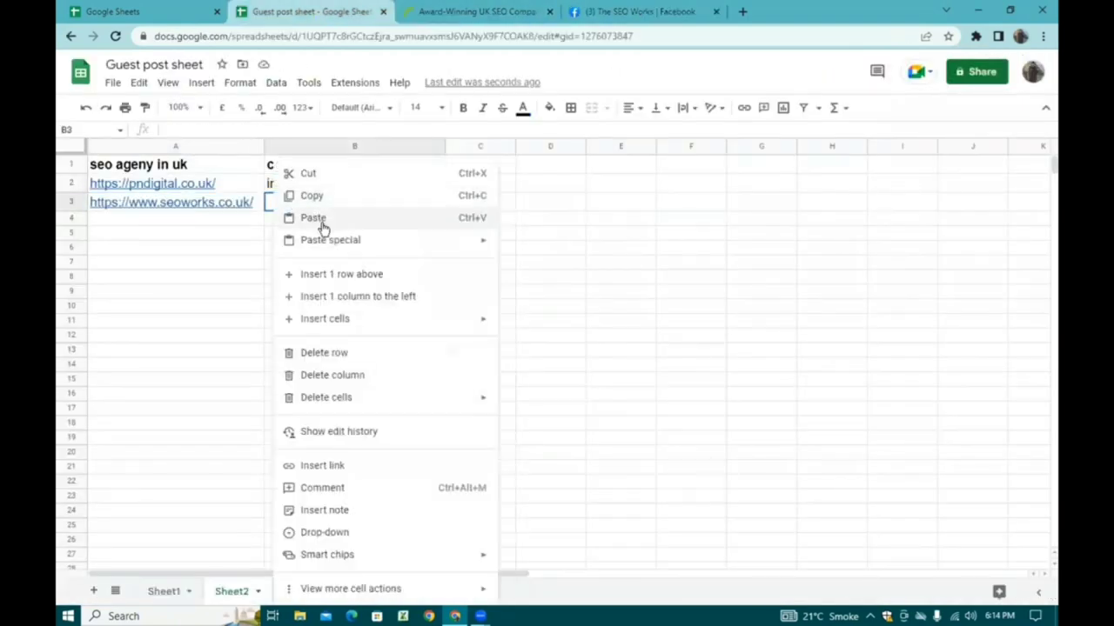
left_click(318, 218)
Step: Close the Facebook page and go back from The SEO Works website to the "seo agency in uk" search results
left_click(716, 11)
left_click(488, 11)
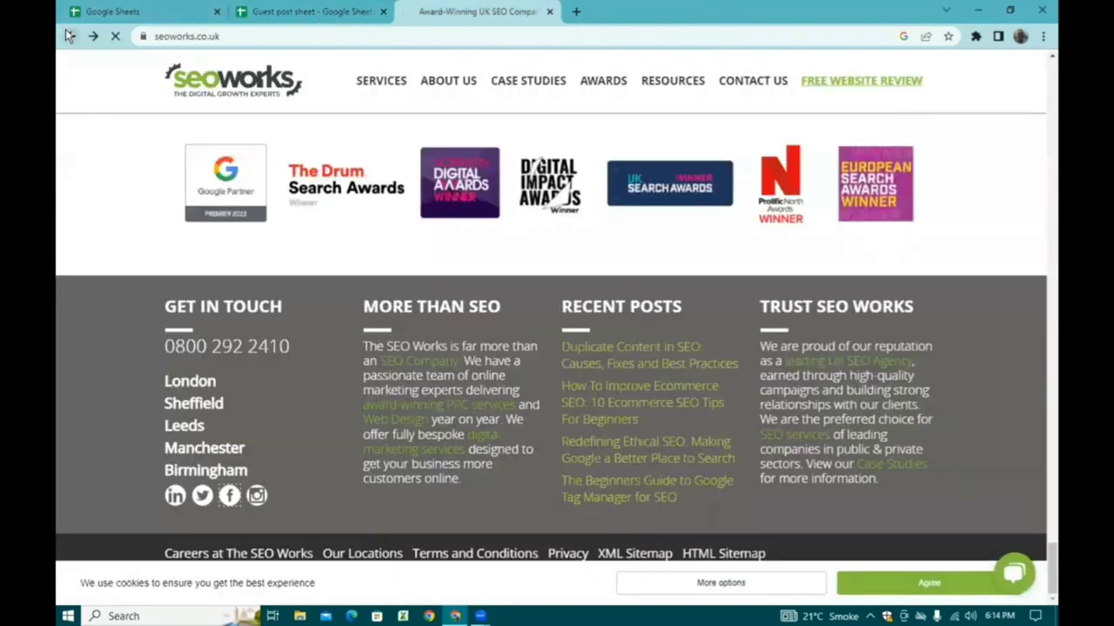
left_click(70, 36)
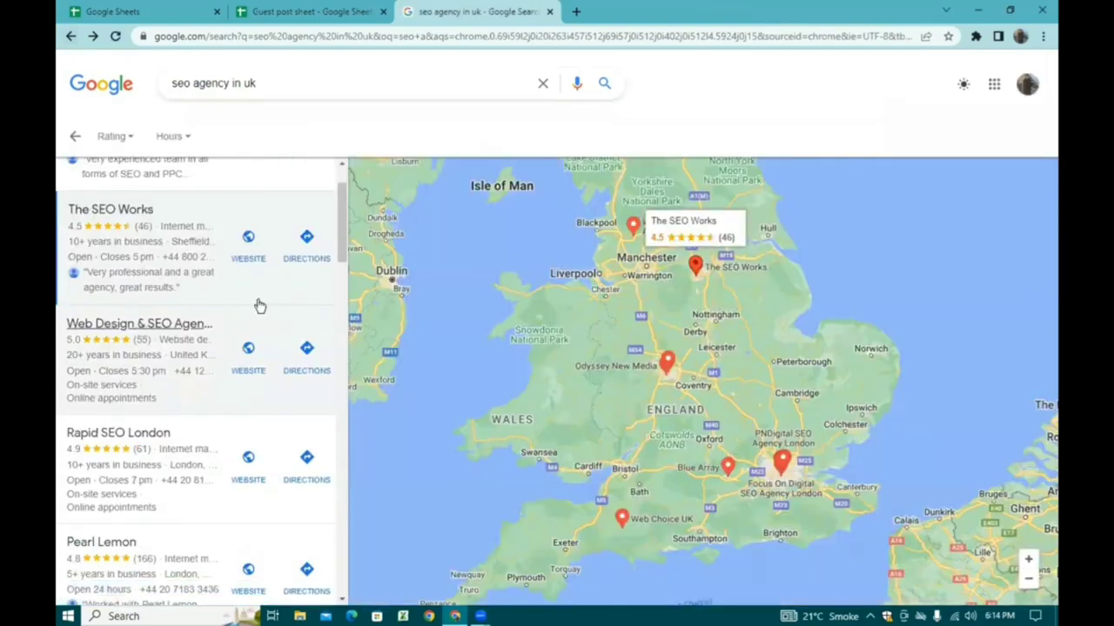
Step: Try to open the website of Web Design & SEO Agency Blackburn from its business listing, and return to the search results
left_click(261, 306)
left_click(209, 275)
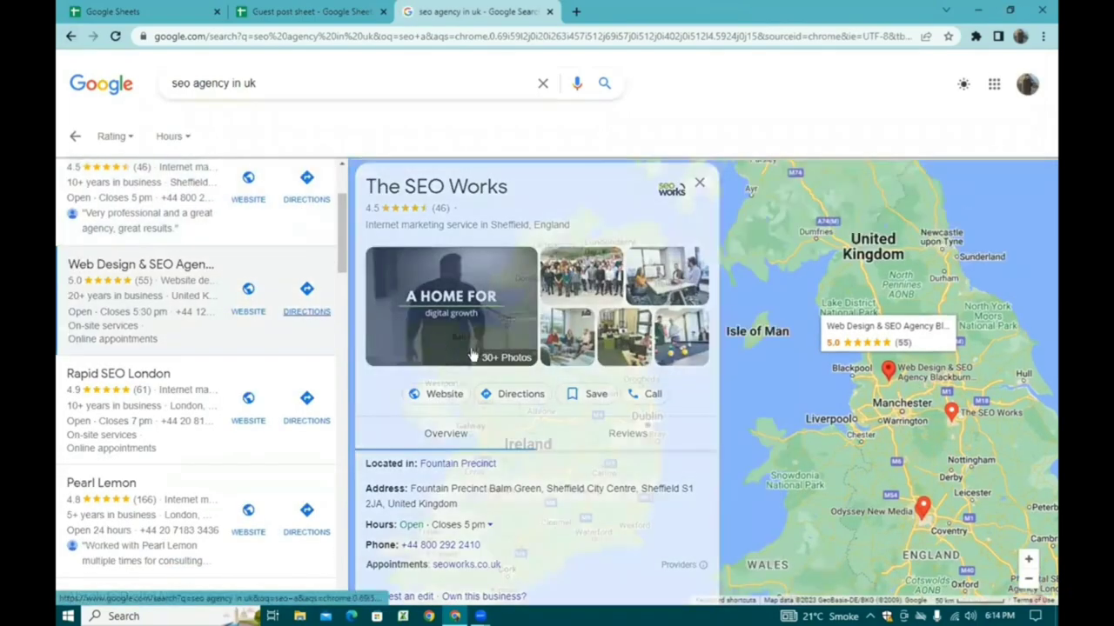
left_click(440, 405)
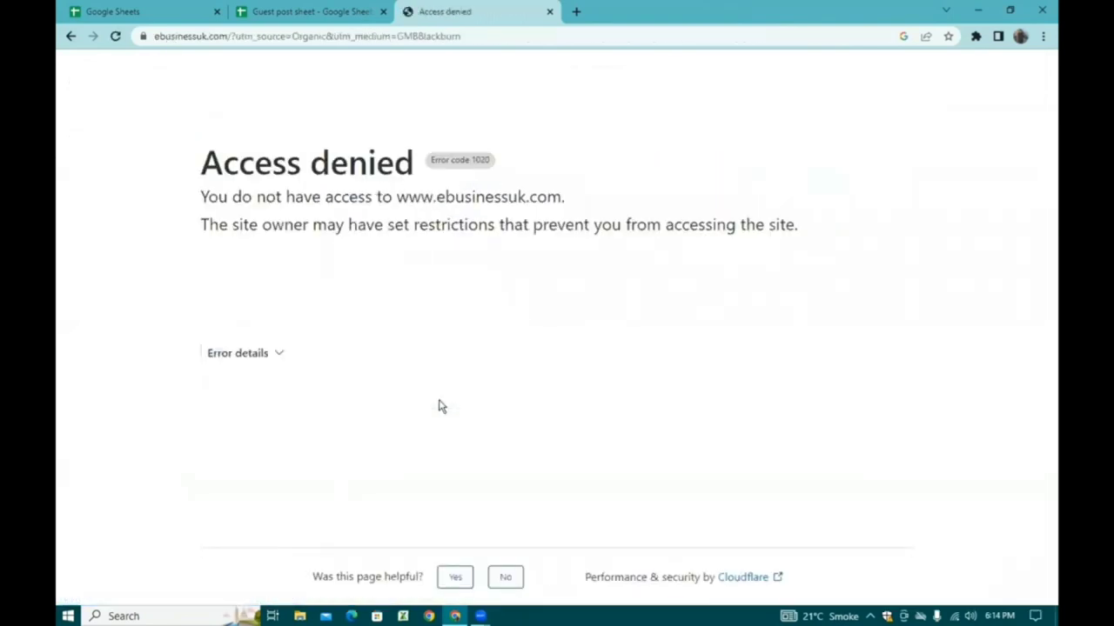
left_click(71, 36)
Step: Open the website of Rapid SEO London from its business listing
scroll(166, 397, "down", 2)
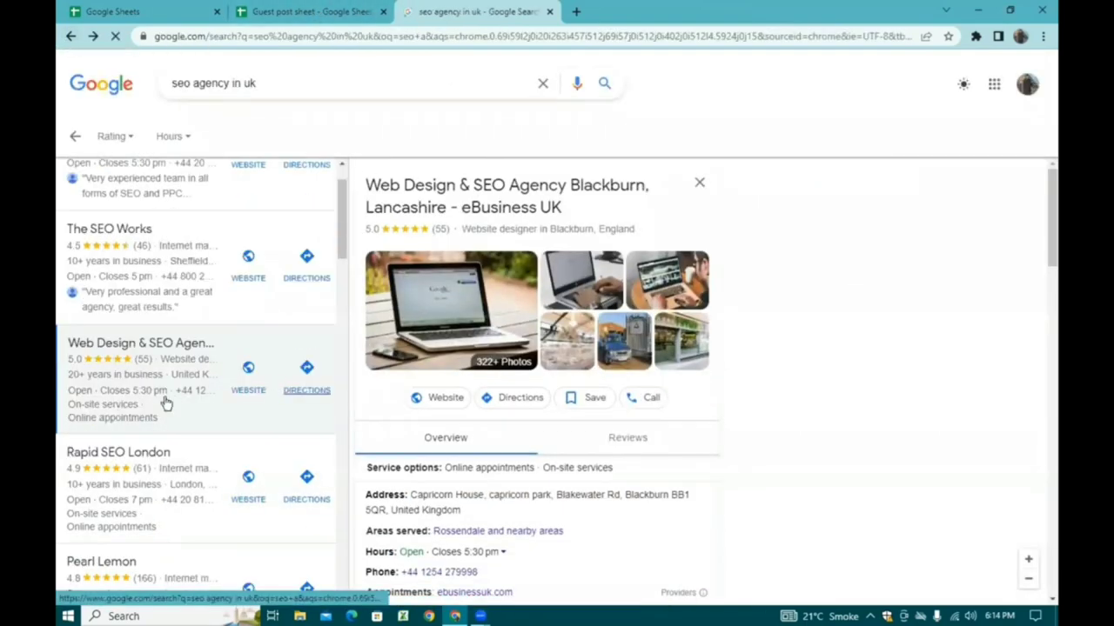
left_click(166, 402)
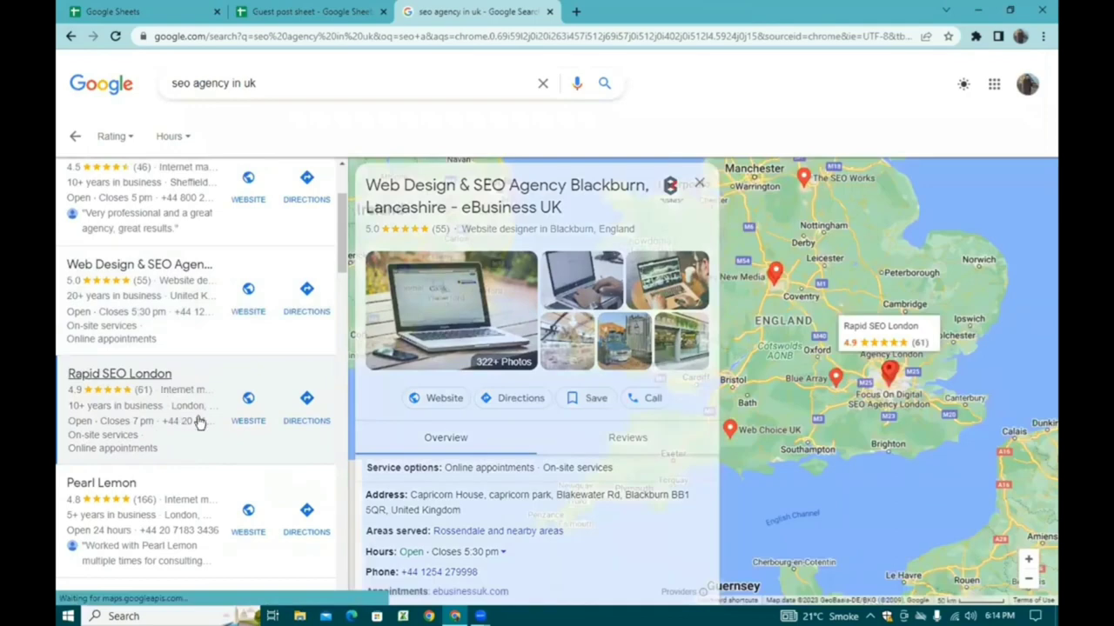
left_click(437, 396)
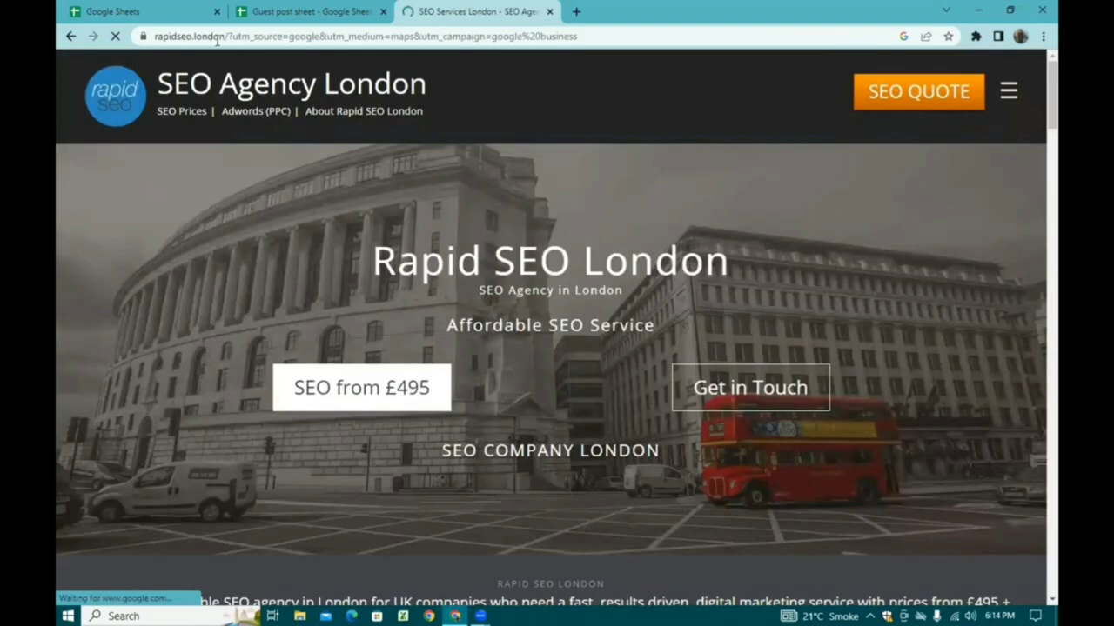
Step: Copy only the base rapidseo.london website address, without its tracking parameters, and paste it into cell A4 of the Guest post sheet
left_click_drag(224, 36, 135, 36)
right_click(184, 36)
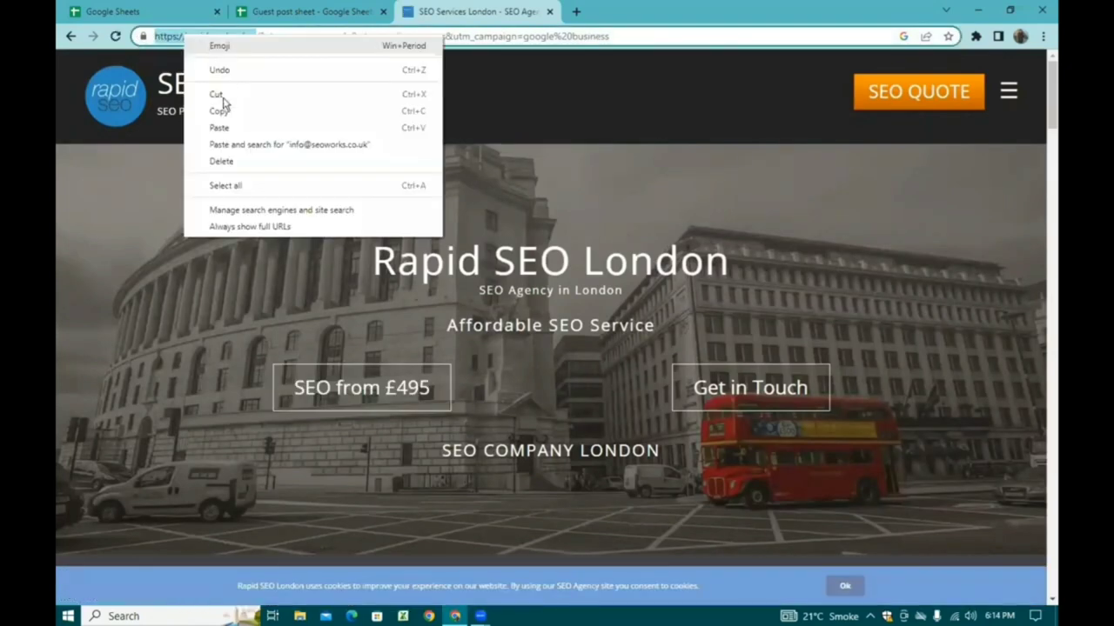
left_click(223, 112)
left_click(261, 11)
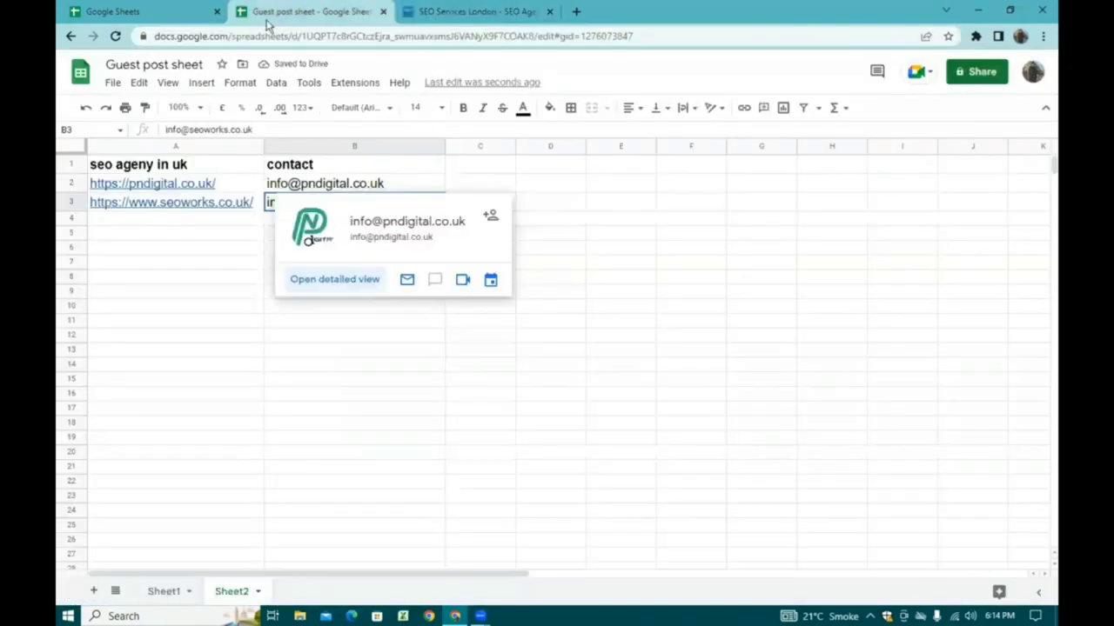
right_click(159, 217)
left_click(241, 219)
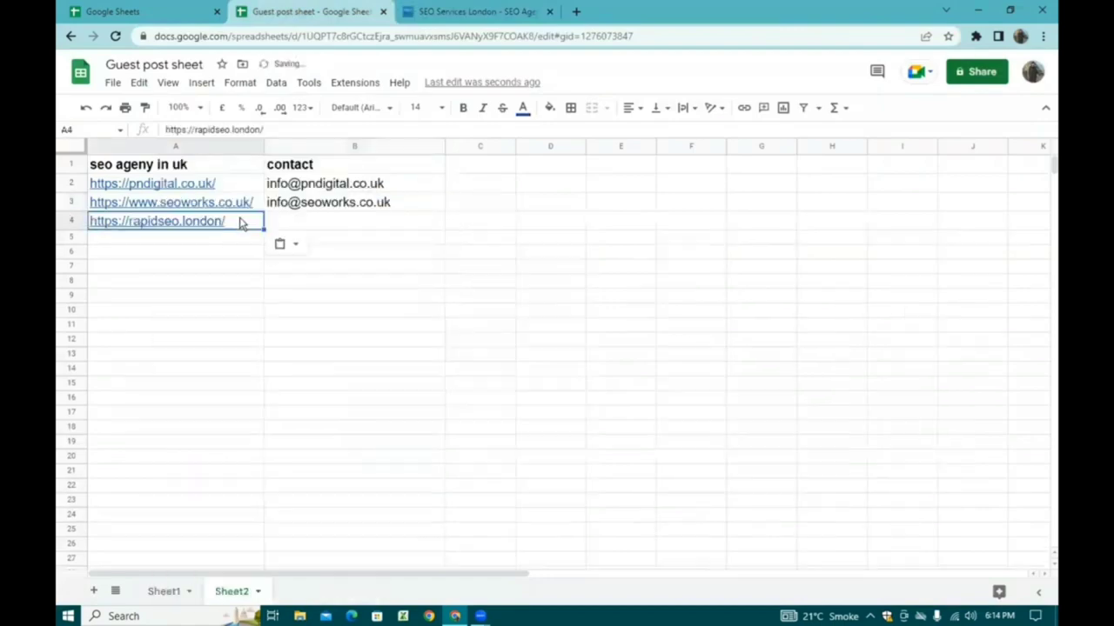
Step: Copy the contact e-mail address from the Rapid SEO London website footer and paste it into cell B4 of the Guest post sheet
left_click(501, 12)
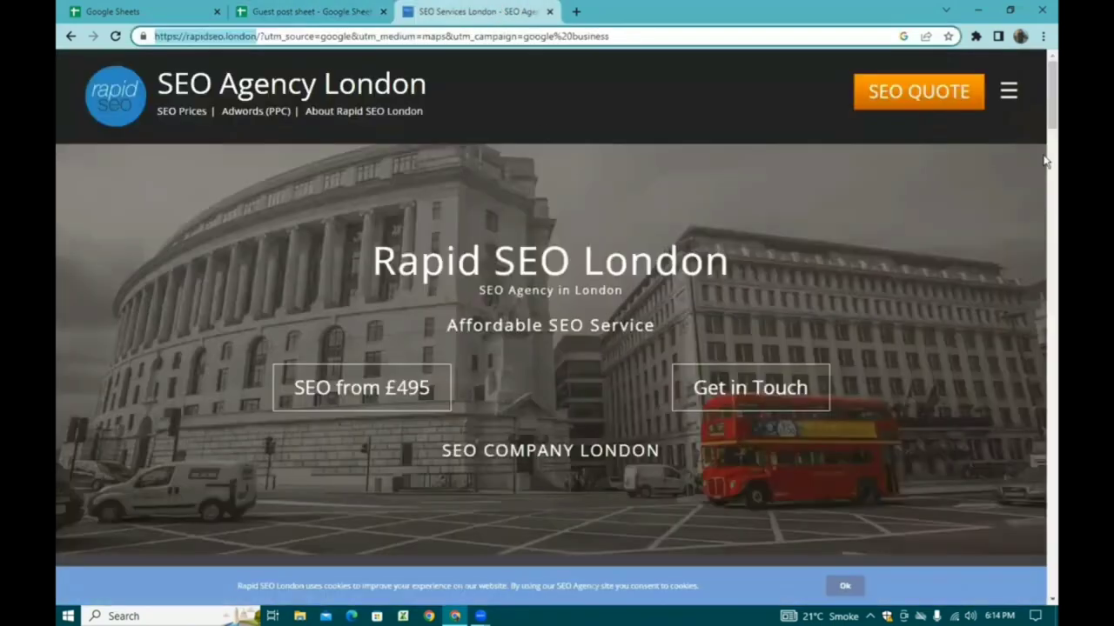
scroll(1045, 370, "down", 7)
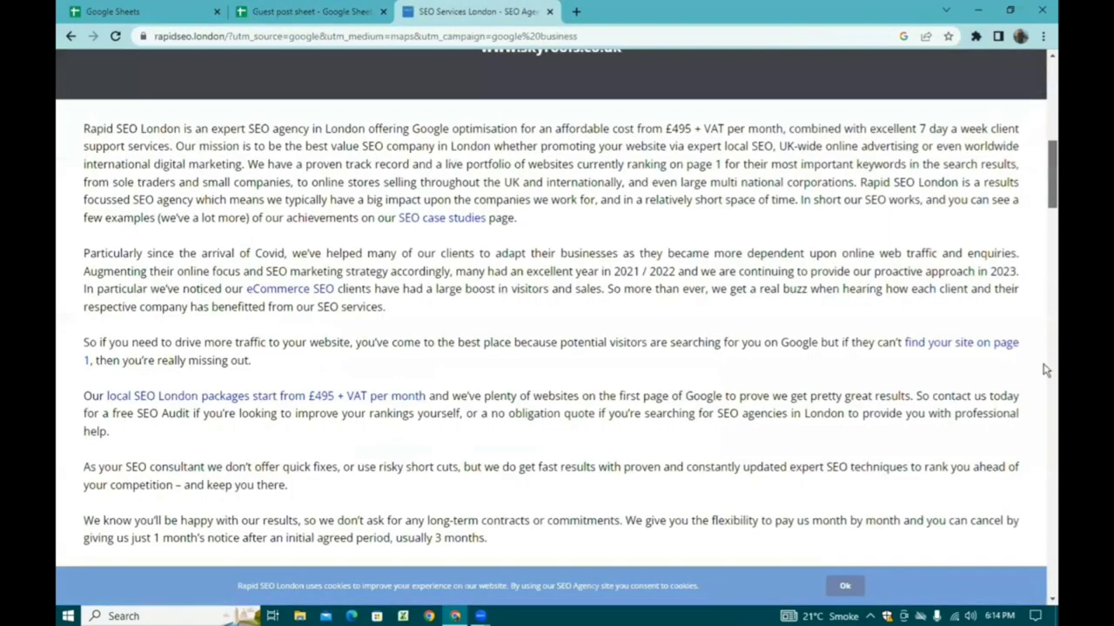
left_click(1048, 559)
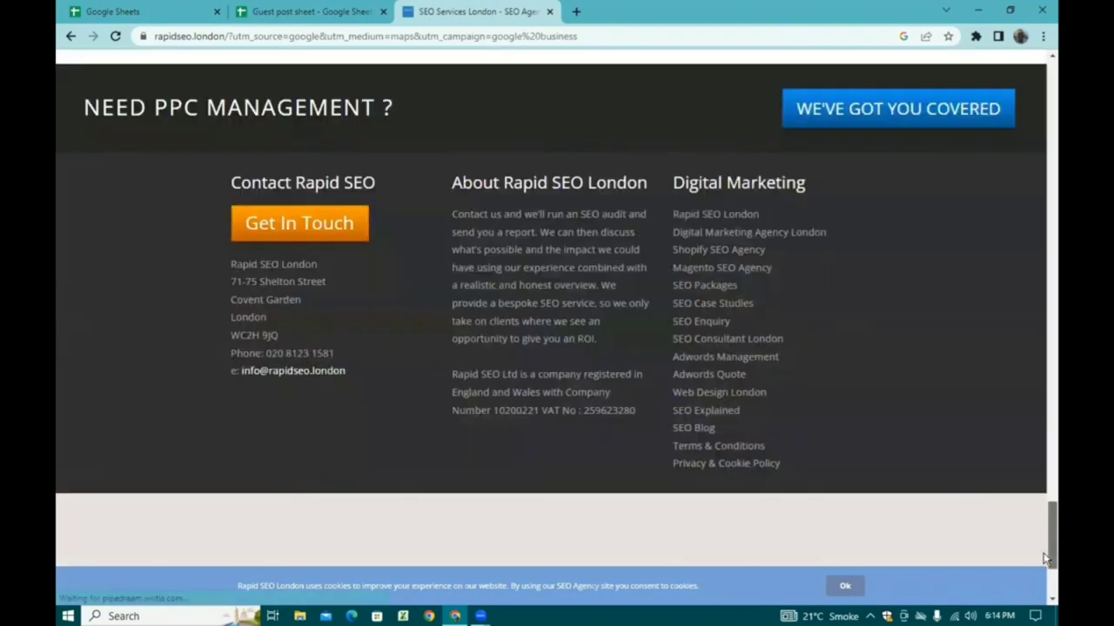
right_click(294, 376)
left_click(323, 453)
left_click(266, 12)
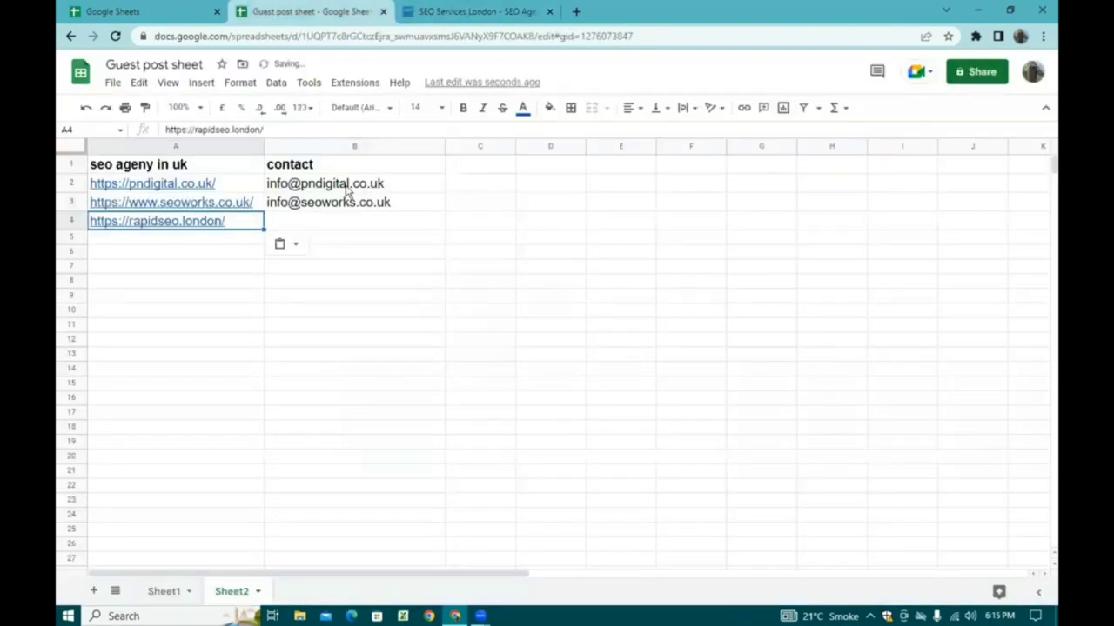
left_click(353, 221)
right_click(353, 221)
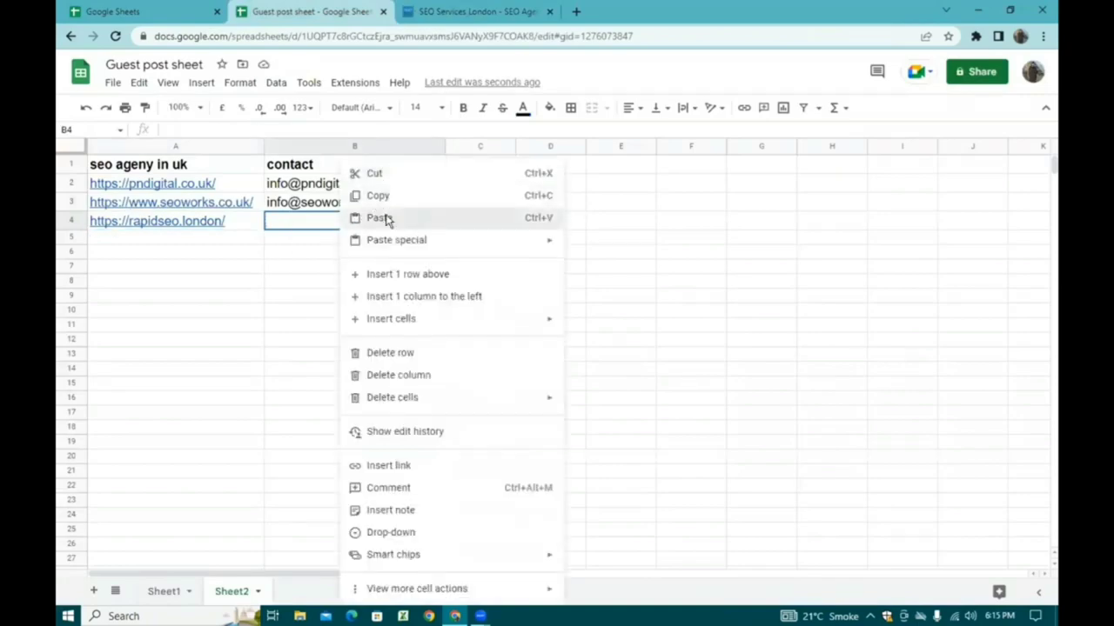
left_click(386, 218)
Step: Return to the "seo agency in uk" search results and look through the remaining agency listings on the page
left_click(441, 11)
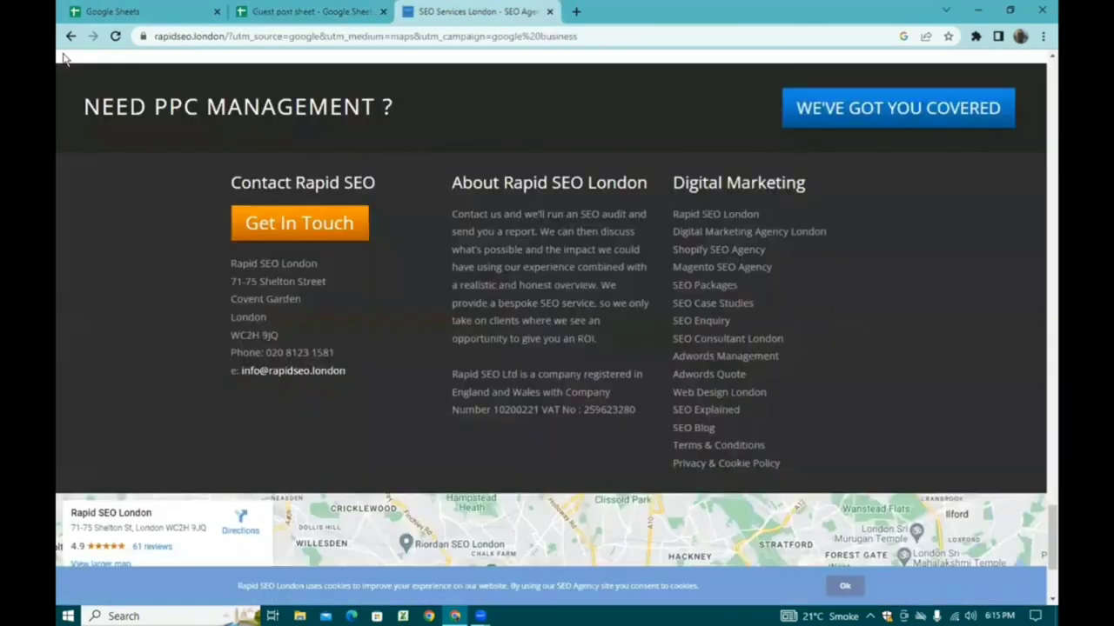
left_click(68, 35)
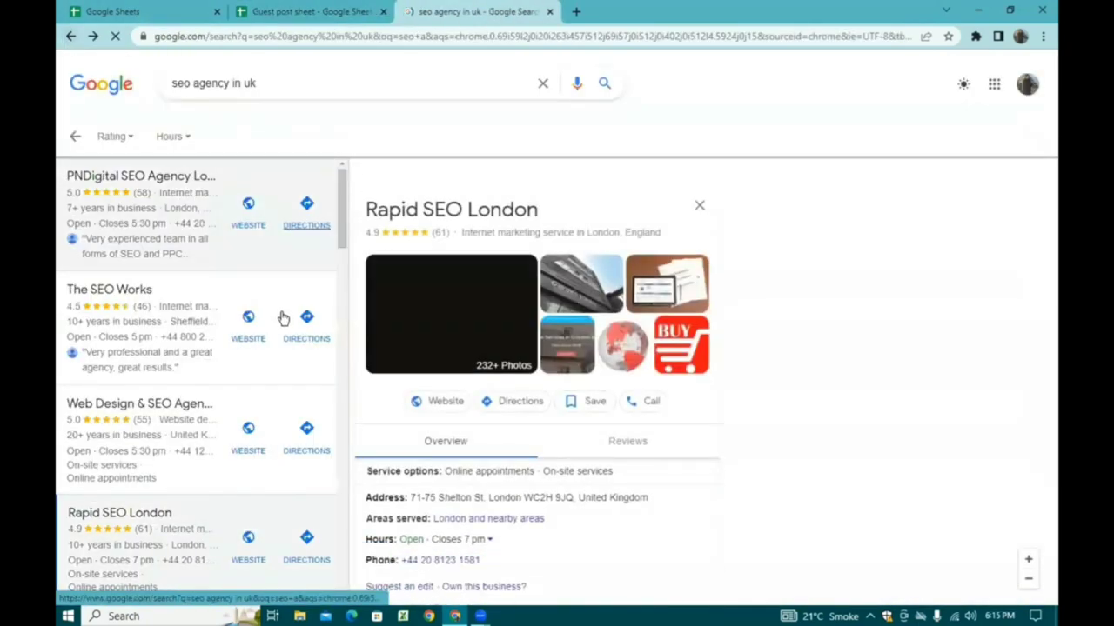
scroll(278, 319, "down", 2)
scroll(250, 323, "down", 13)
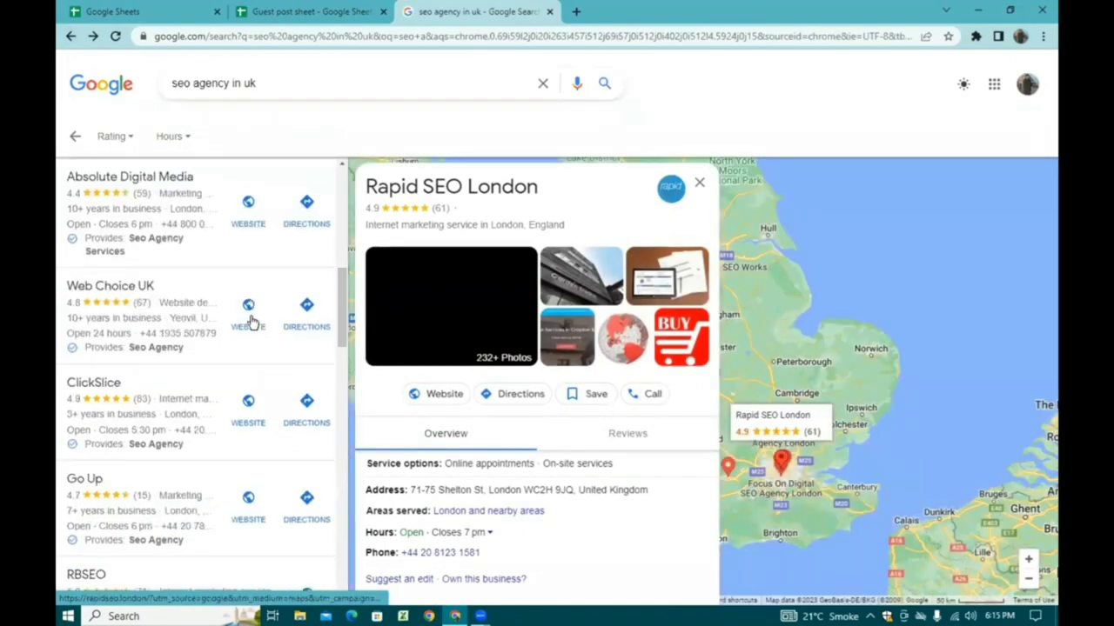
scroll(251, 323, "down", 5)
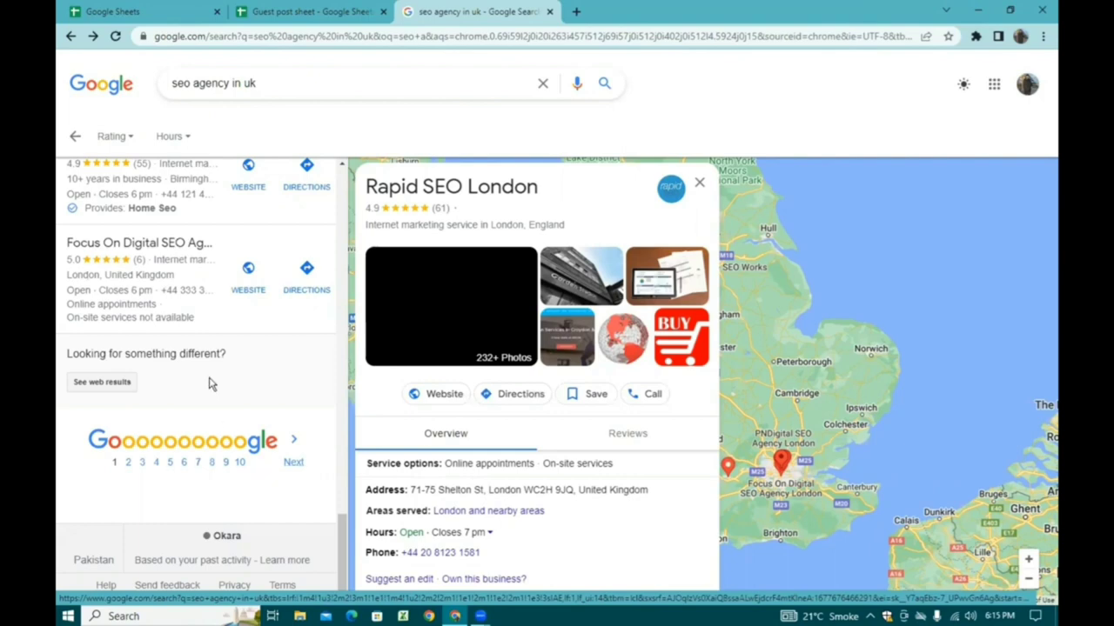
scroll(209, 383, "up", 5)
scroll(209, 383, "up", 6)
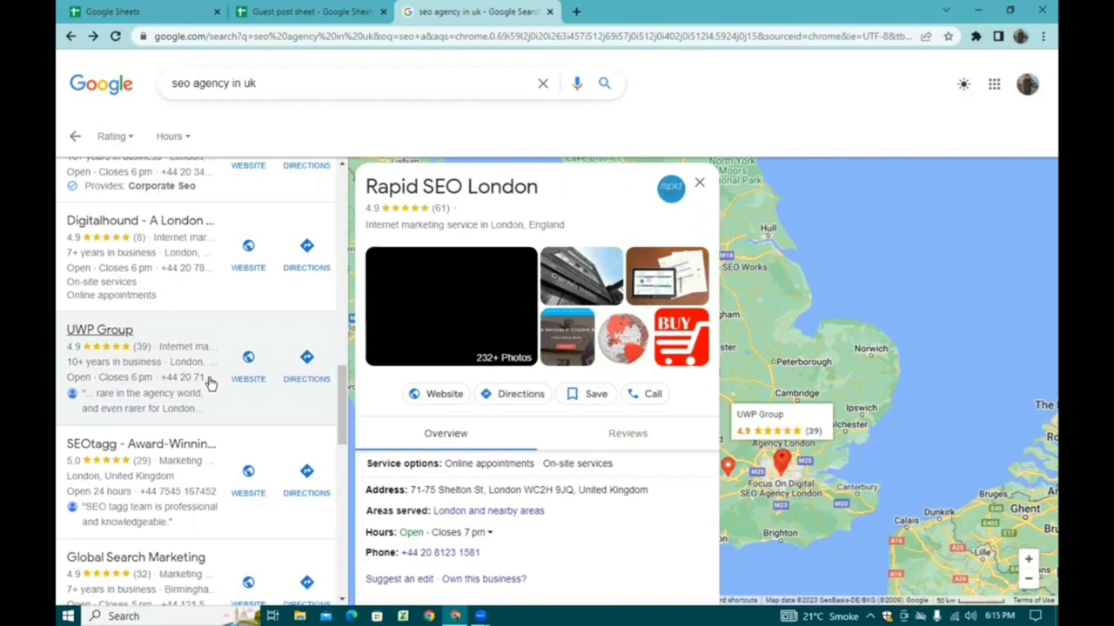
scroll(242, 417, "up", 3)
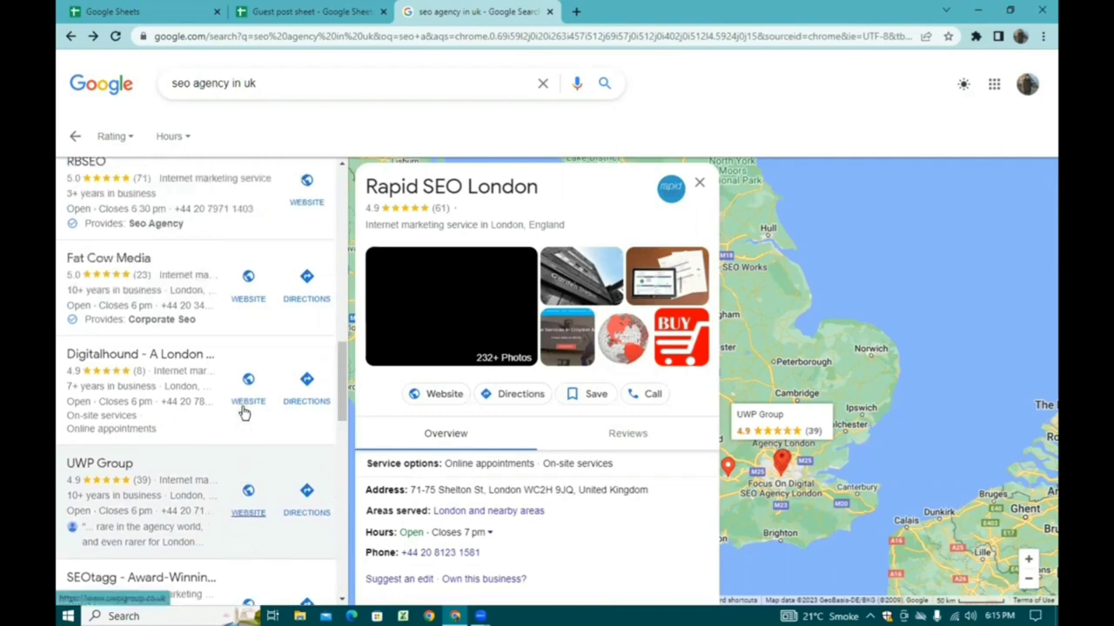
scroll(245, 413, "up", 4)
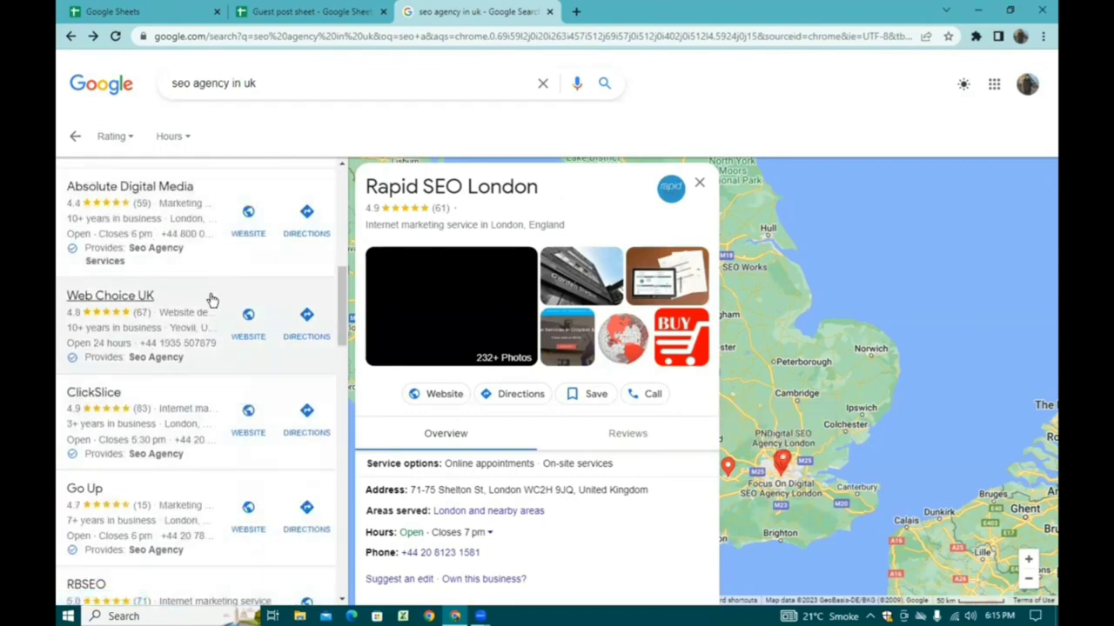
Step: Search Google for "seo agency in canada" and open the website of Let's Get Optimized from its business listing
left_click(273, 90)
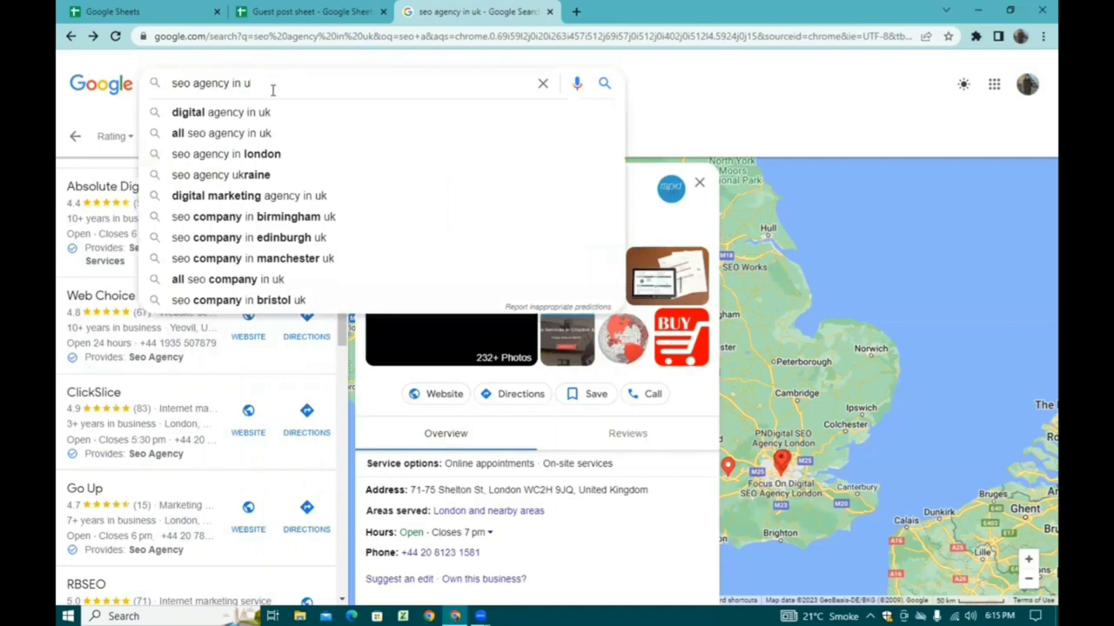
key("BackSpace")
type("canada")
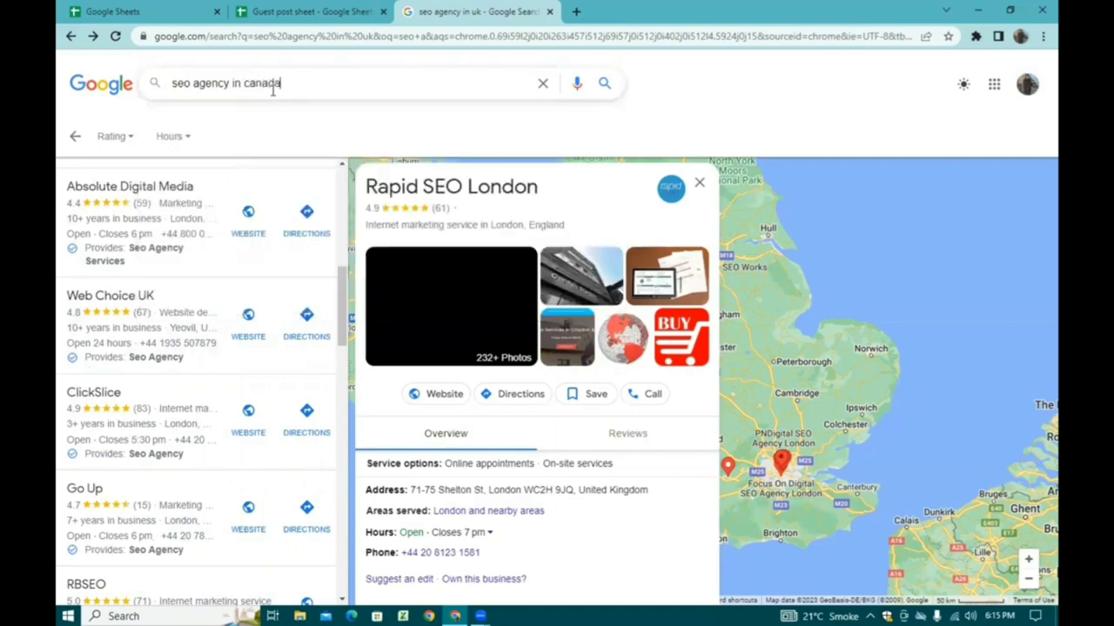
key("Return")
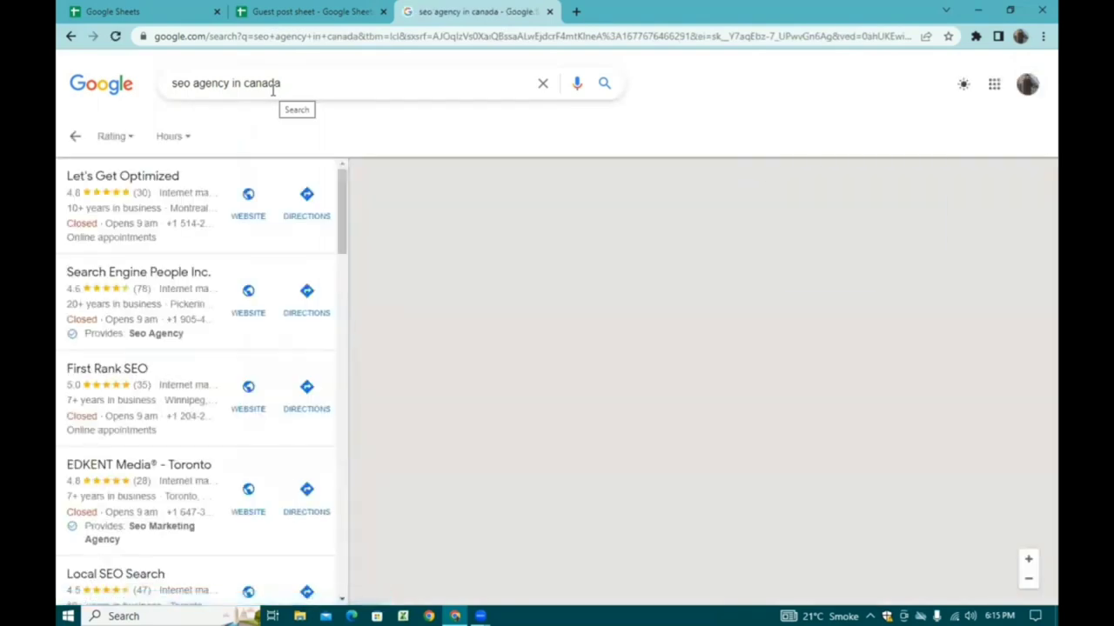
left_click(138, 179)
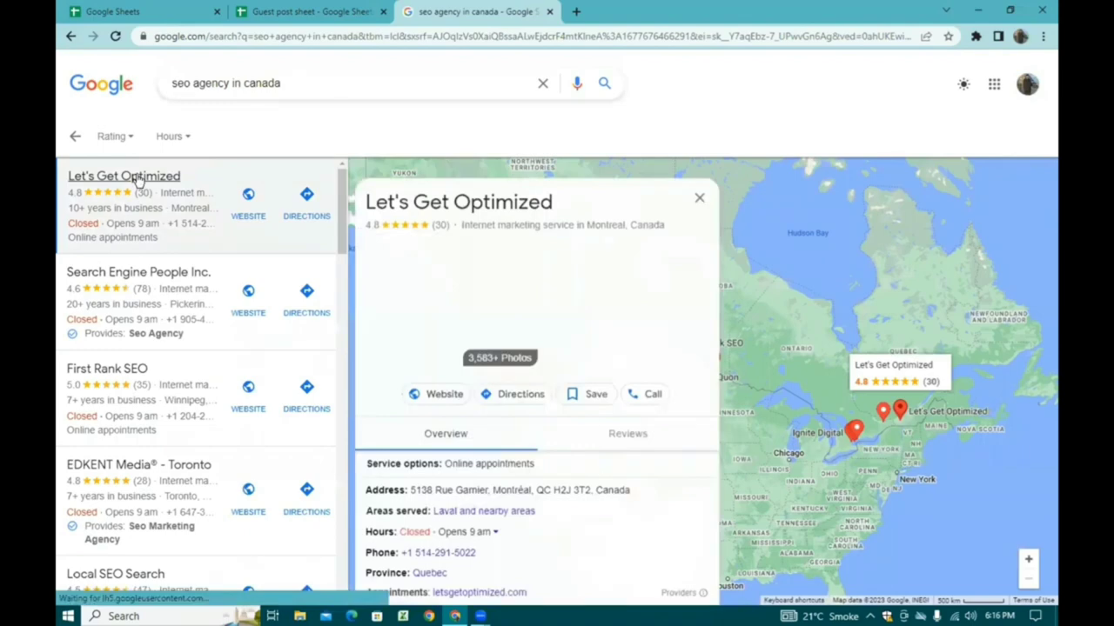
left_click(424, 384)
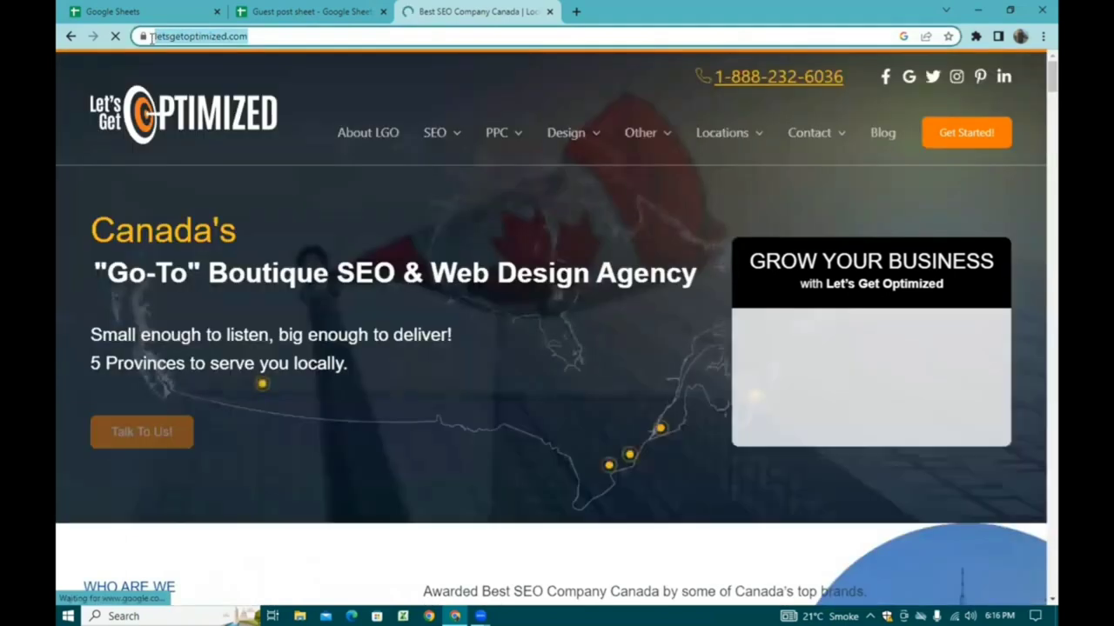
Step: Copy the letsgetoptimized.com website address and paste it into cell A6 of the Guest post sheet
left_click(183, 39)
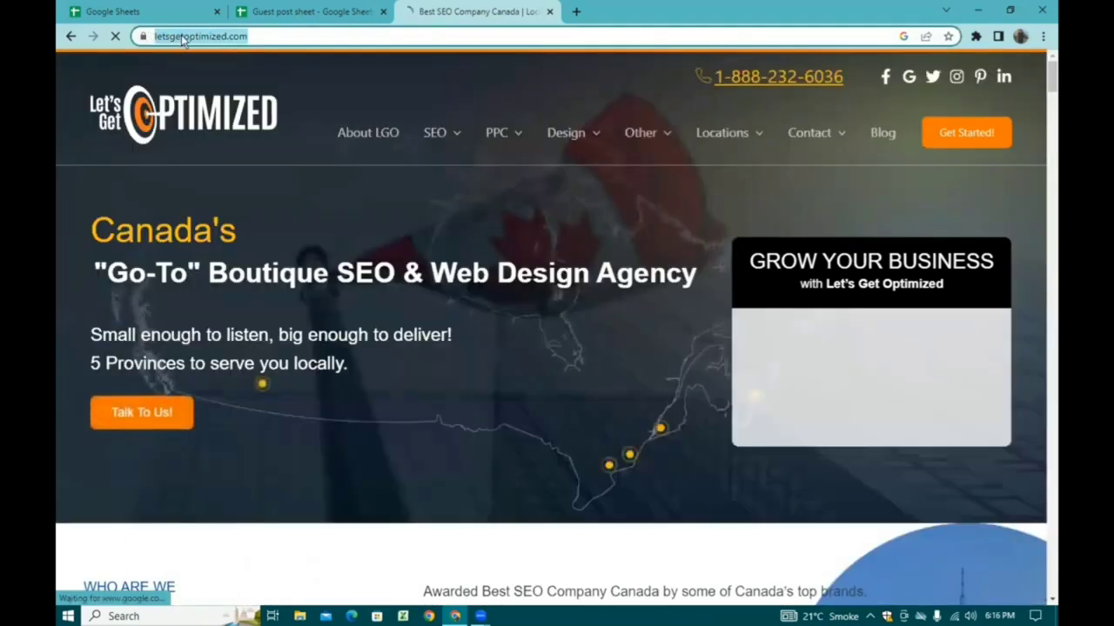
right_click(182, 38)
left_click(258, 114)
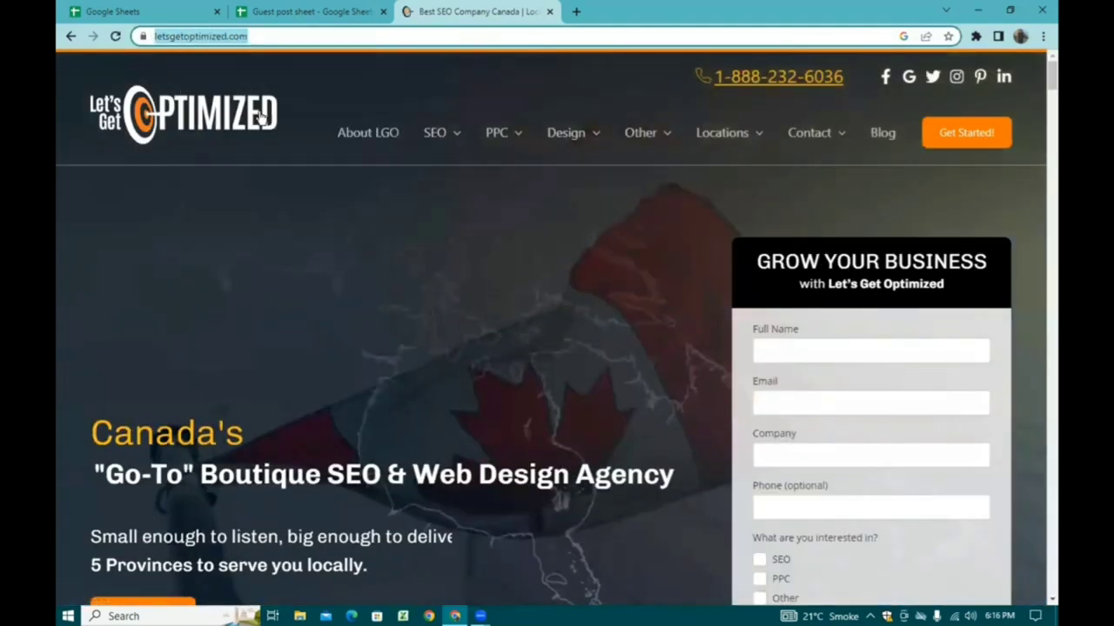
left_click(263, 12)
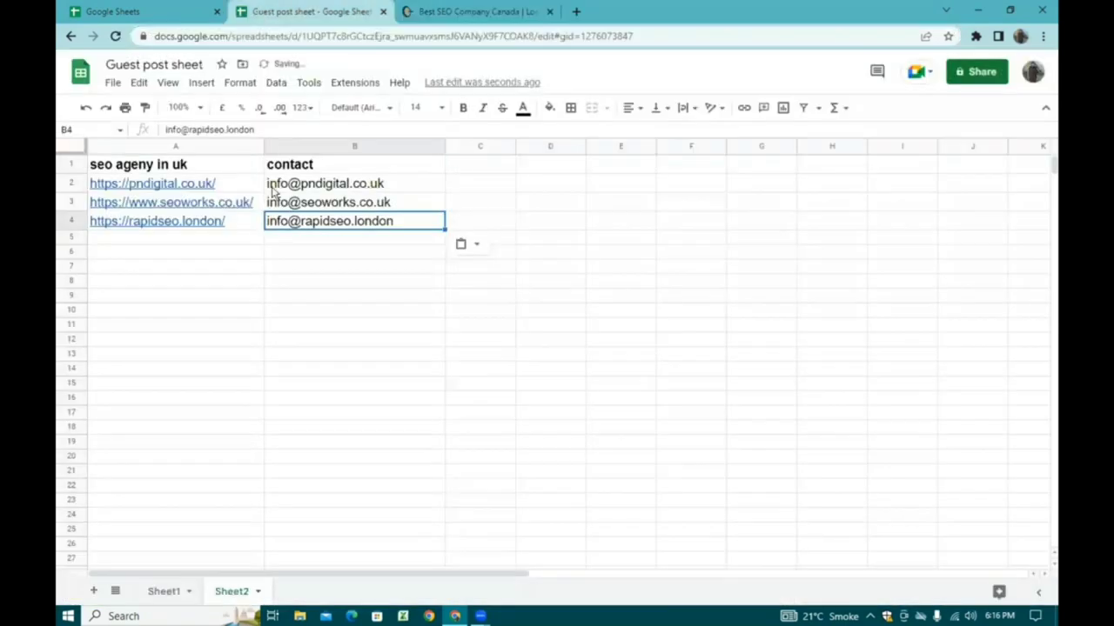
left_click(144, 258)
right_click(144, 258)
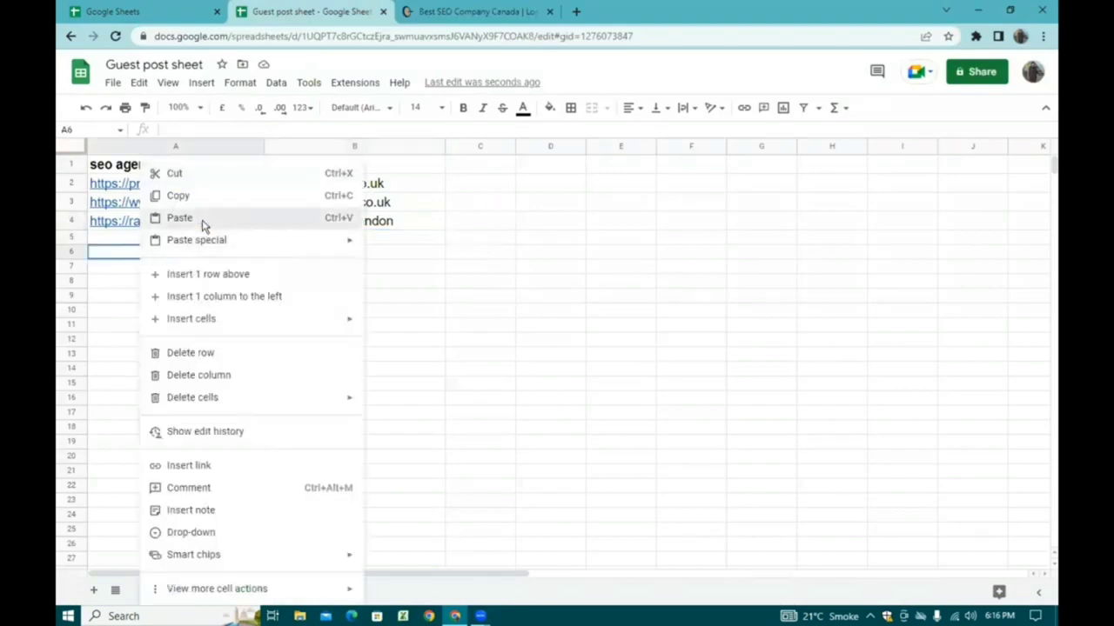
left_click(183, 218)
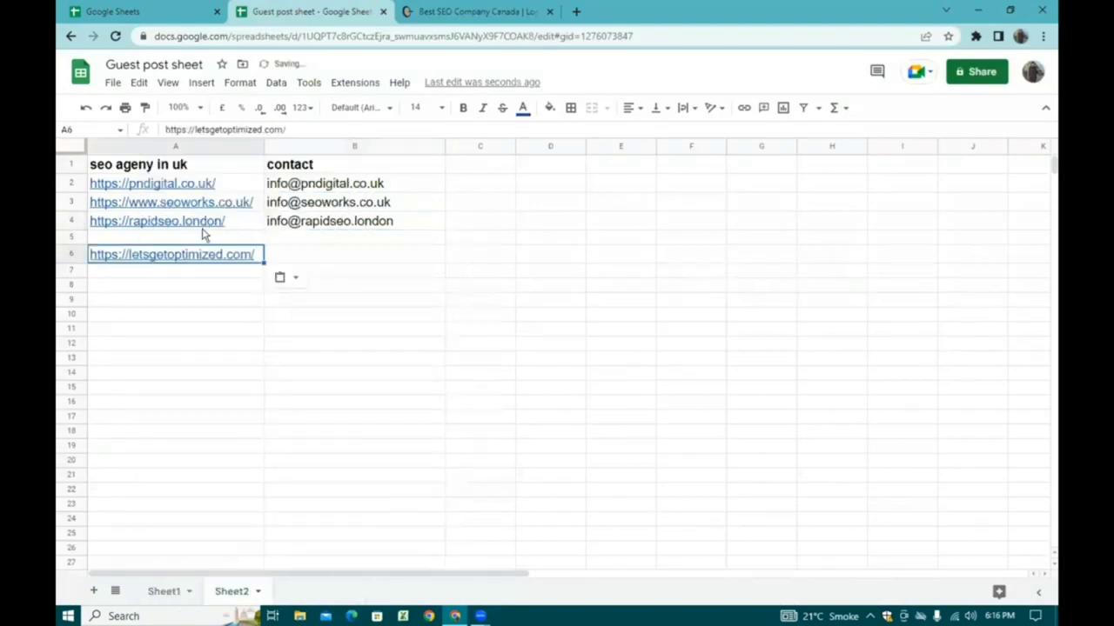
Step: Enter "seo ageny in canada" in cell A5 as the heading above the Let's Get Optimized address
left_click(156, 239)
type("seo")
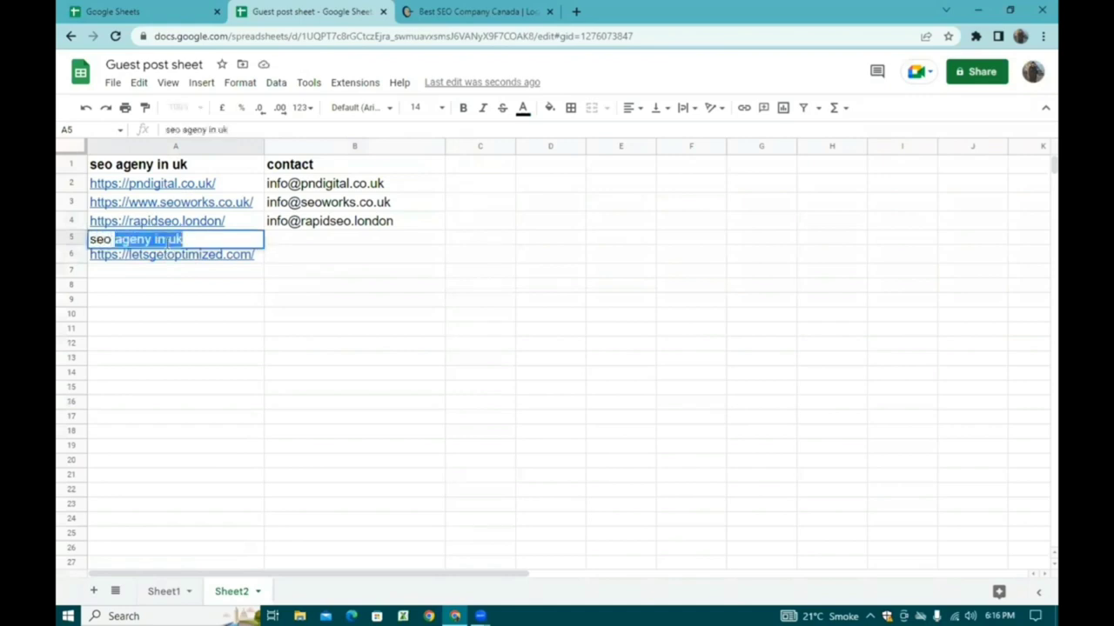
key("Tab")
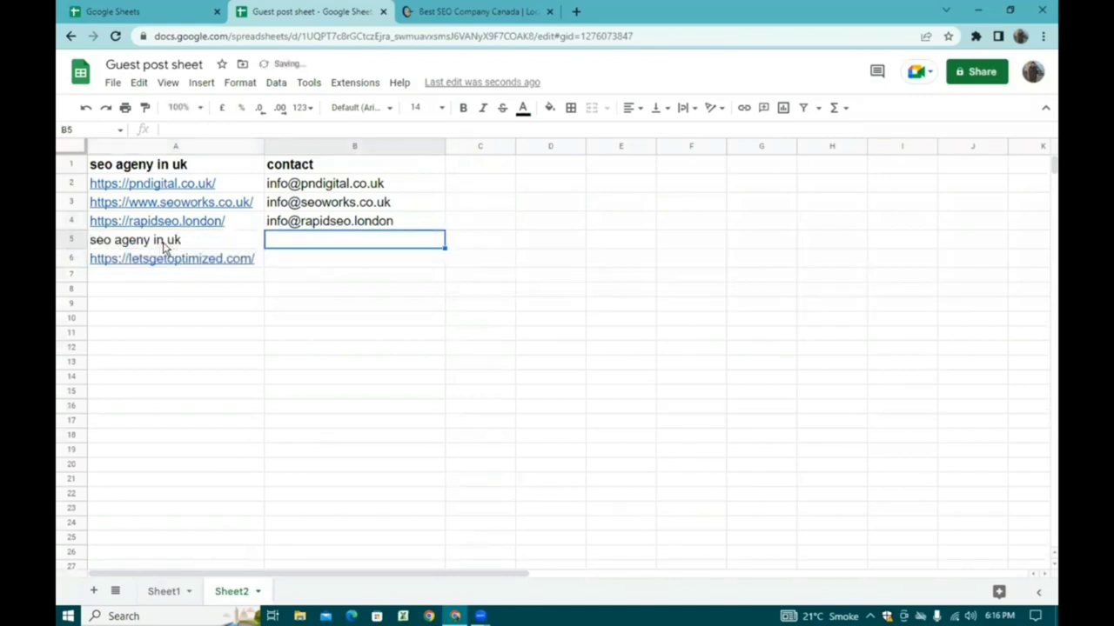
double_click(185, 240)
key("BackSpace")
type("canada")
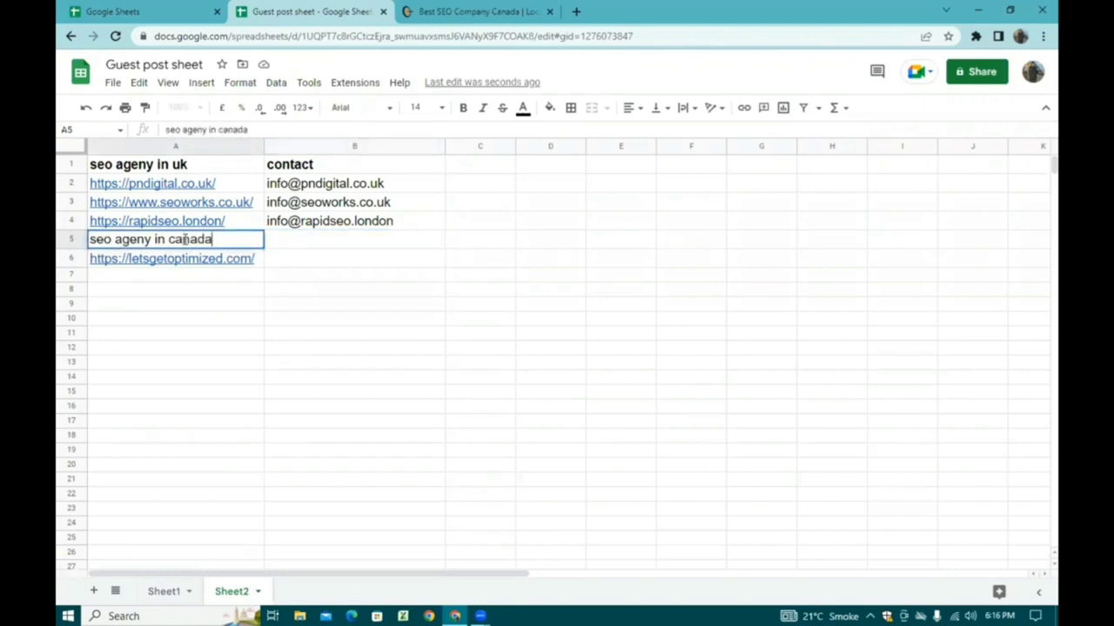
key("Return")
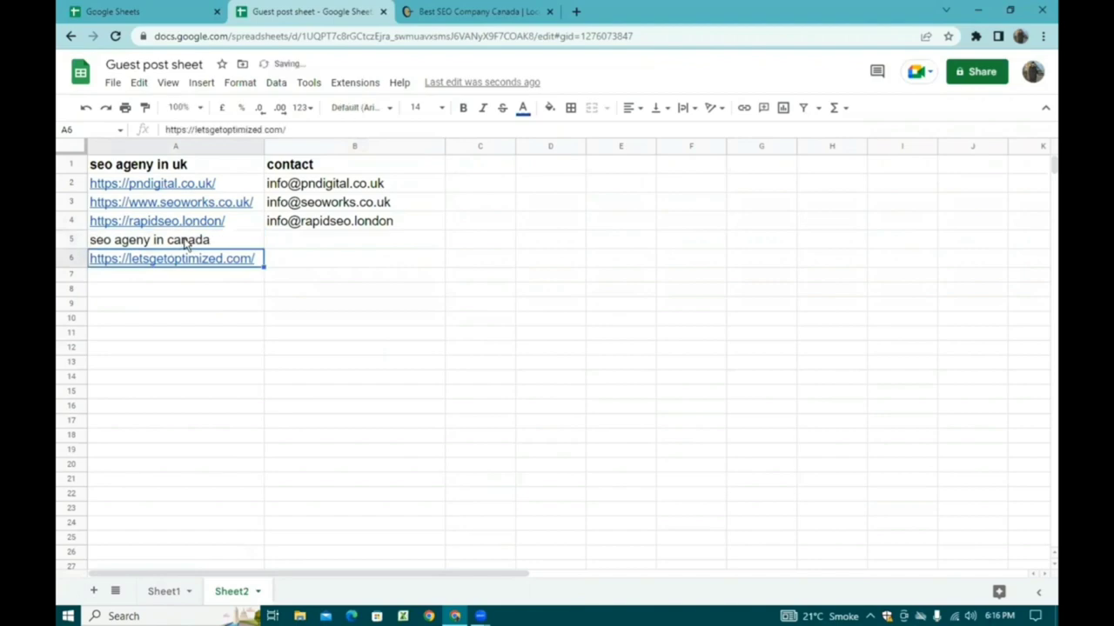
Step: Check the Let's Get Optimized website footer for contact details and open the agency's Facebook page from there
left_click(435, 12)
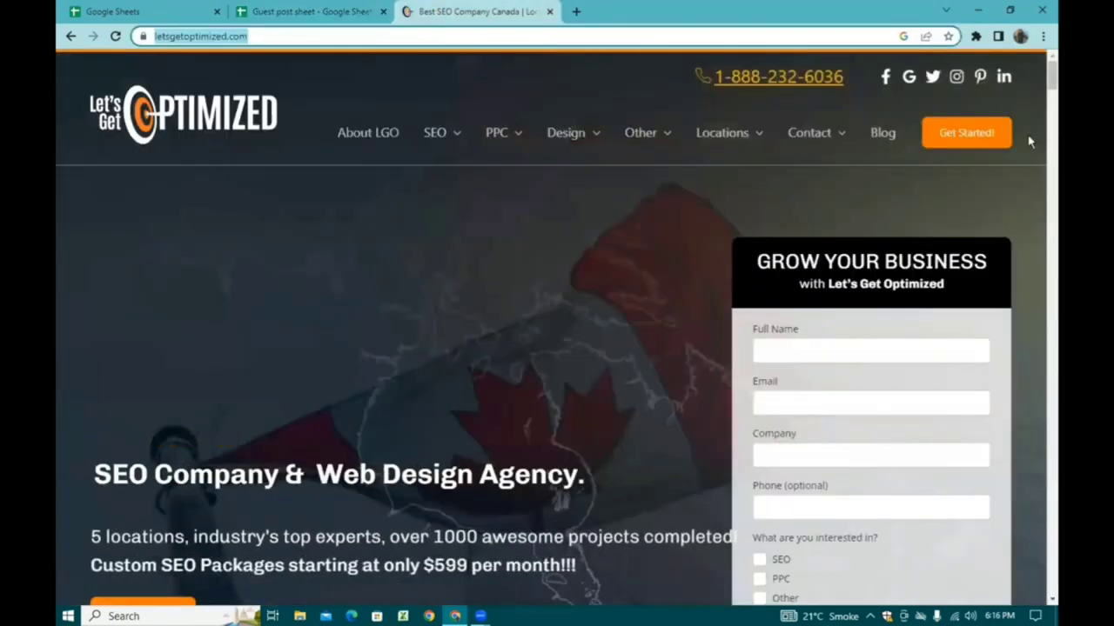
scroll(1044, 209, "down", 10)
scroll(1027, 585, "down", 10)
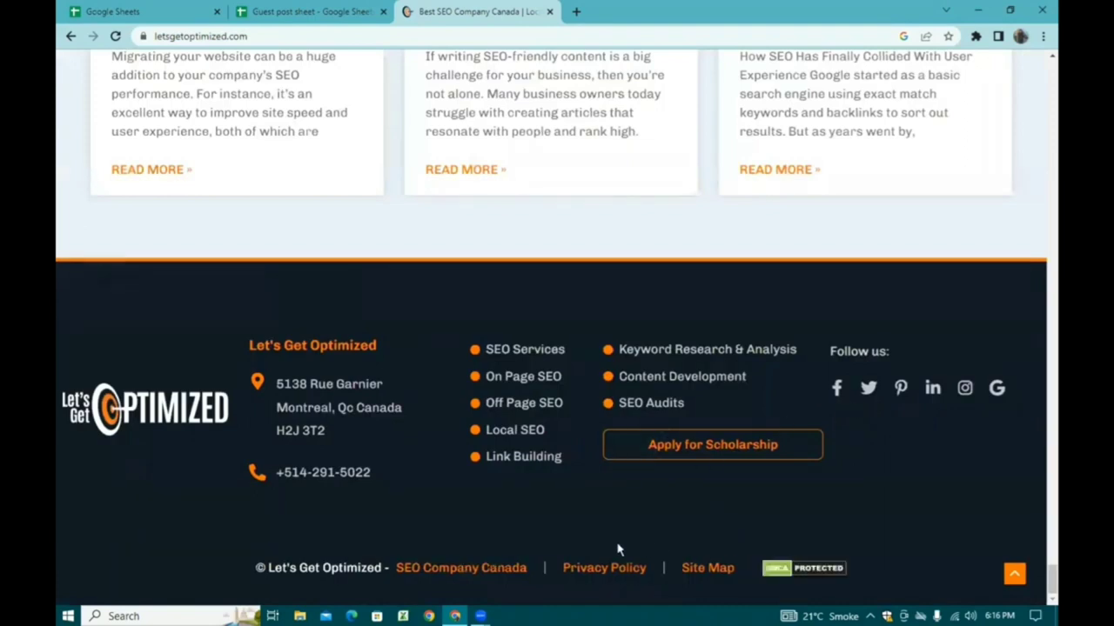
left_click(835, 388)
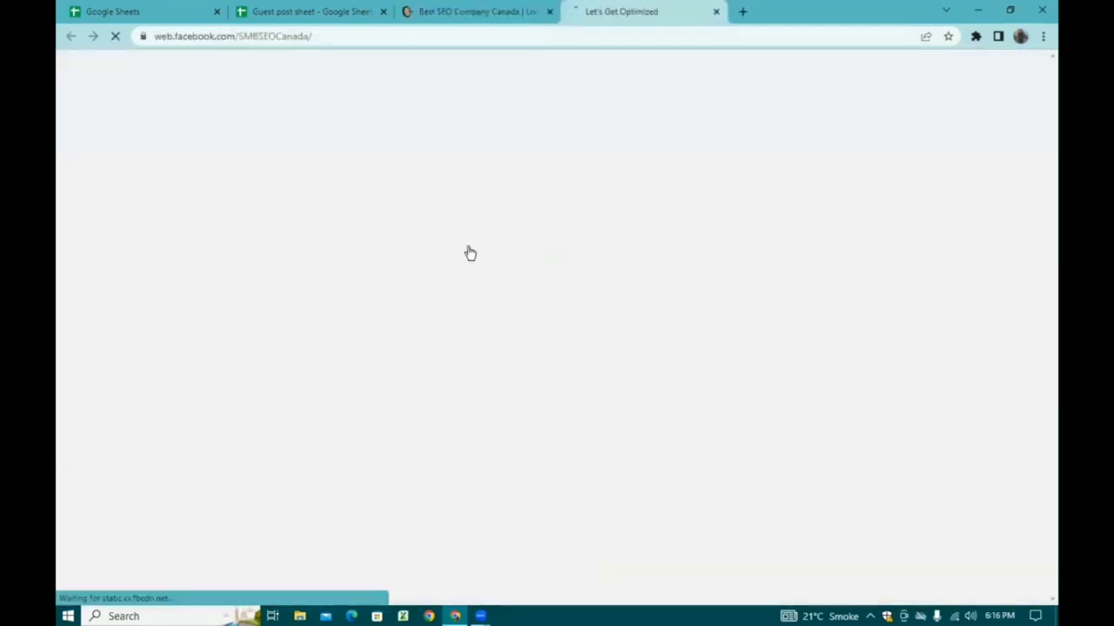
scroll(385, 321, "down", 3)
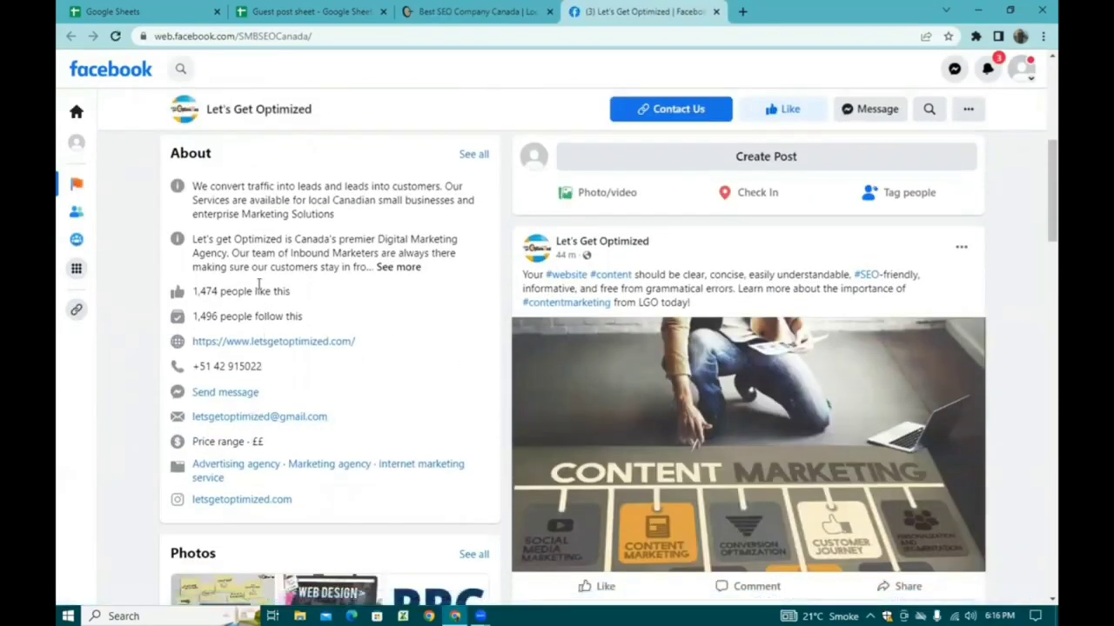
Step: Copy the contact e-mail address from the Facebook page's About section and paste it into cell B6 of the Guest post sheet
right_click(249, 417)
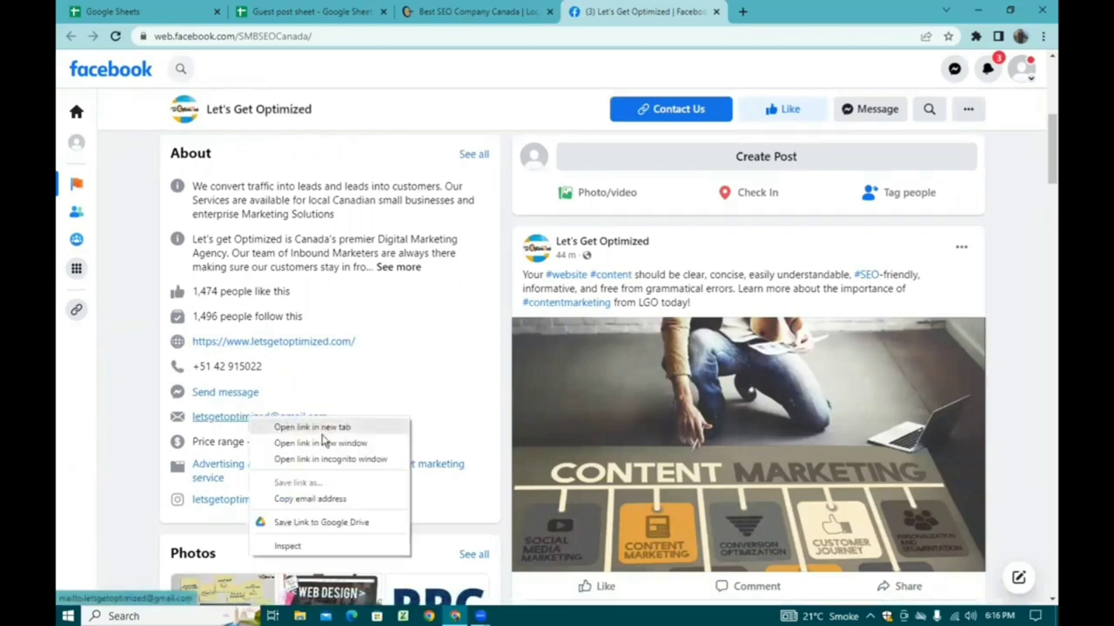
left_click(311, 500)
left_click(322, 12)
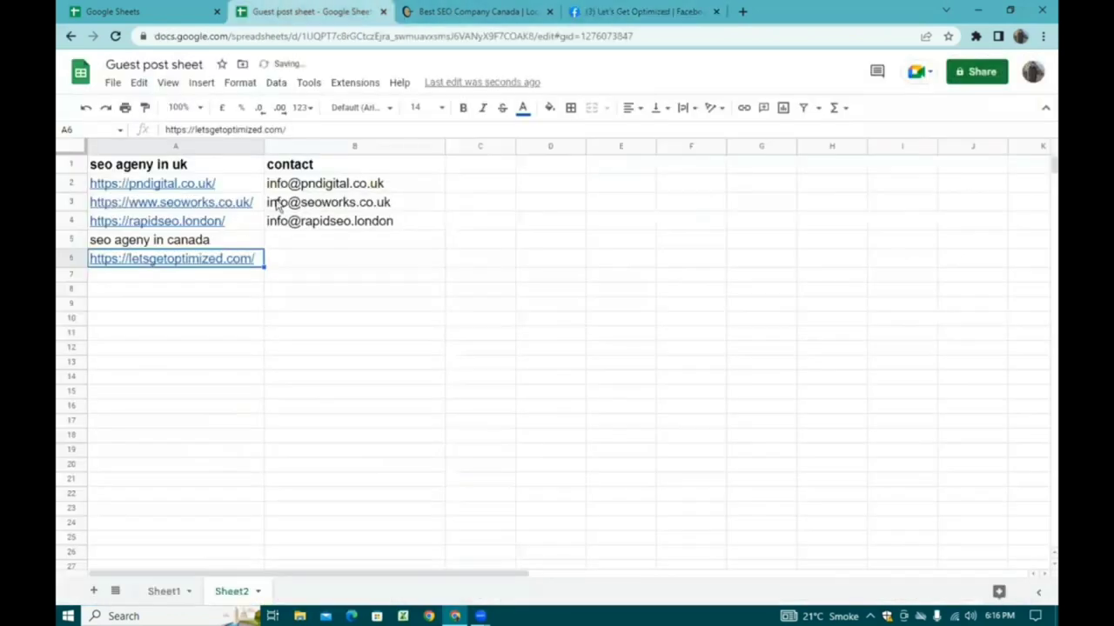
right_click(306, 264)
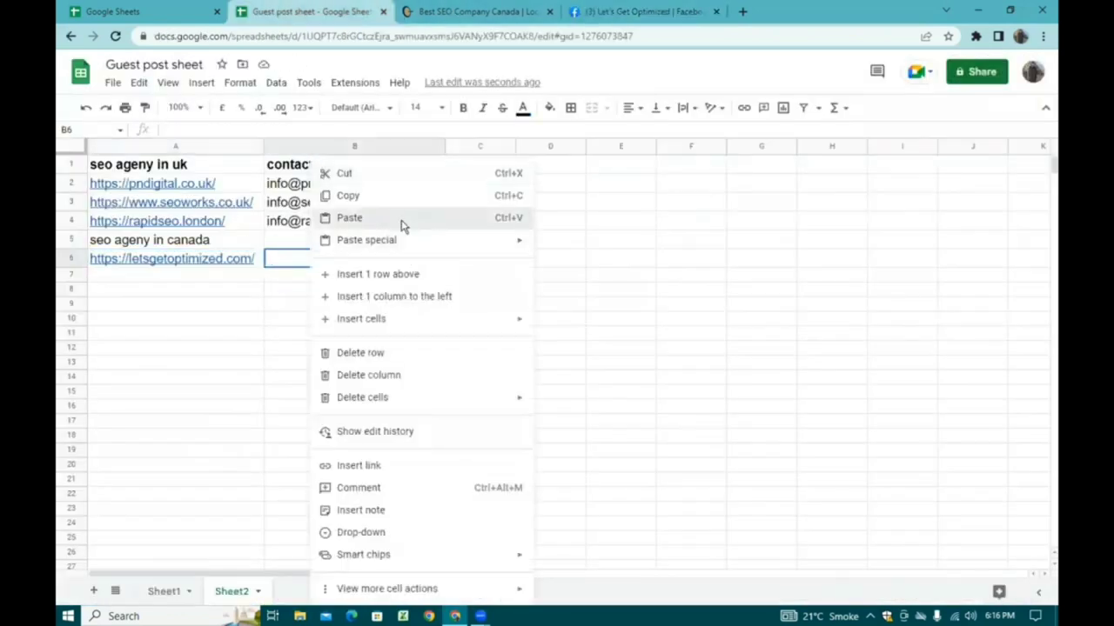
left_click(373, 218)
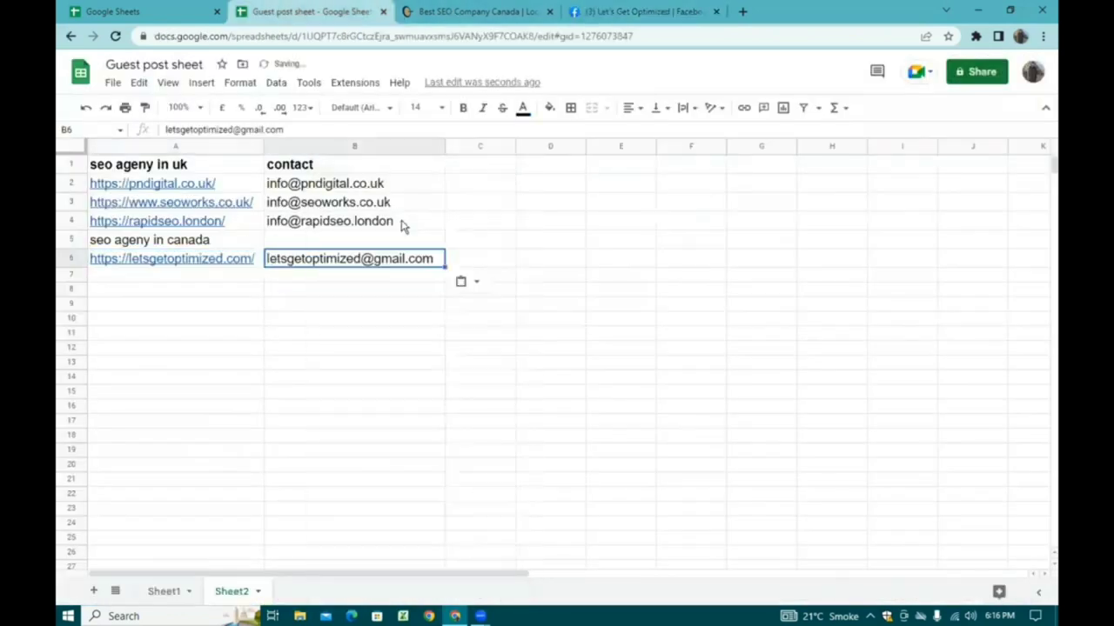
Step: Close the Facebook page, return to the "seo agency in canada" results and open the website of Search Engine People Inc
left_click(605, 12)
left_click(715, 11)
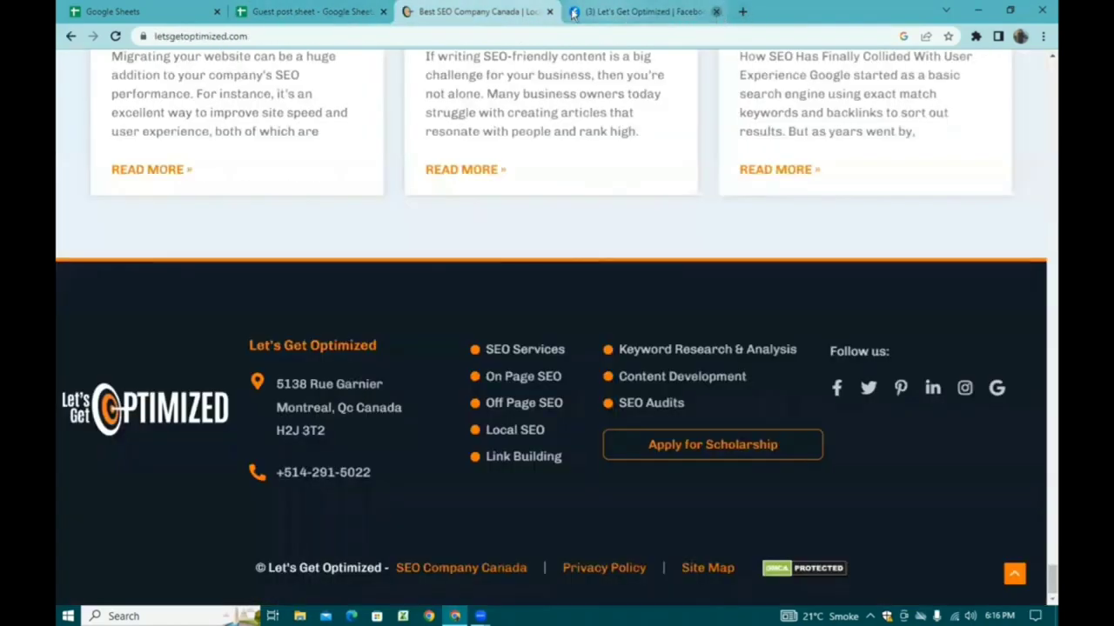
scroll(293, 159, "up", 5)
left_click(68, 39)
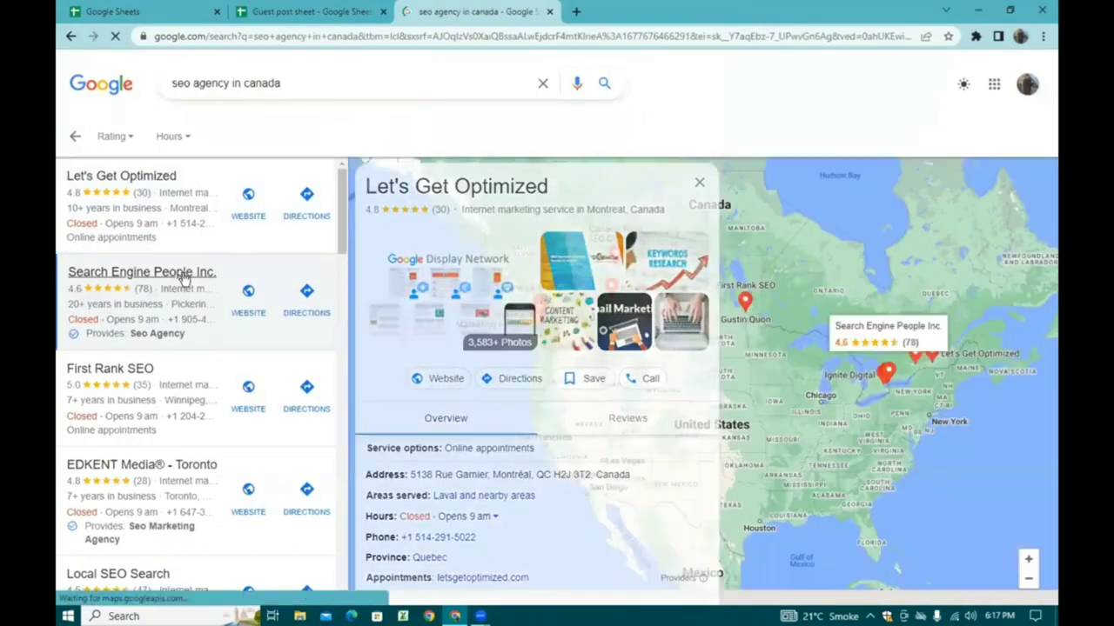
left_click(184, 277)
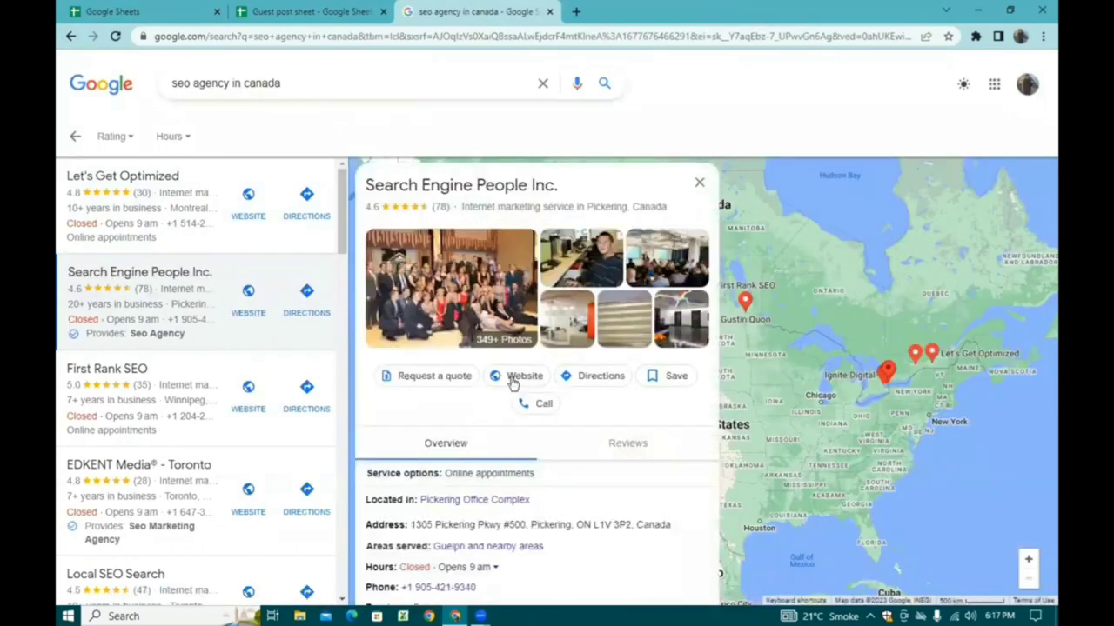
left_click(515, 393)
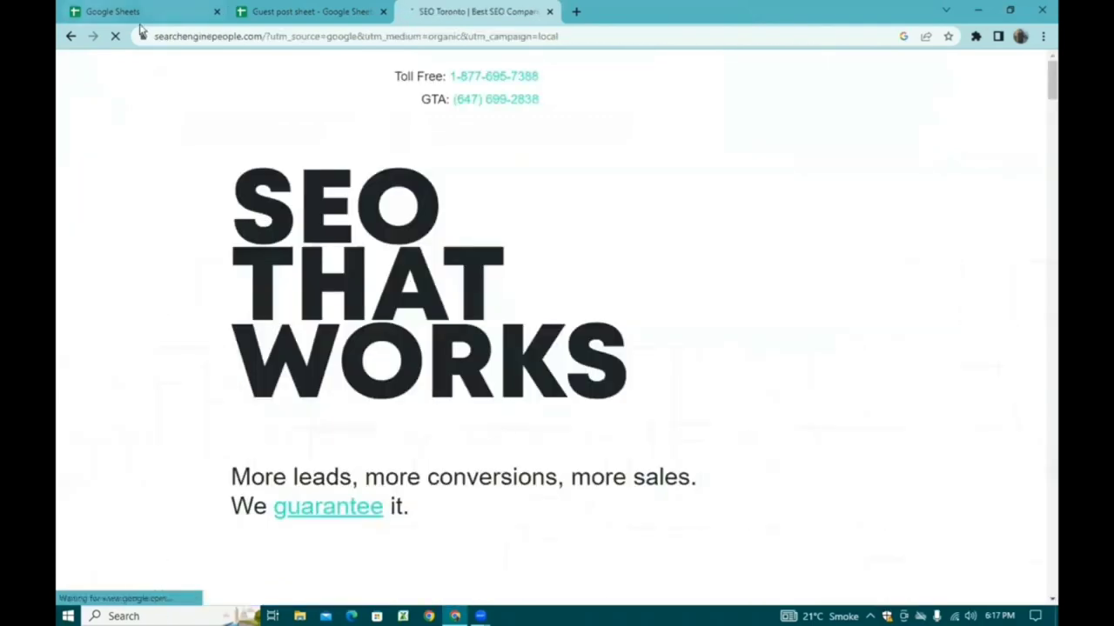
Step: Copy only the base searchenginepeople.com address, without its tracking parameters, and paste it into cell A7 of the Guest post sheet
left_click_drag(263, 36, 145, 33)
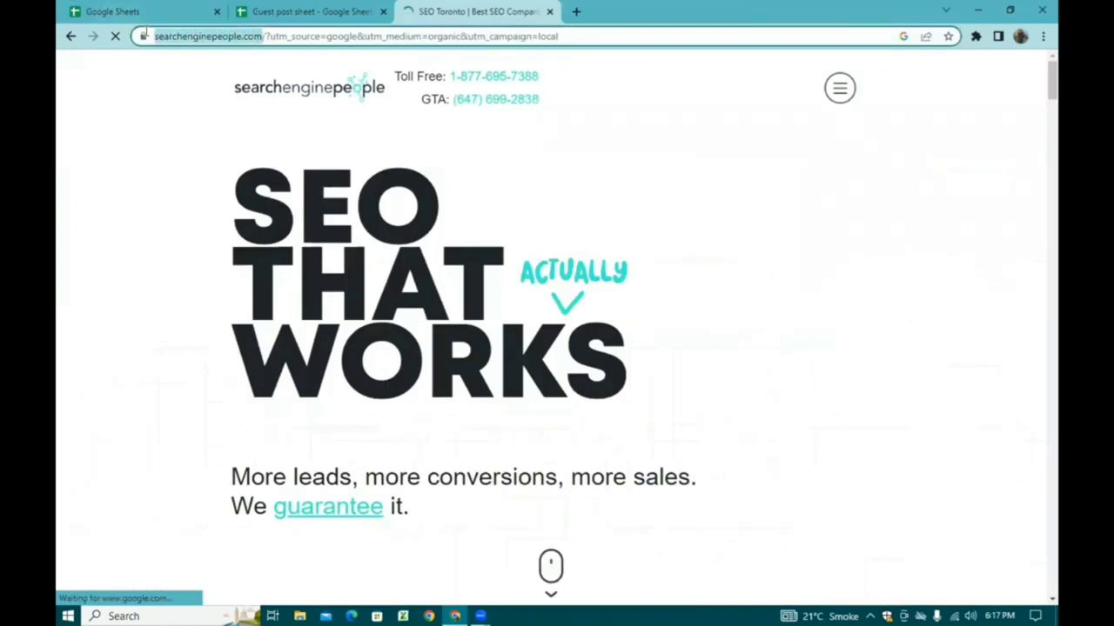
right_click(200, 36)
left_click(275, 125)
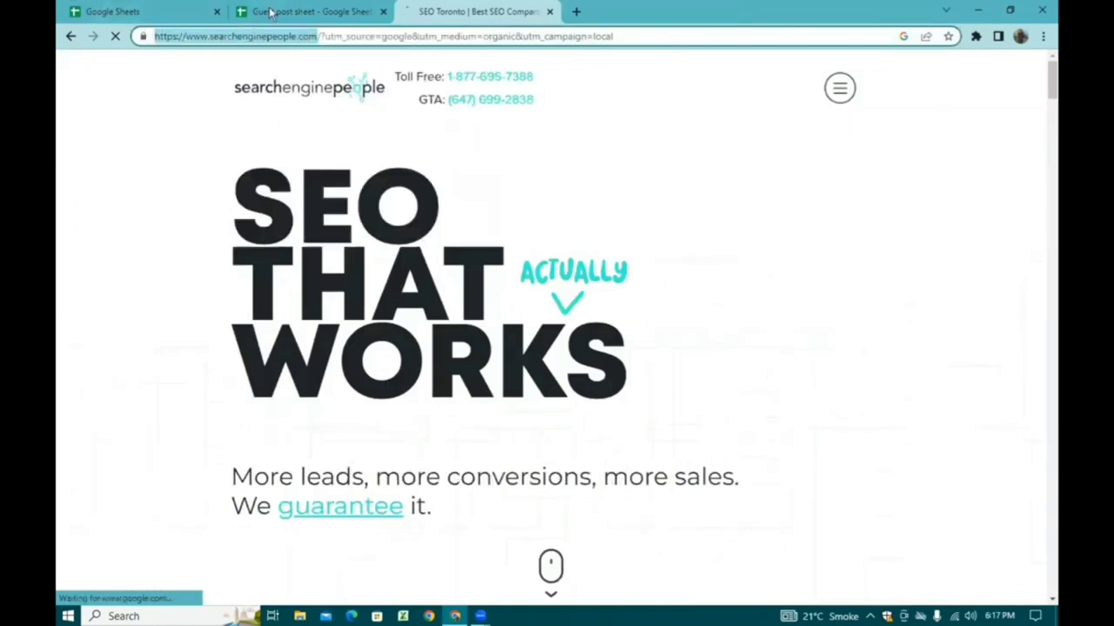
left_click(273, 12)
right_click(176, 279)
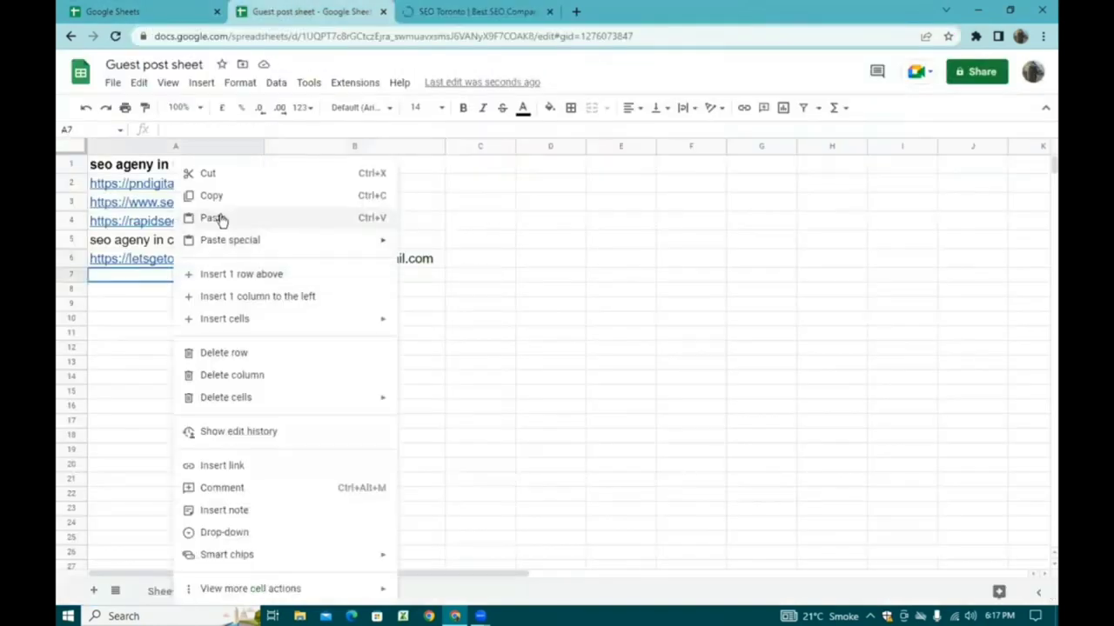
left_click(220, 219)
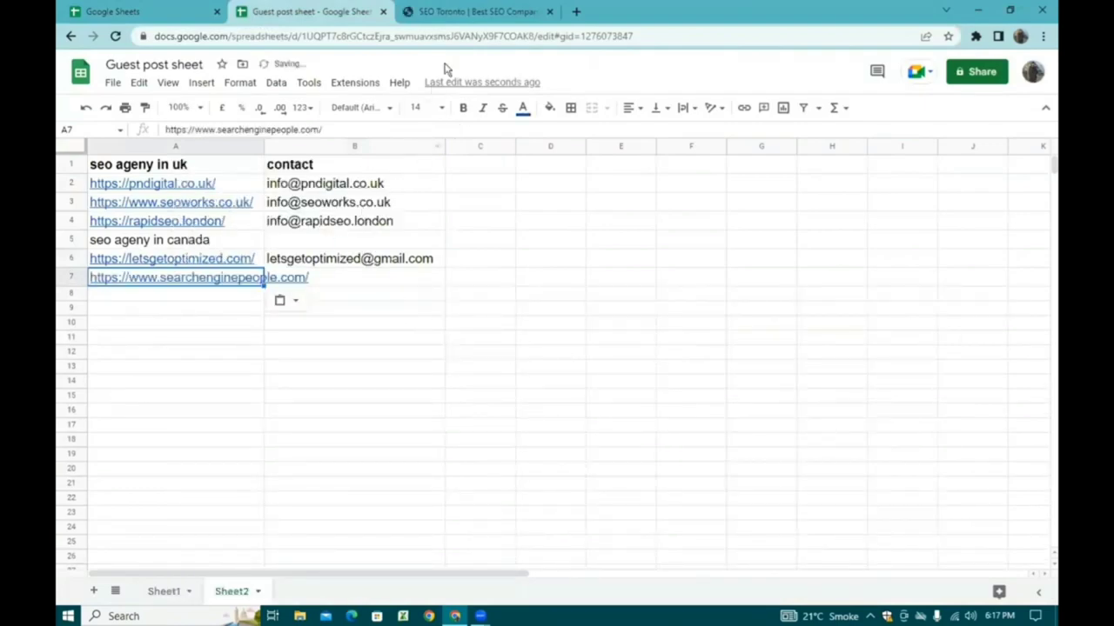
Step: Look through the Search Engine People website from its footer back up to its header for contact details
left_click(483, 12)
left_click_drag(1049, 78, 1048, 567)
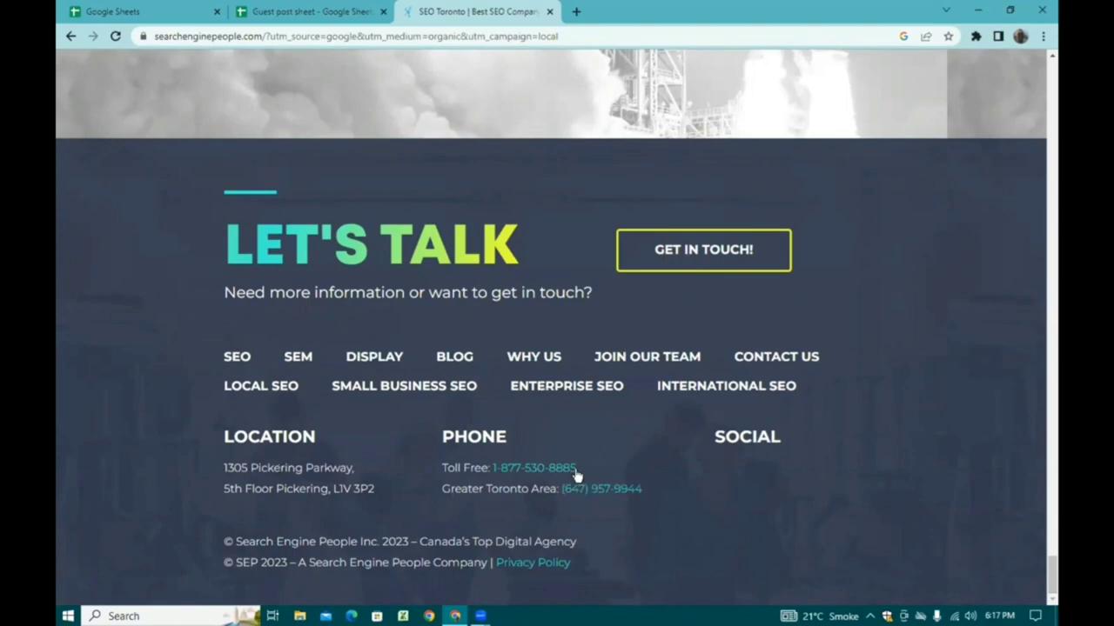
scroll(580, 485, "up", 7)
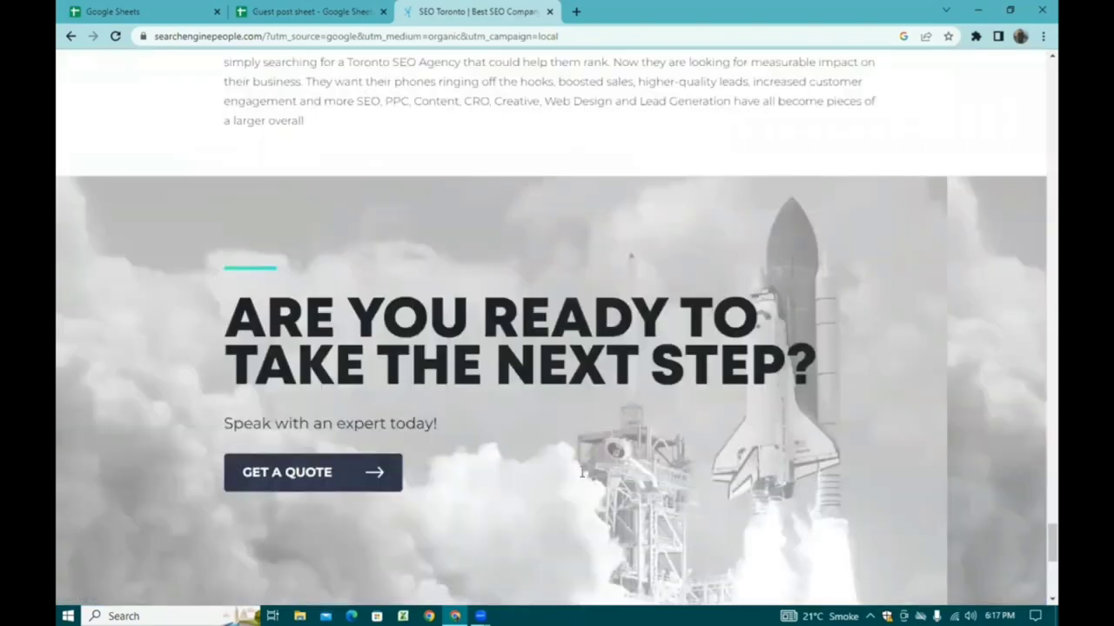
scroll(591, 453, "up", 10)
left_click_drag(1047, 485, 1047, 198)
left_click_drag(1046, 114, 1046, 34)
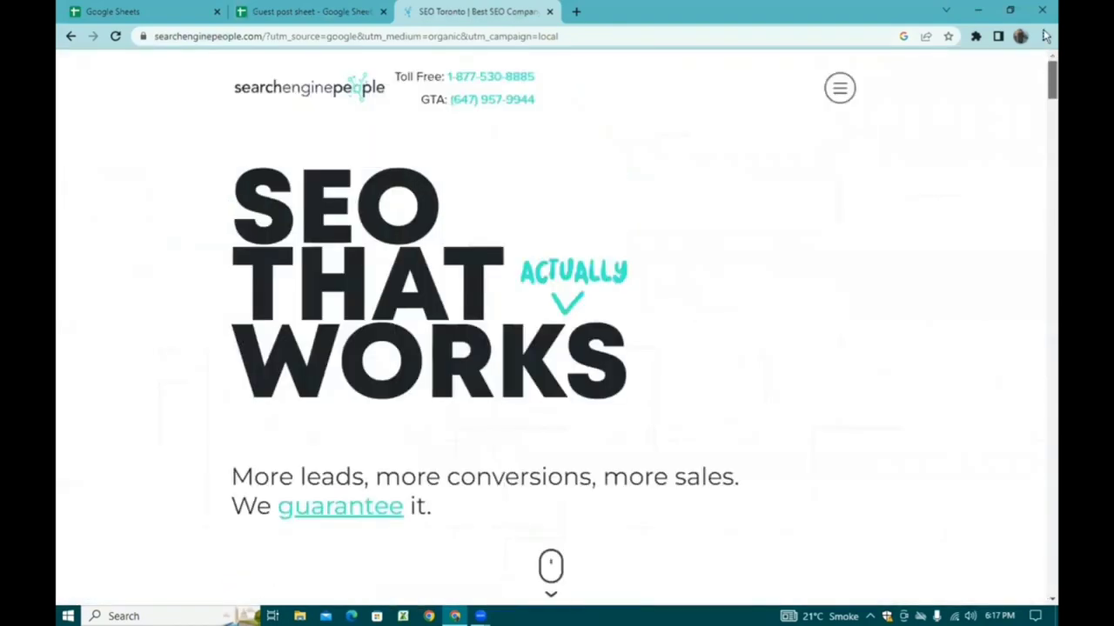
Step: Select and copy the toll-free phone number in the header of the Search Engine People website
right_click(517, 79)
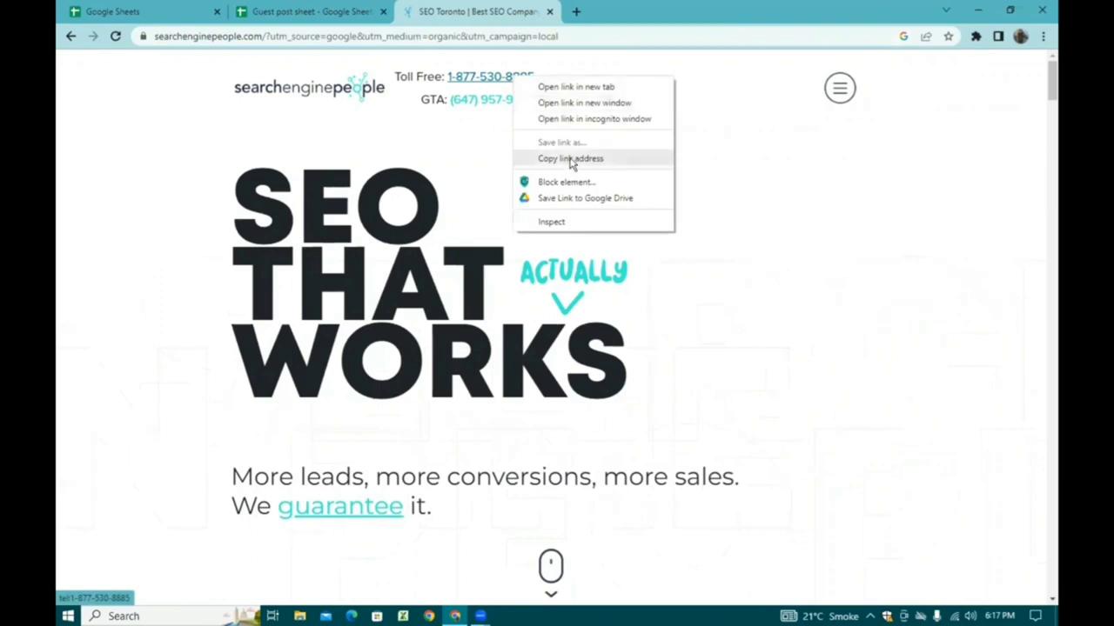
left_click(705, 162)
left_click_drag(574, 98, 470, 77)
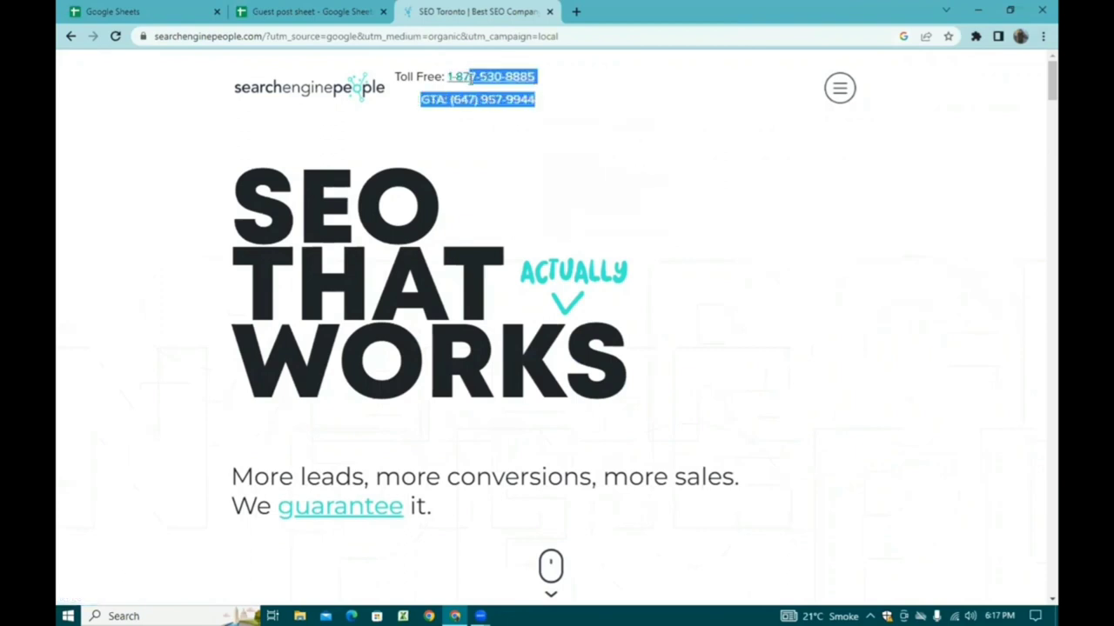
left_click_drag(574, 82, 515, 78)
left_click(557, 82)
right_click(514, 79)
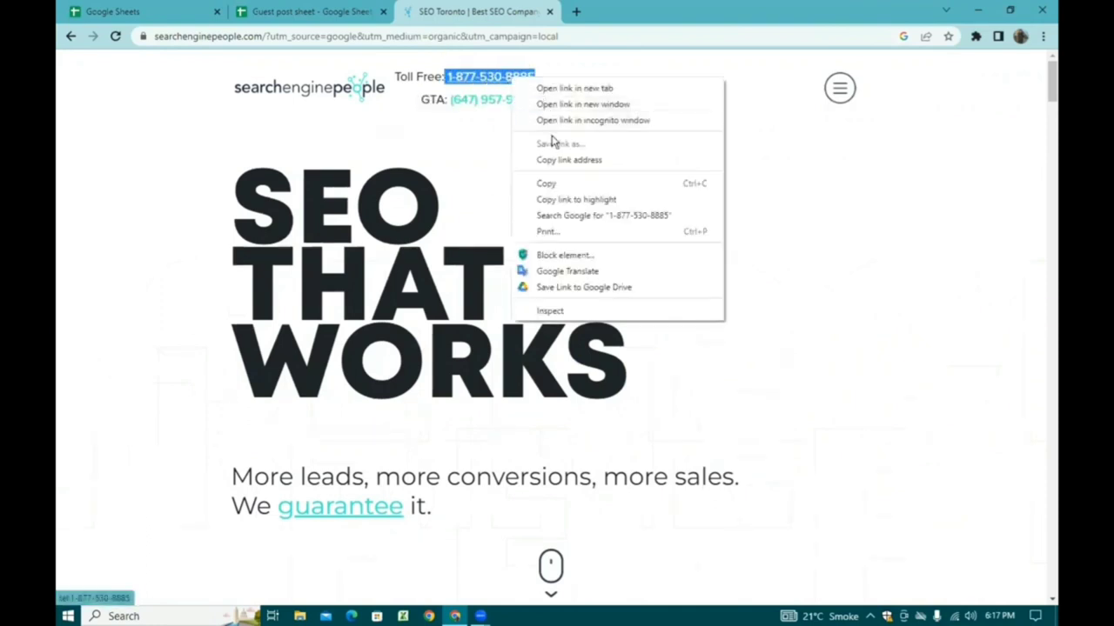
left_click(567, 185)
Step: Paste the copied toll-free phone number into cell B7 of the Guest post sheet and return to the Search Engine People website
left_click(293, 12)
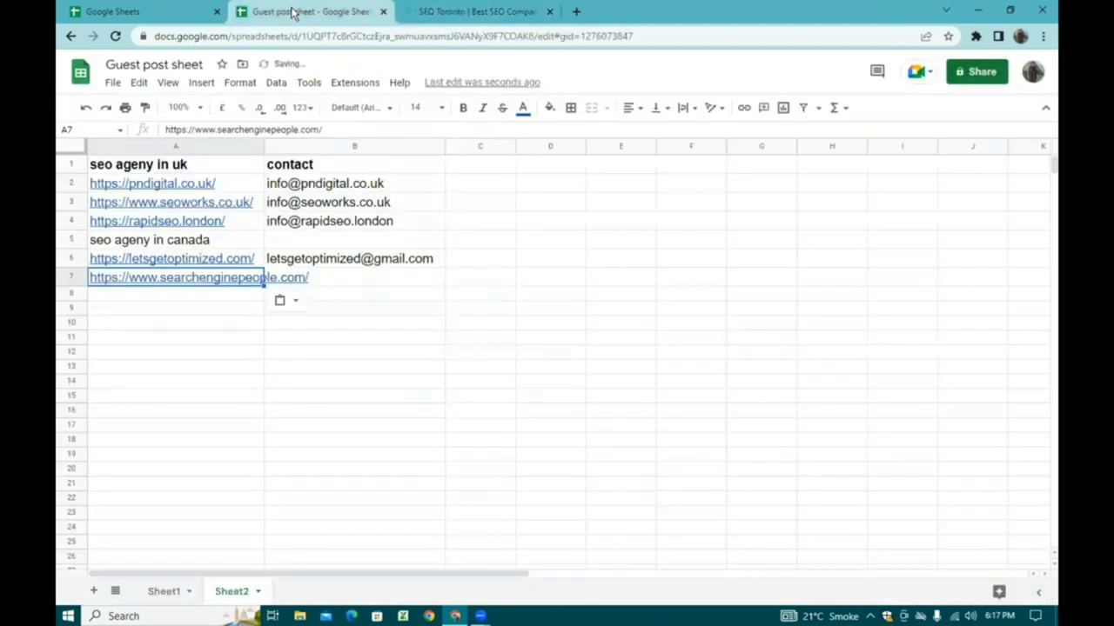
left_click(403, 272)
right_click(362, 277)
left_click(415, 216)
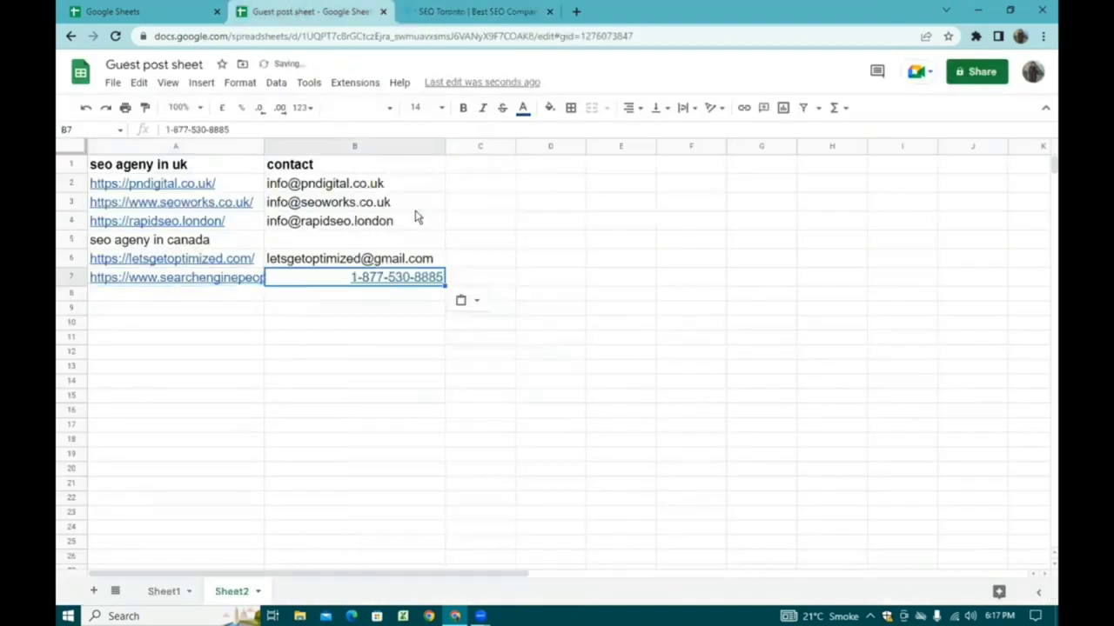
left_click(362, 386)
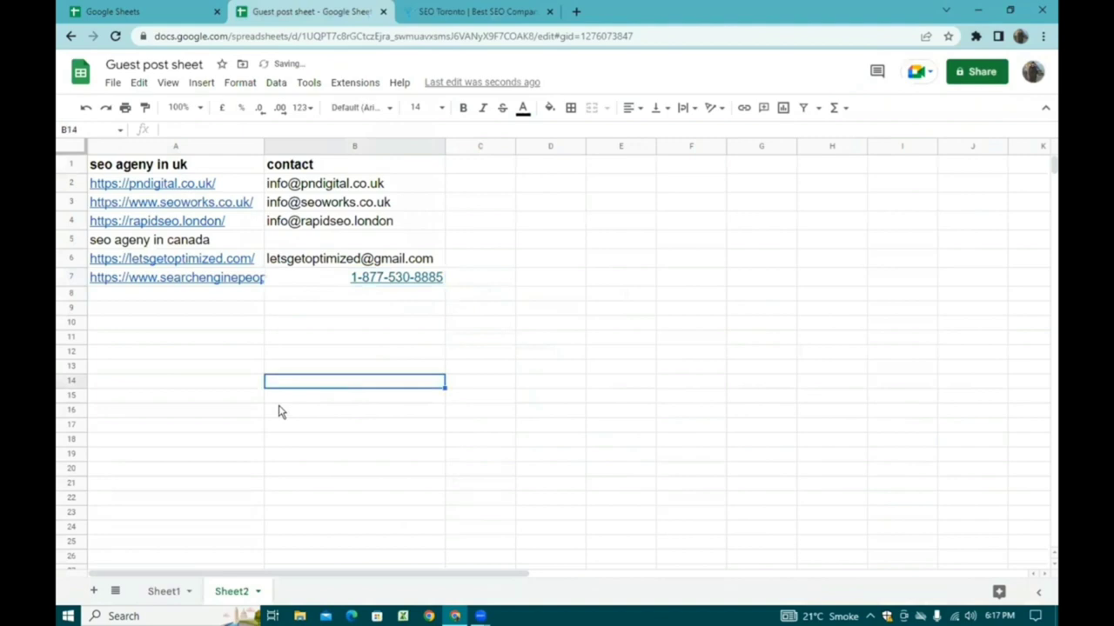
left_click(457, 11)
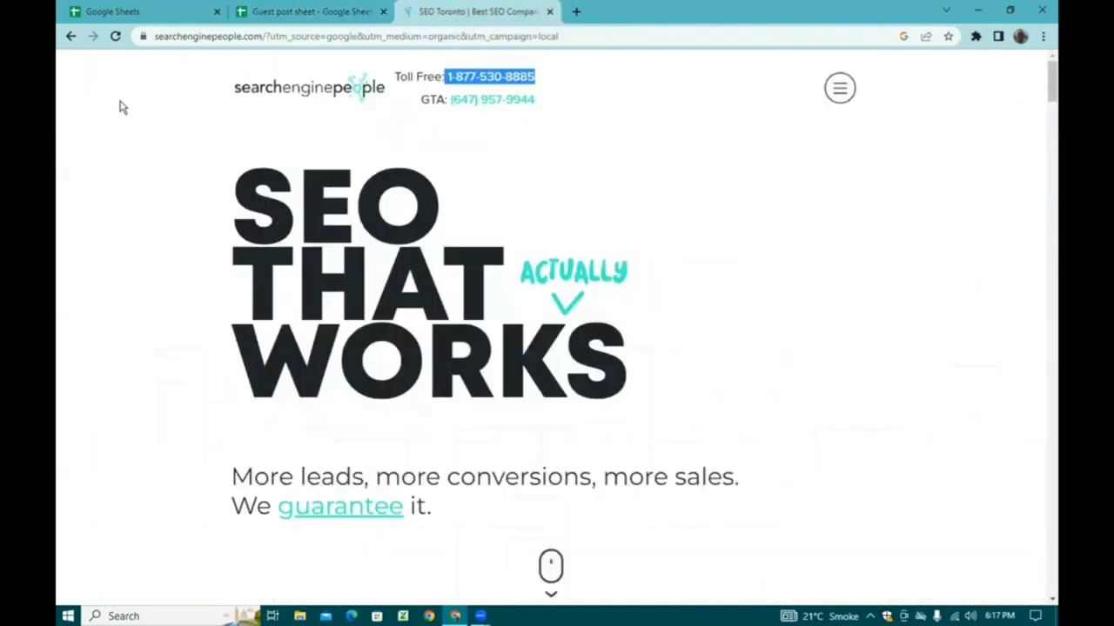
Step: Return to the Google business results and search for "seo agency in australia"
left_click(72, 36)
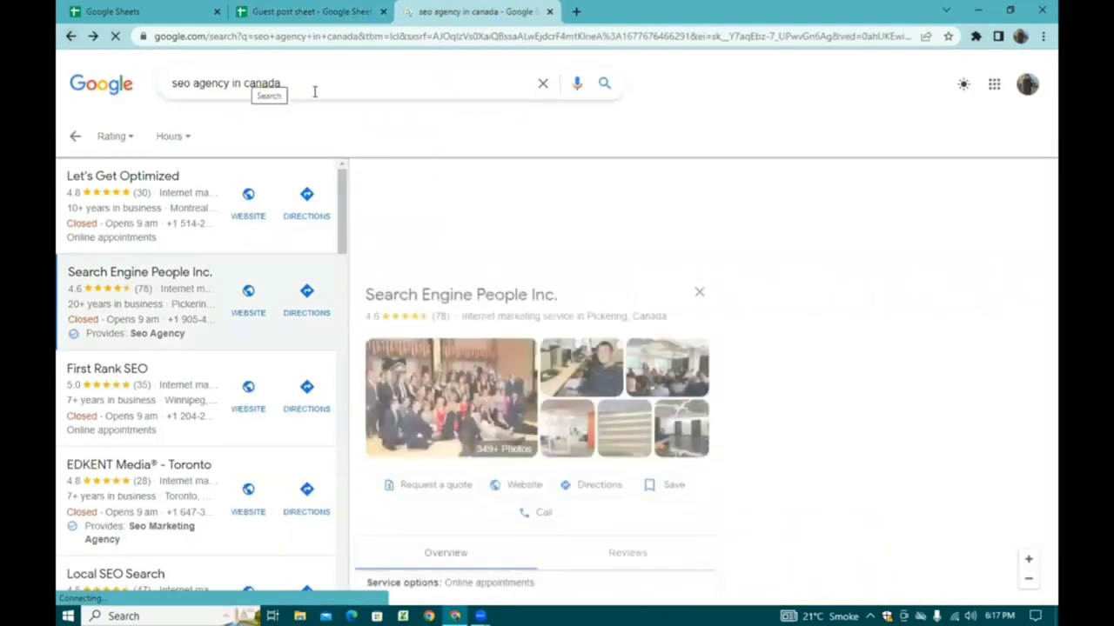
left_click(315, 91)
key("BackSpace")
key("BackSpace")
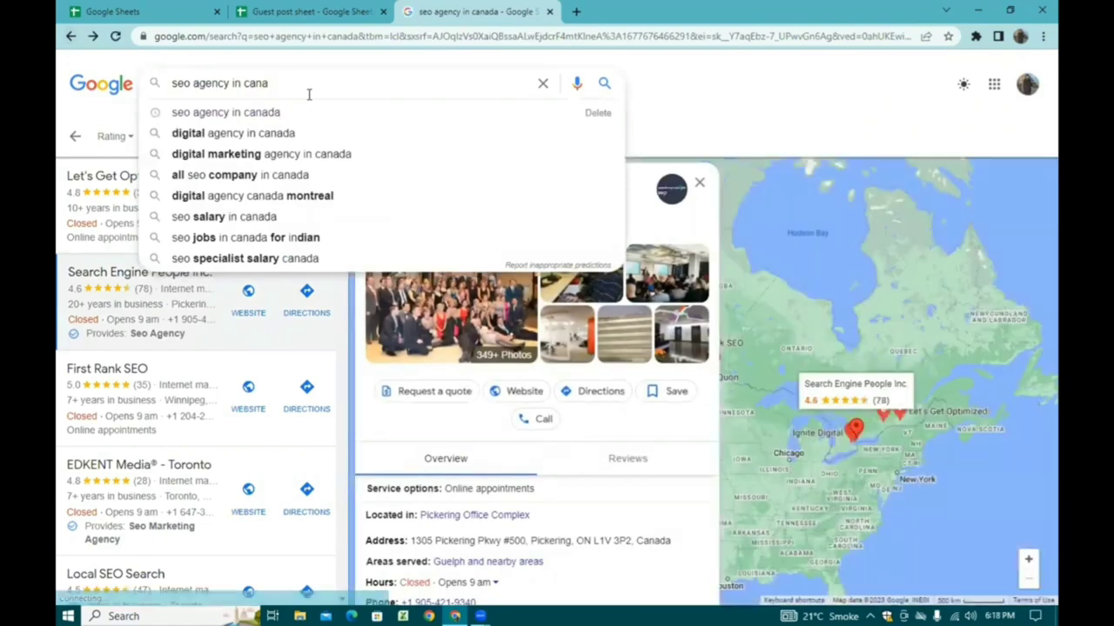
key("BackSpace")
key("BackSpace")
key("BackSpace")
key("BackSpace")
type("a")
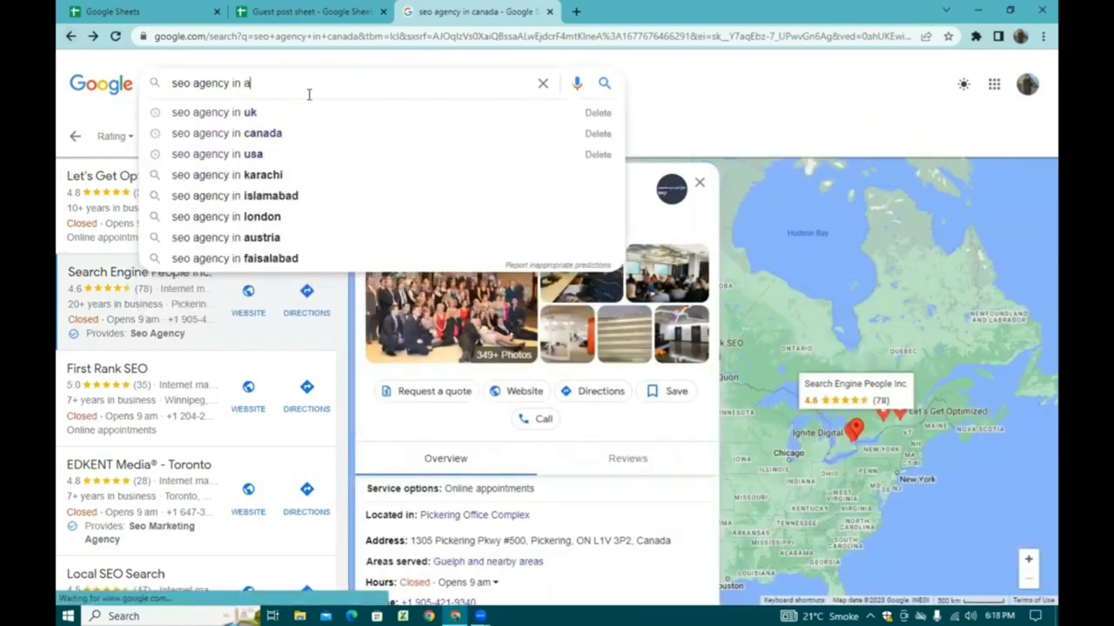
type("ustralia")
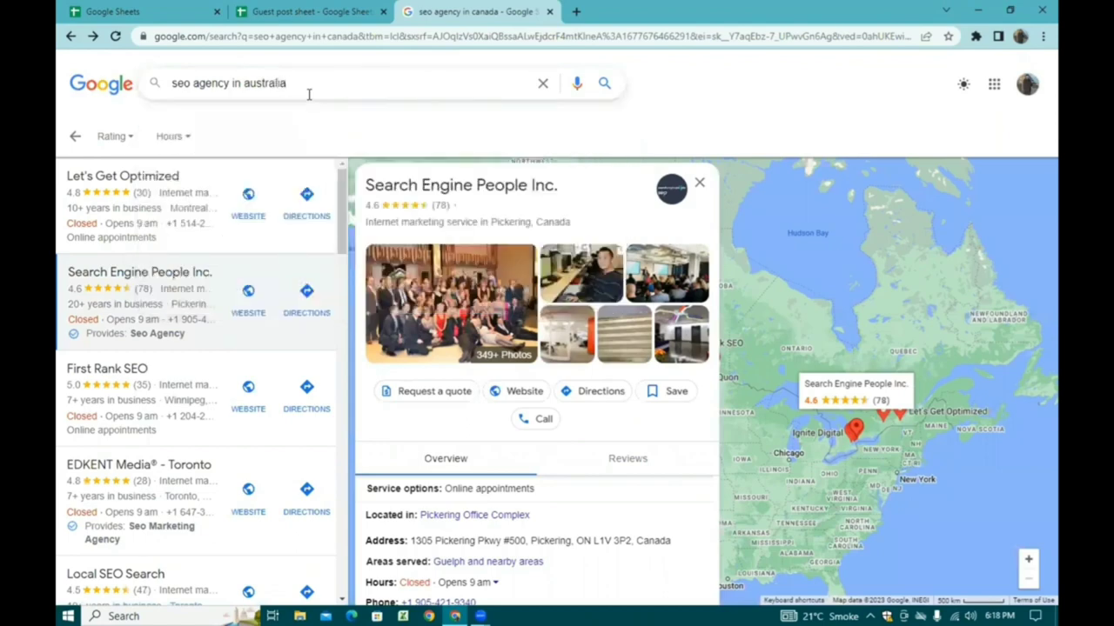
key("Return")
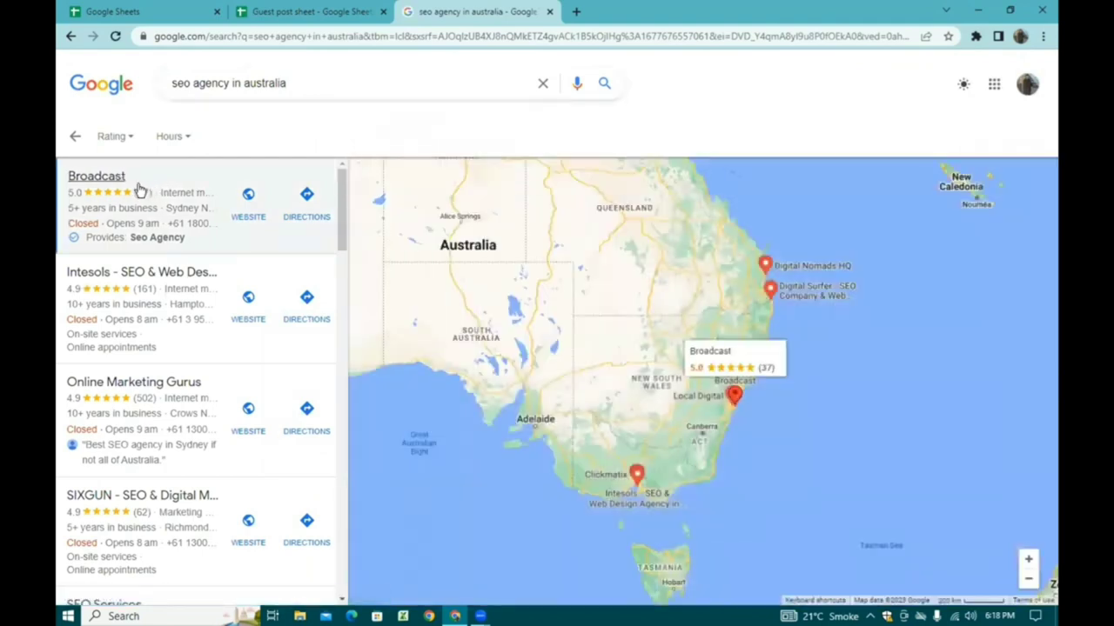
Step: Open the Broadcast agency's website from the Australian results and copy its broadcastseo.com.au address
left_click(139, 190)
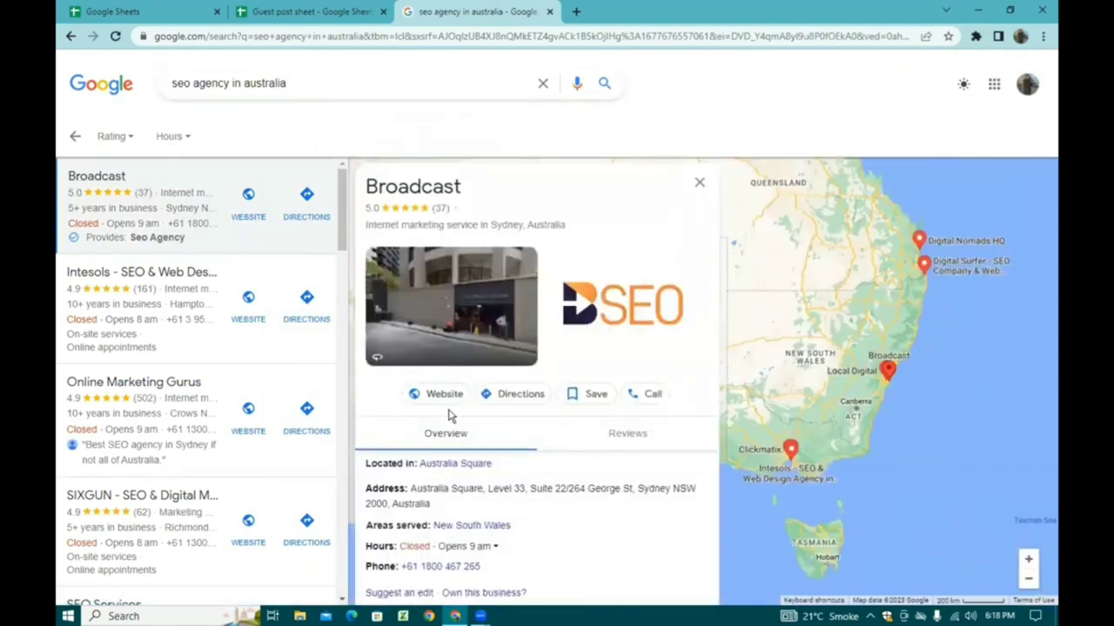
left_click(439, 400)
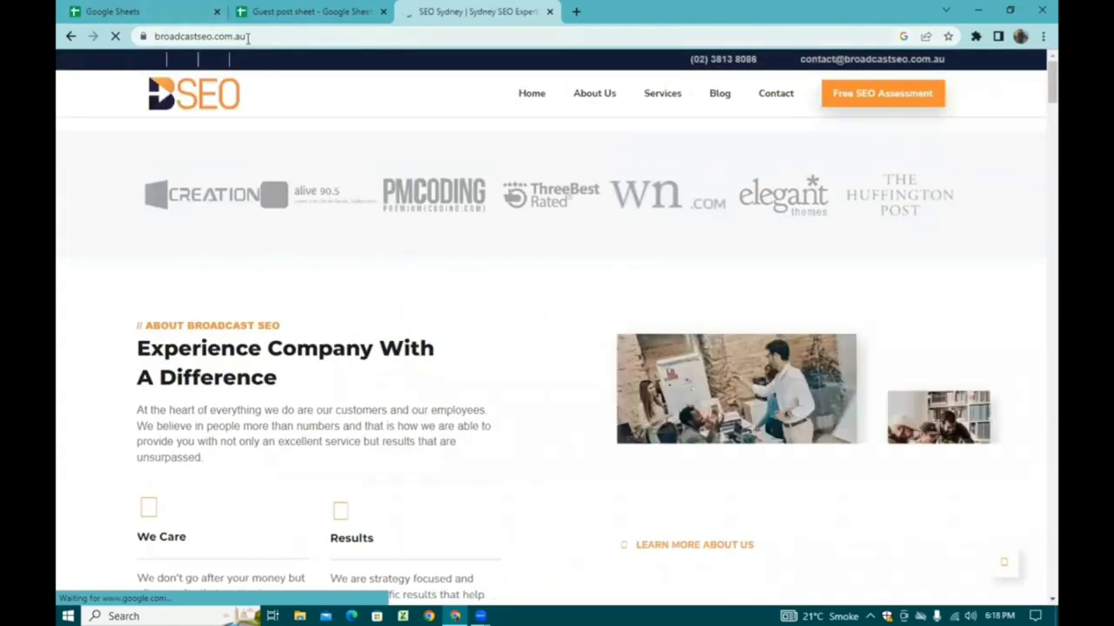
left_click_drag(251, 35, 148, 36)
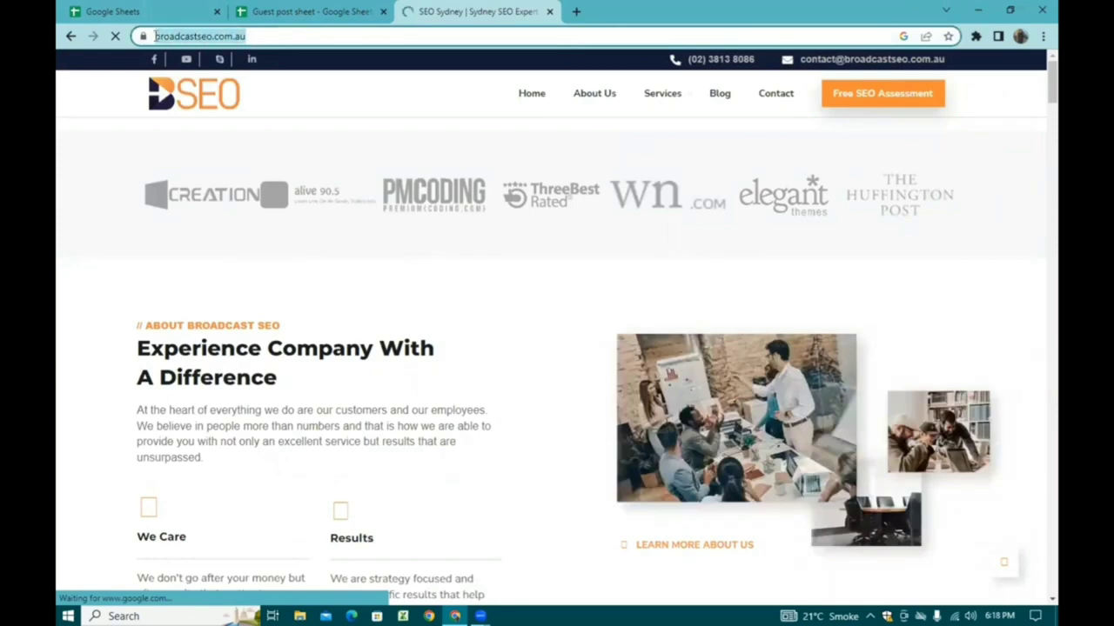
right_click(180, 38)
left_click(241, 124)
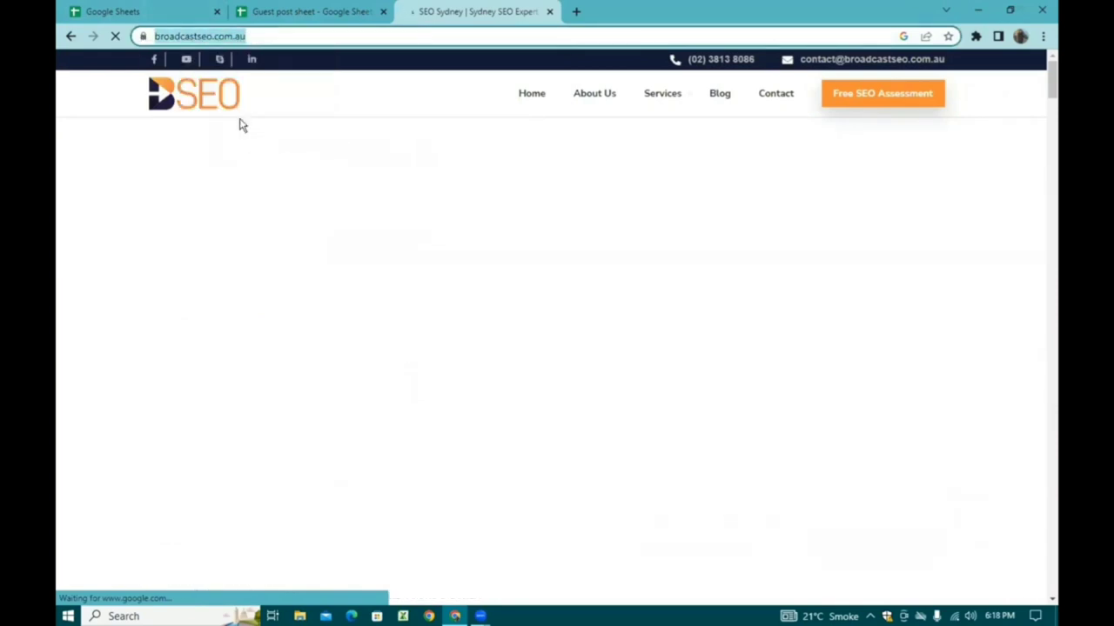
Step: Enter the heading "seo agency in aus" in cell A9 of the Guest post sheet and paste the copied broadcastseo.com.au address into A10
left_click(287, 12)
left_click(184, 312)
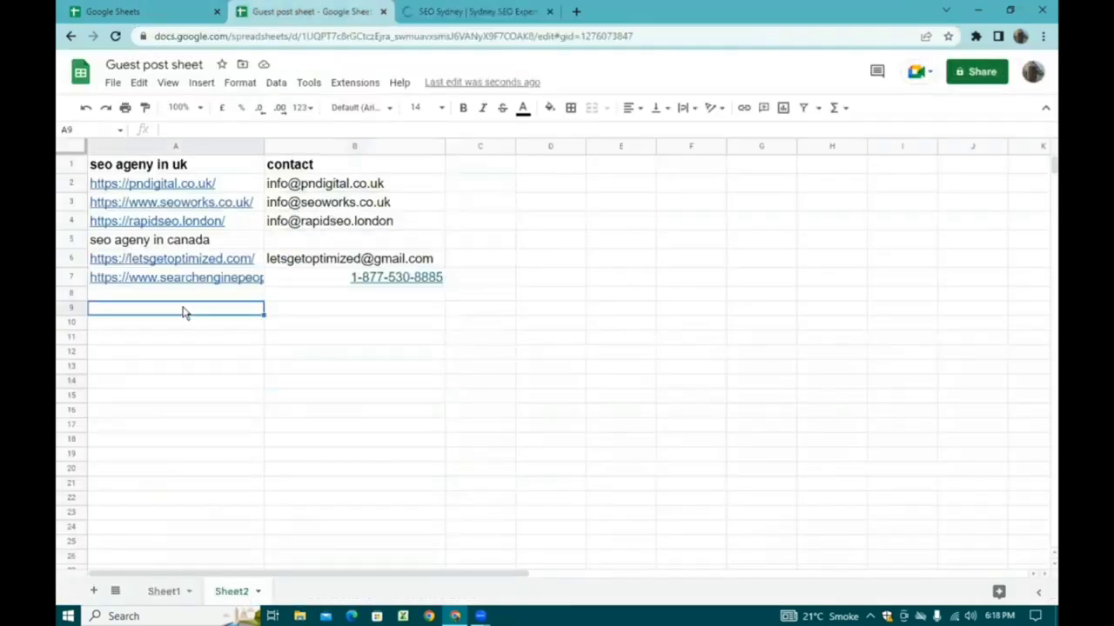
type("se")
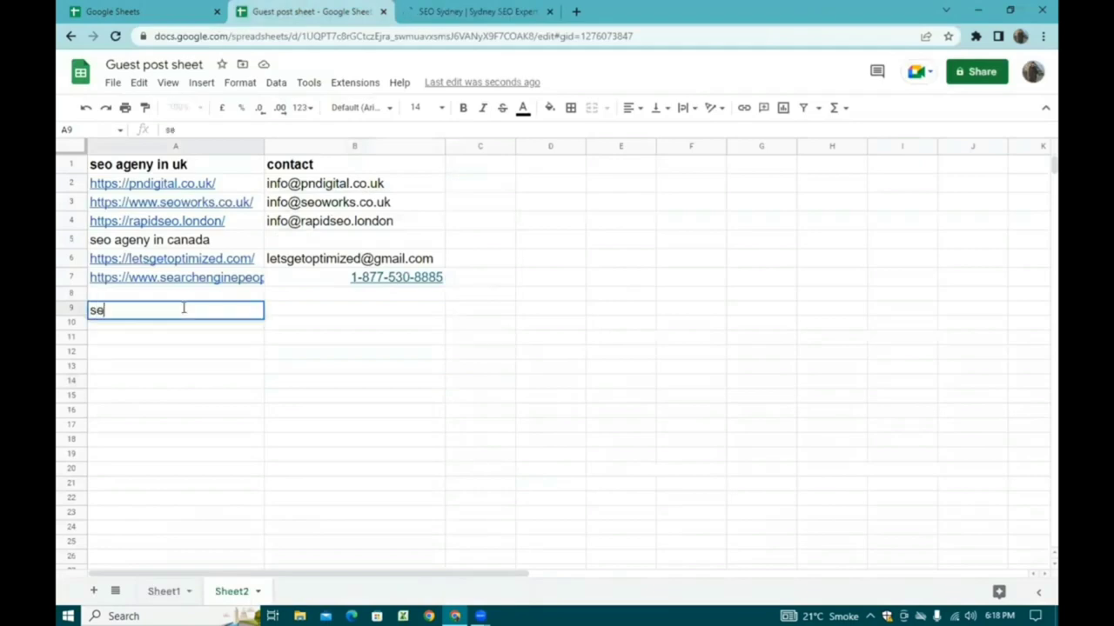
type("o agens")
key("BackSpace")
type("c")
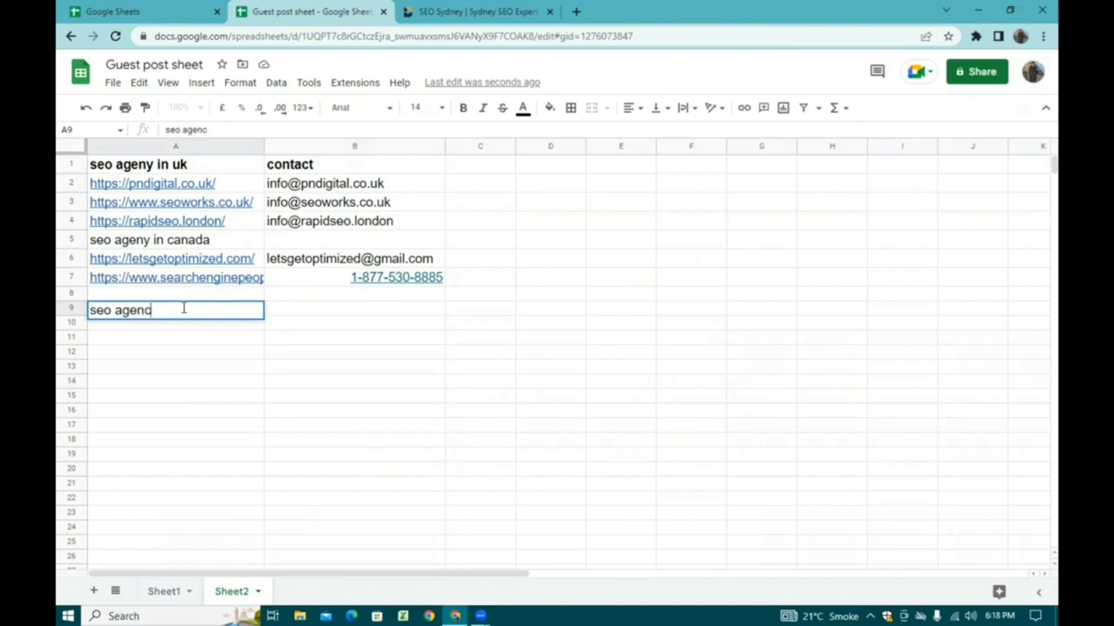
type("y in aus")
key("Return")
right_click(161, 333)
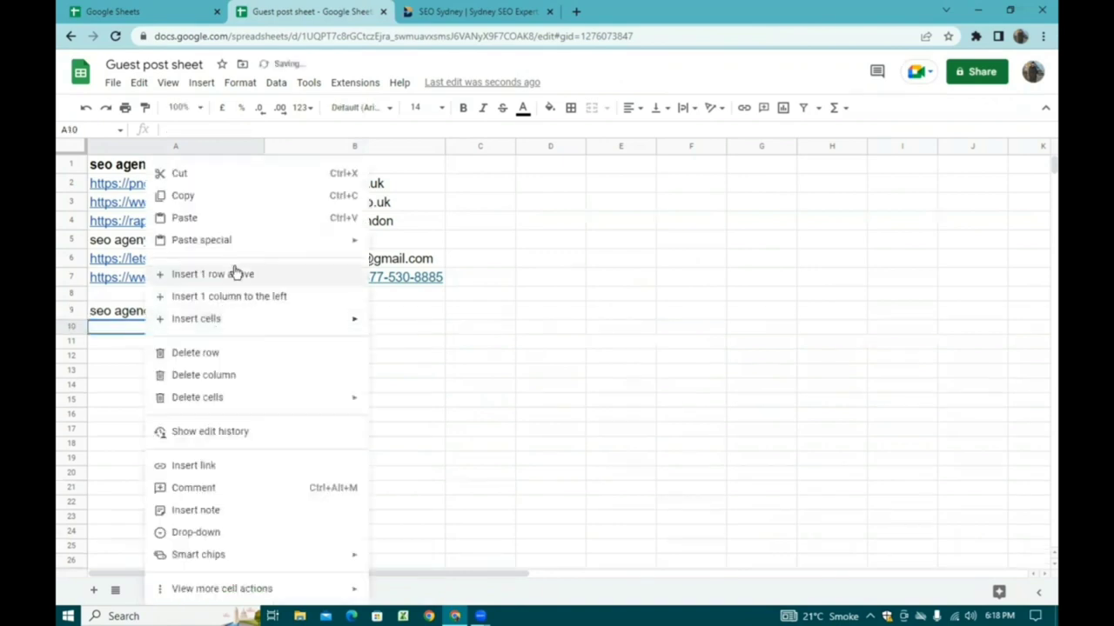
left_click(236, 226)
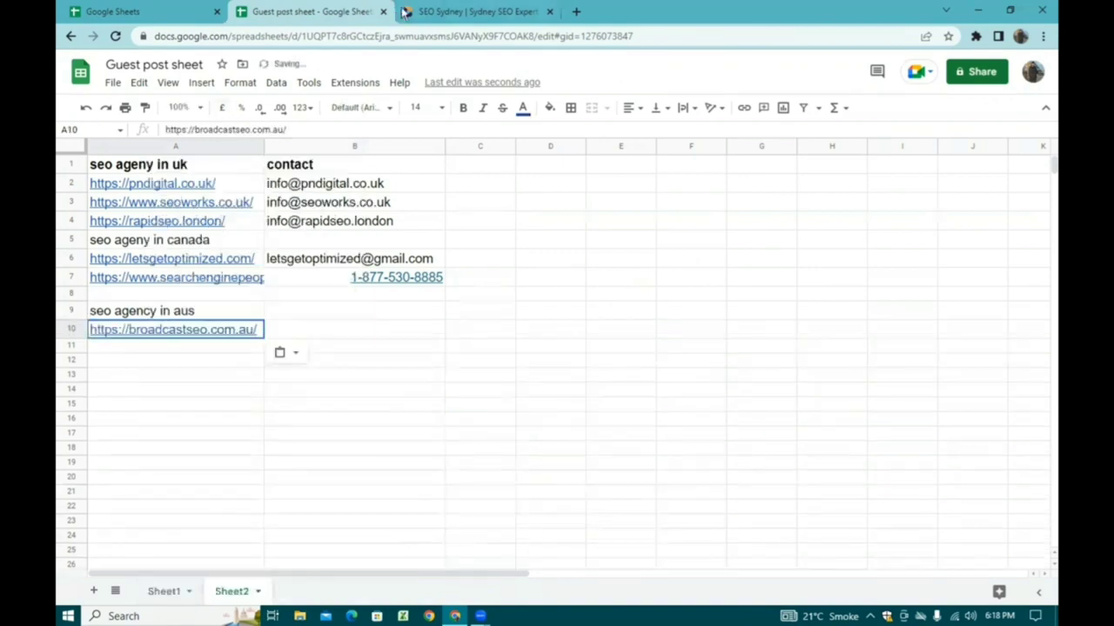
Step: Copy the contact e-mail address from the header of the Broadcast SEO website and paste it into cell B10 of the Guest post sheet
left_click(470, 11)
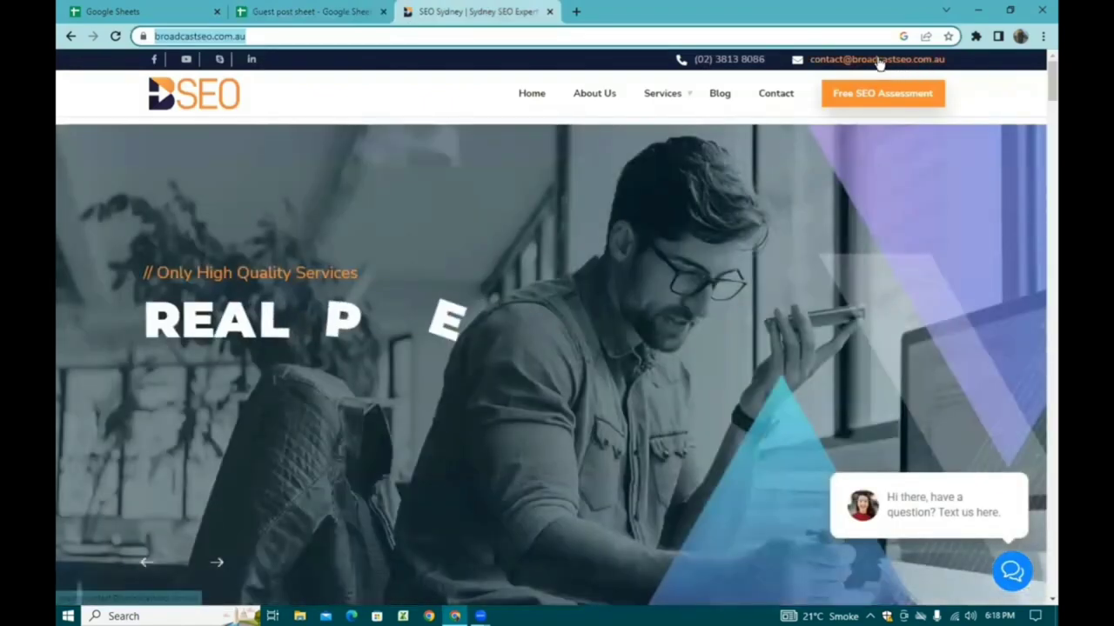
right_click(877, 61)
left_click(911, 142)
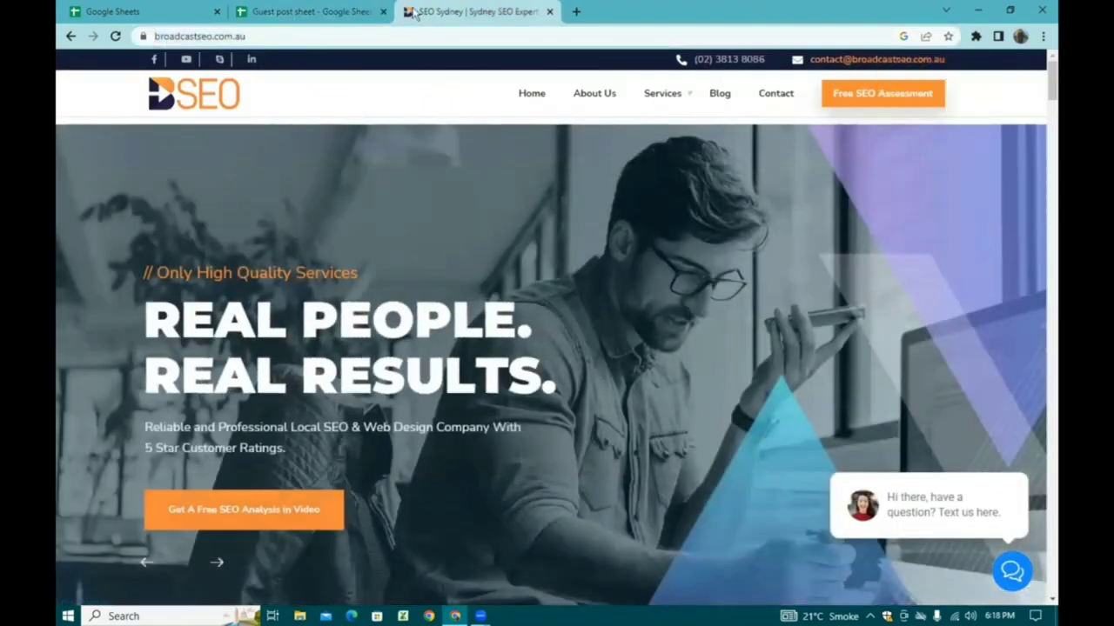
left_click(318, 11)
right_click(311, 331)
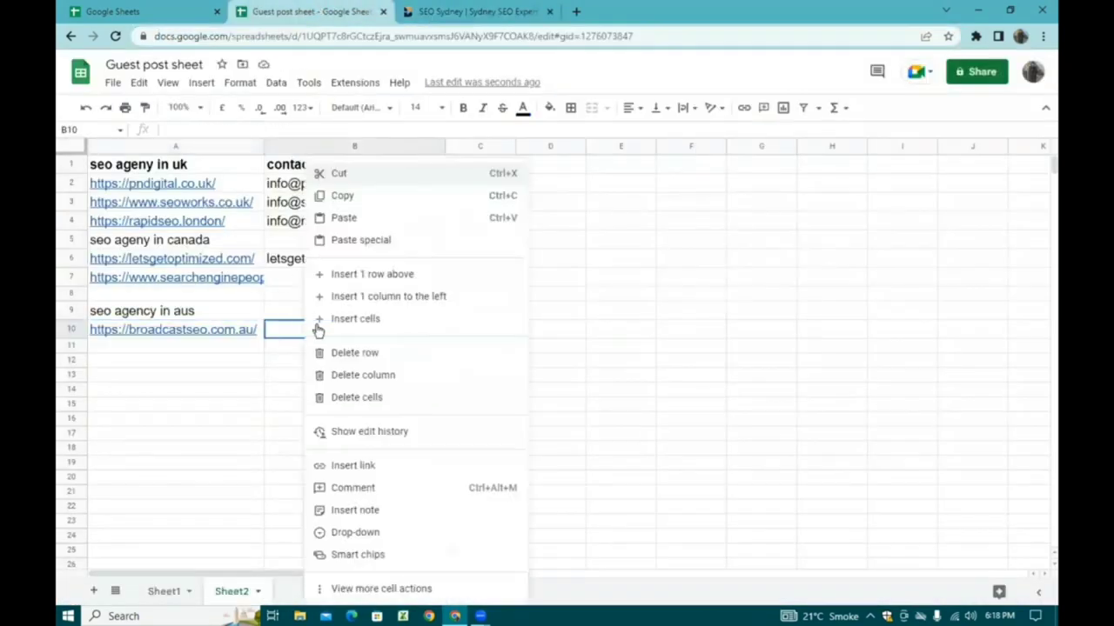
left_click(380, 224)
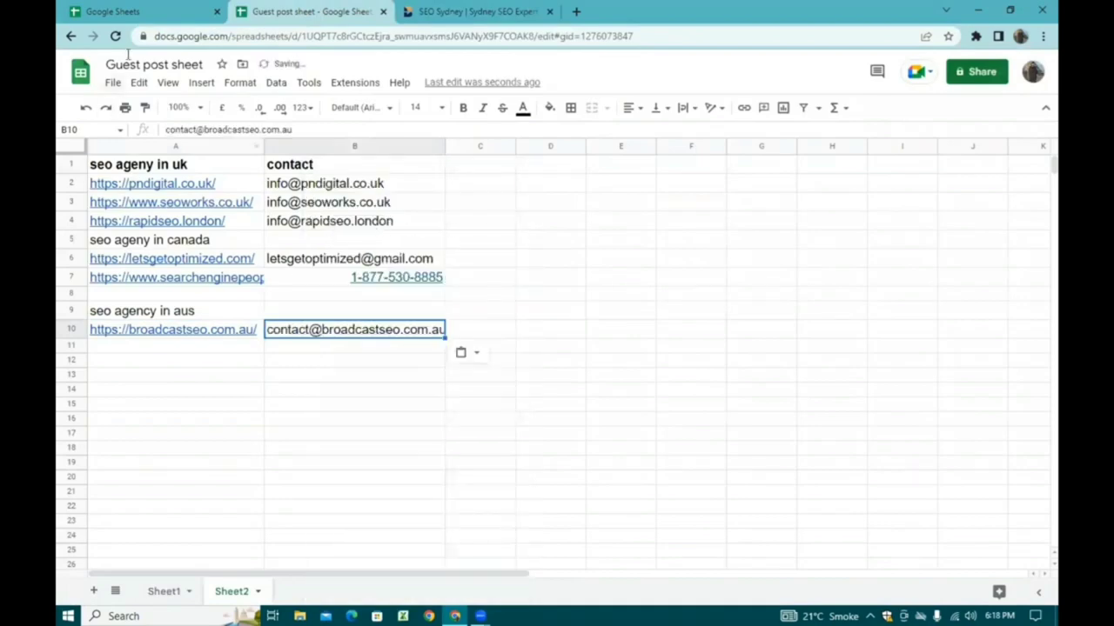
Step: Return to the Australian search results and open the website of the Intesols agency
left_click(426, 12)
left_click(70, 36)
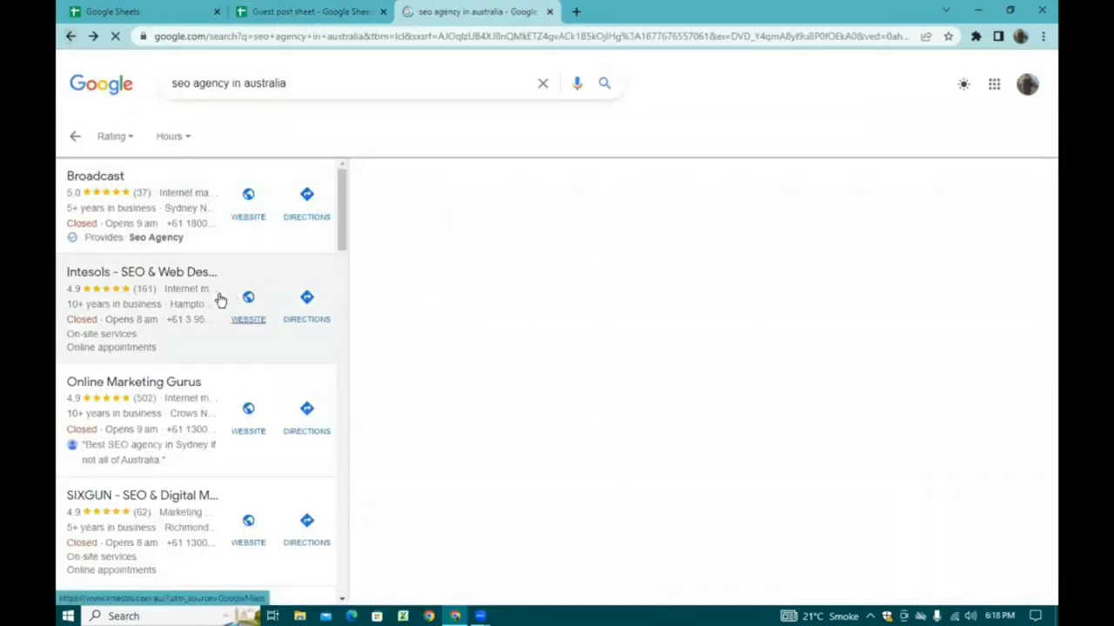
left_click(172, 284)
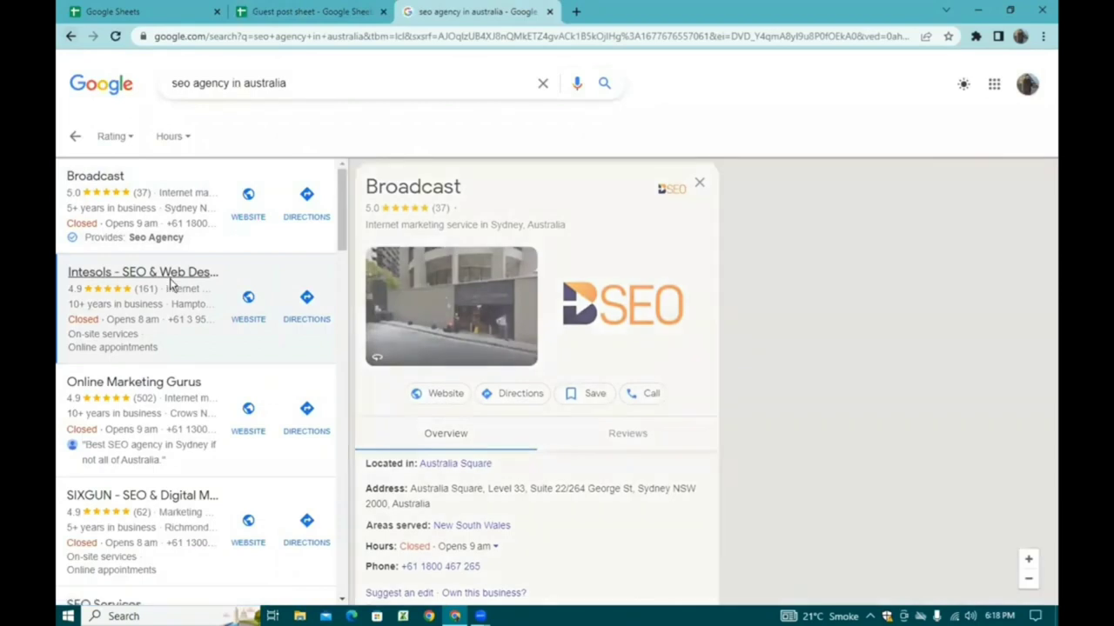
left_click(526, 400)
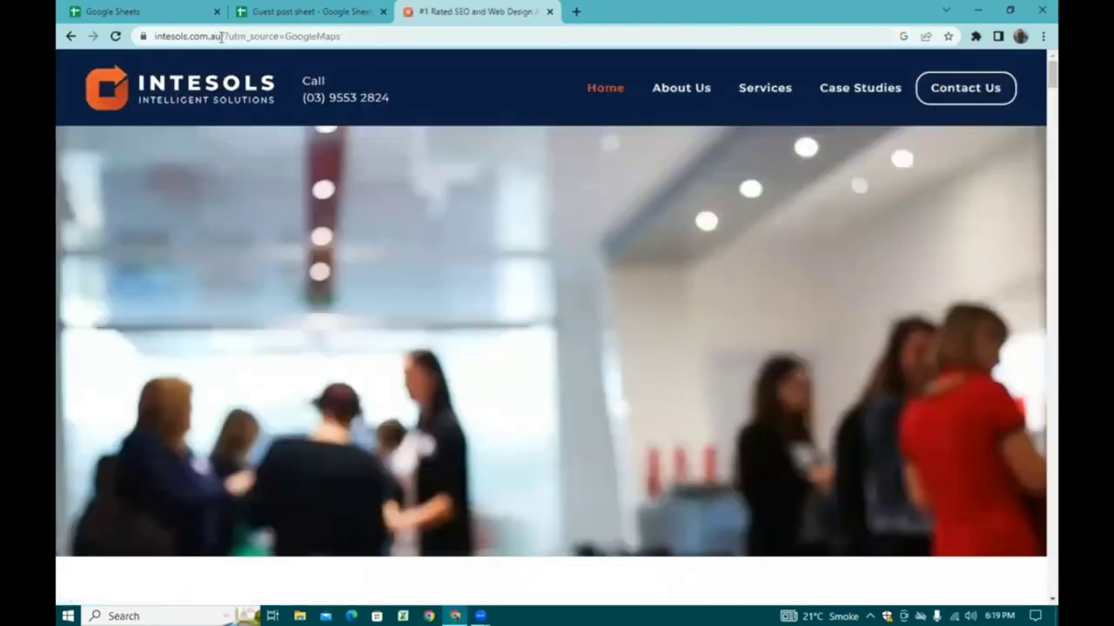
Step: Copy only the base intesols.com.au address, without its tracking parameter, and paste it into cell A11 of the Guest post sheet
left_click(154, 35)
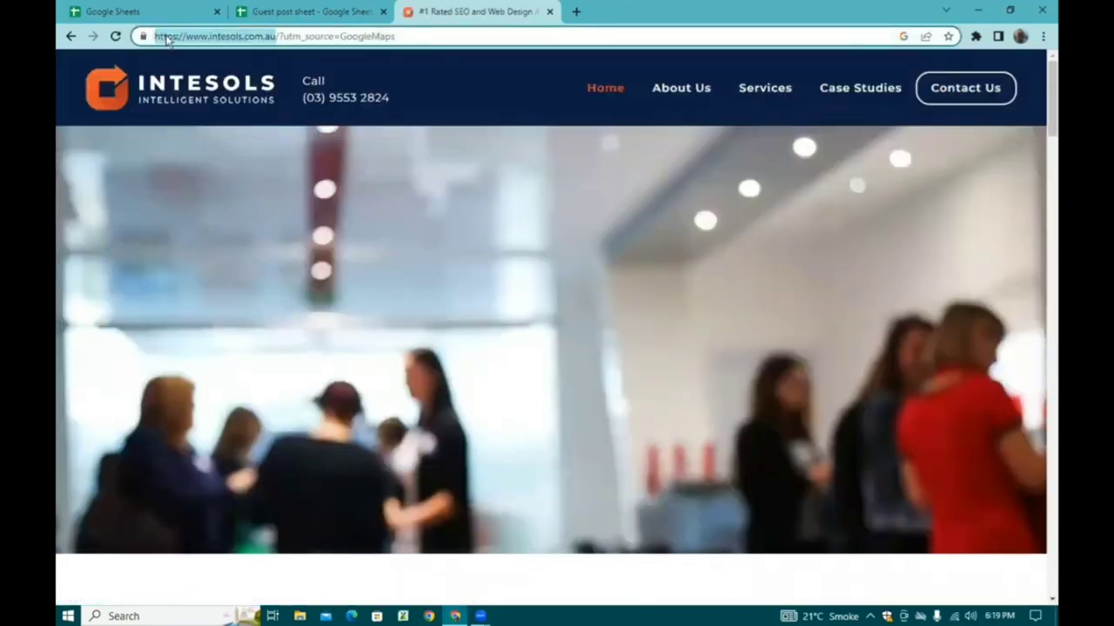
right_click(165, 37)
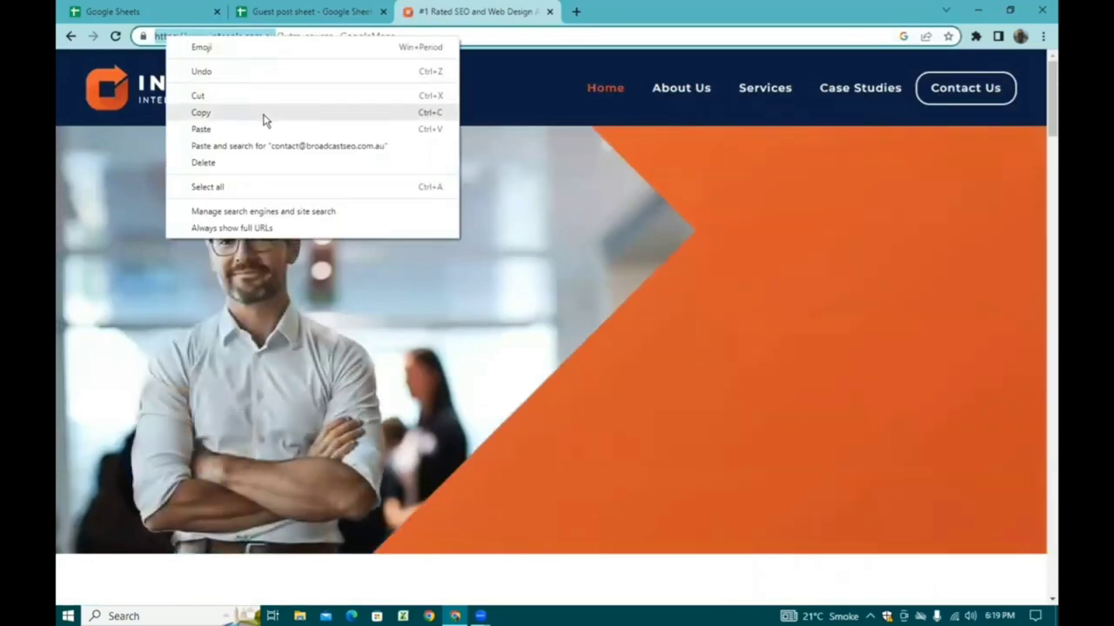
left_click(264, 114)
left_click(310, 12)
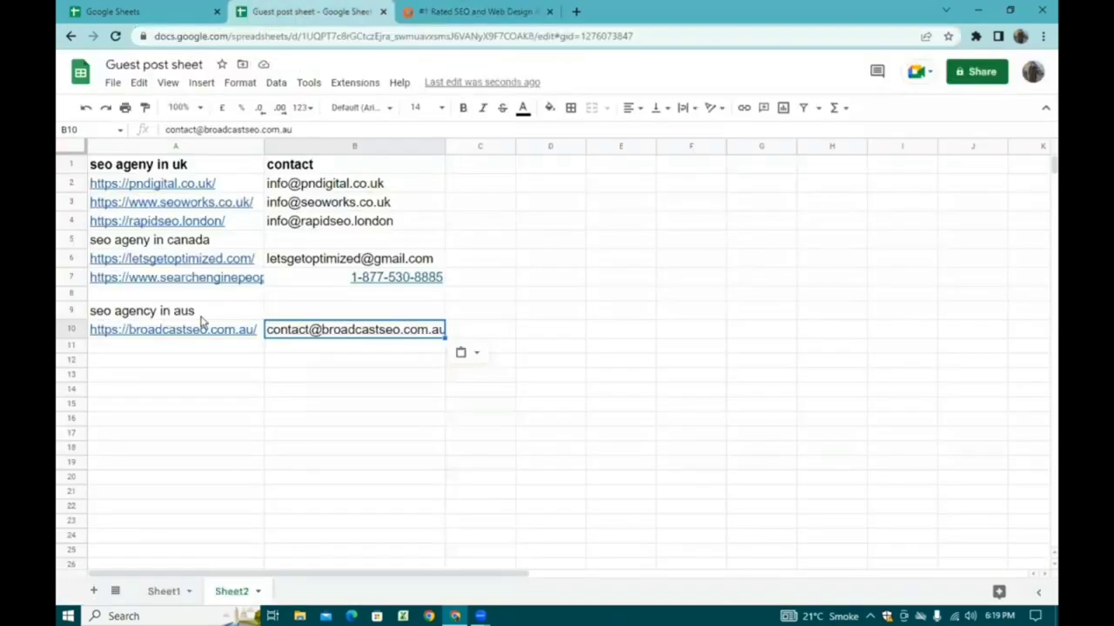
right_click(173, 348)
left_click(251, 218)
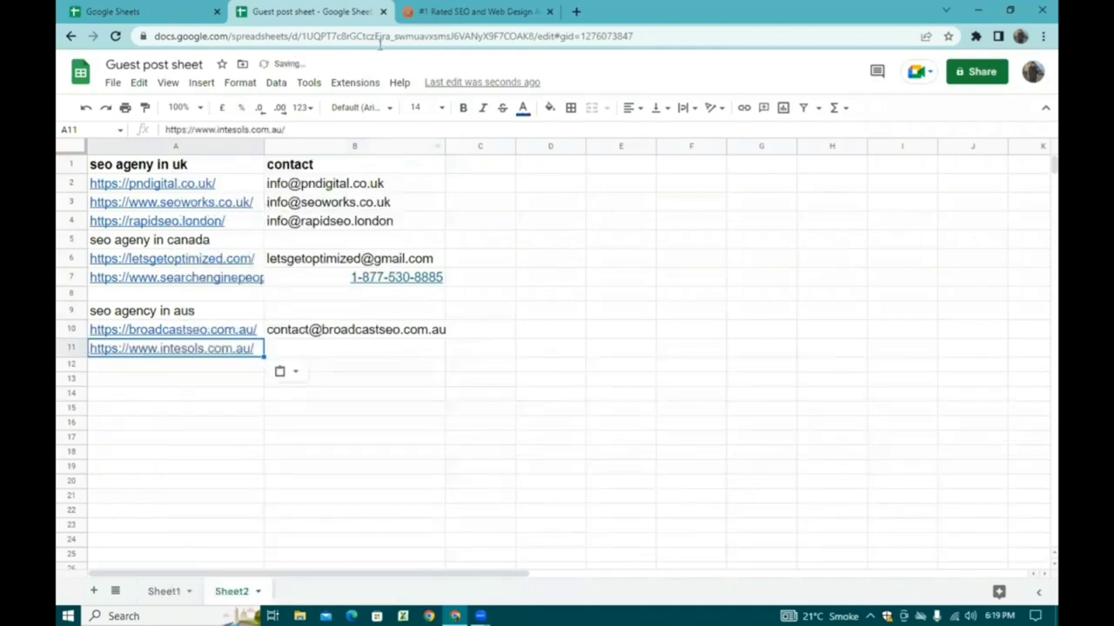
Step: Check the Intesols website's footer for contact details and open the company's Facebook page from there
left_click(467, 12)
scroll(1041, 562, "down", 15)
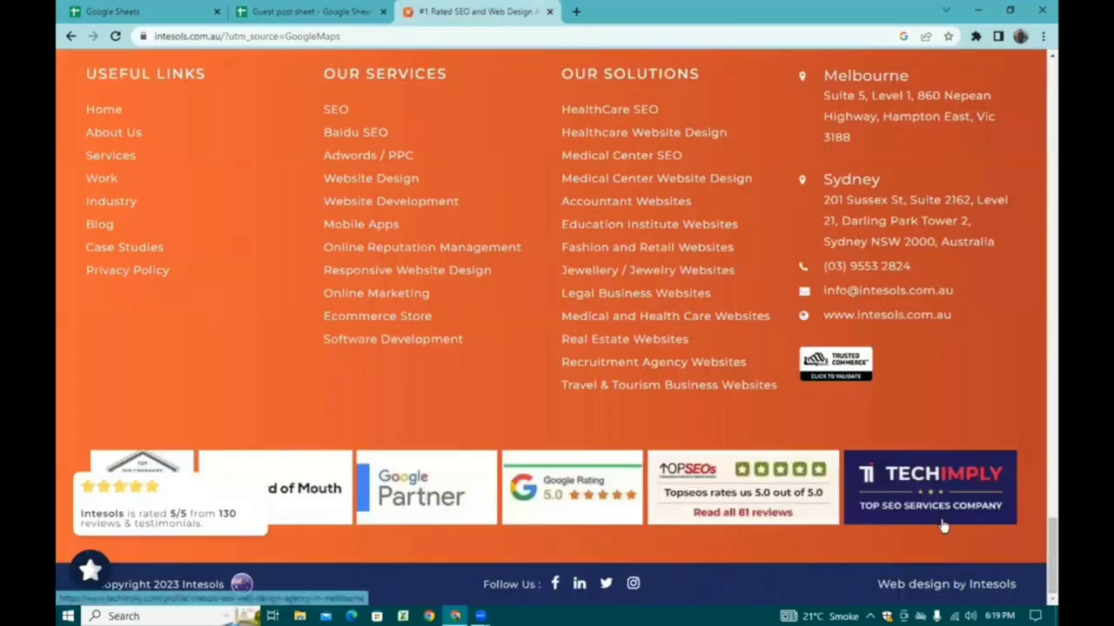
scroll(943, 526, "up", 10)
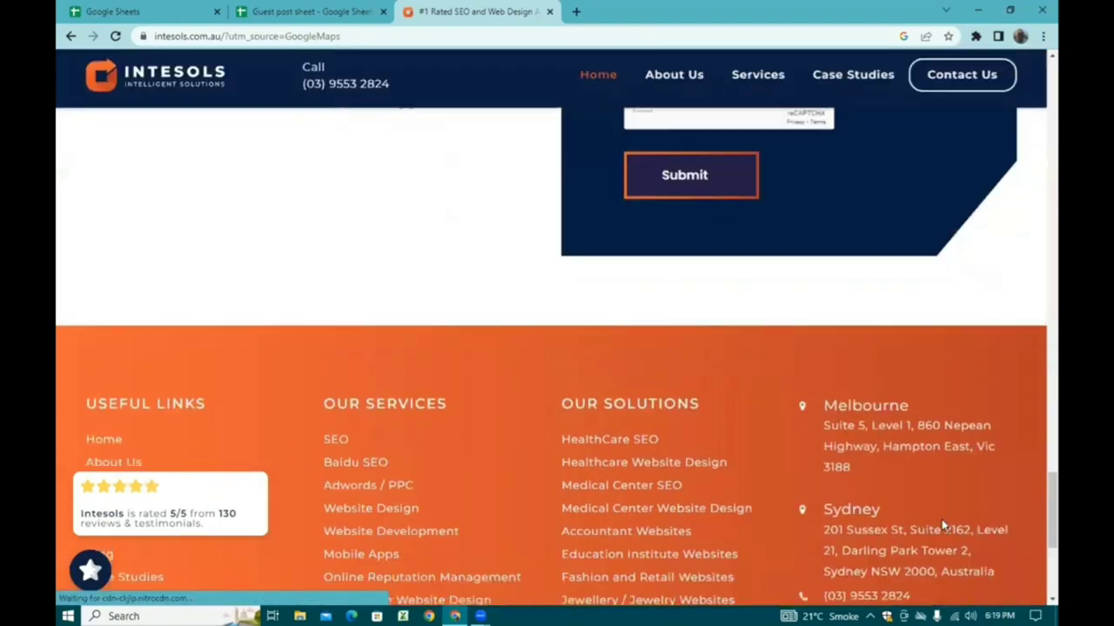
scroll(941, 512, "down", 10)
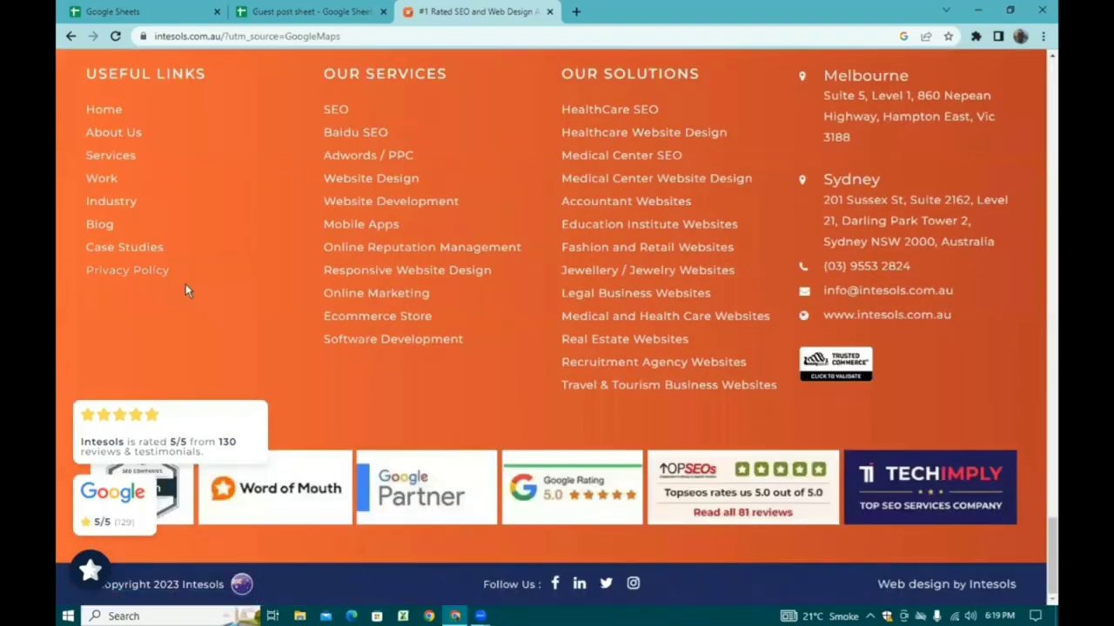
left_click(554, 584)
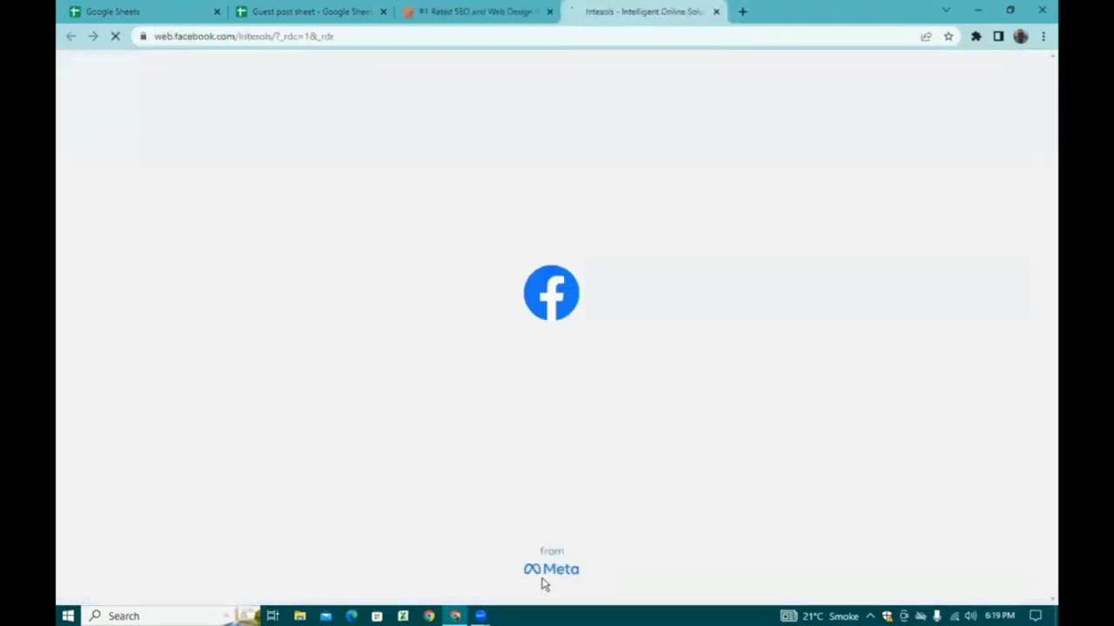
scroll(541, 584, "down", 3)
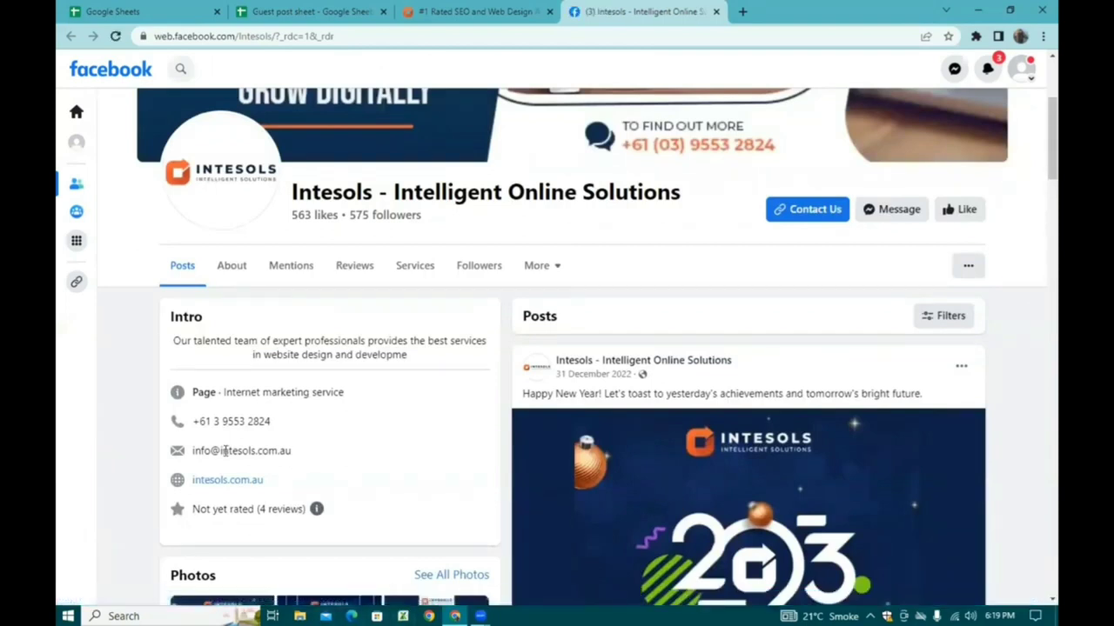
Step: Copy the e-mail address from the Intro section of the Intesols Facebook page and paste it into cell B11 of the Guest post sheet
left_click_drag(290, 451, 192, 450)
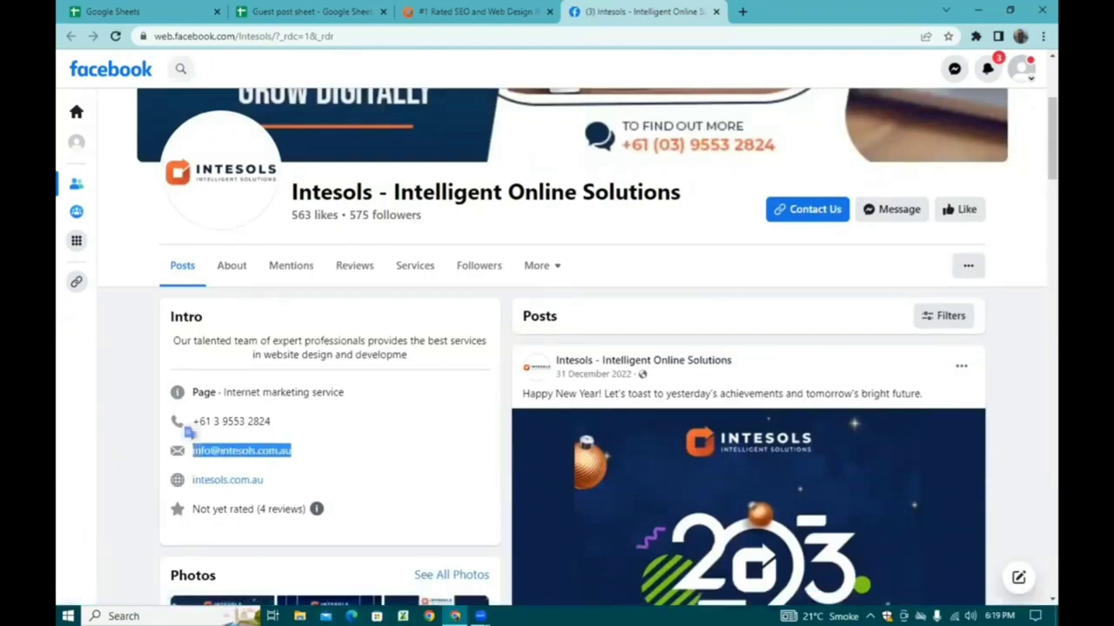
right_click(212, 451)
left_click(245, 461)
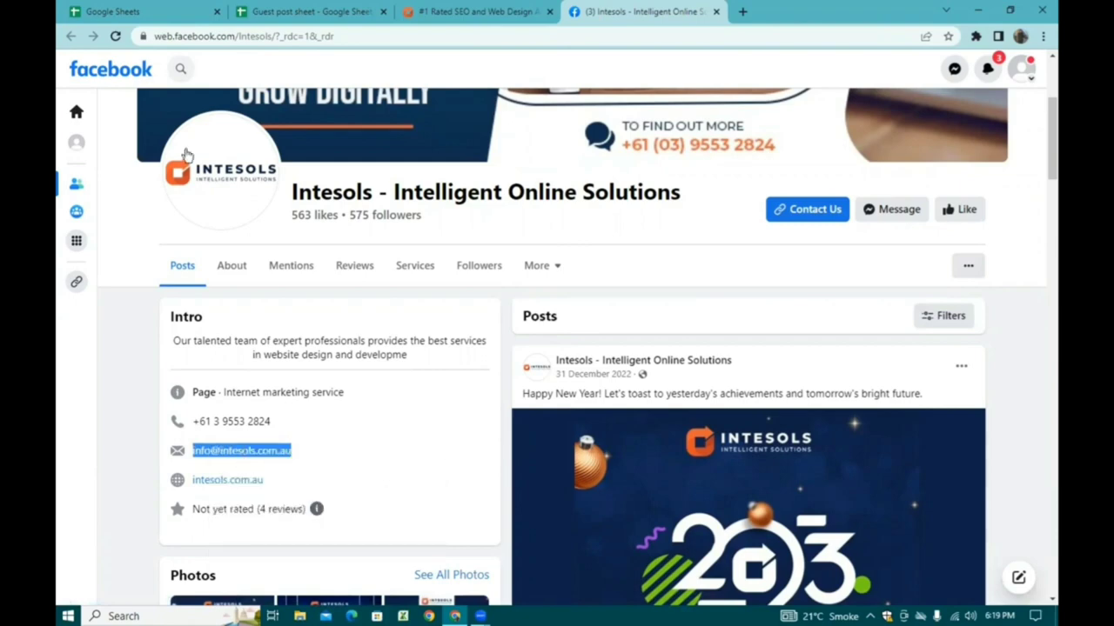
left_click(305, 11)
right_click(335, 351)
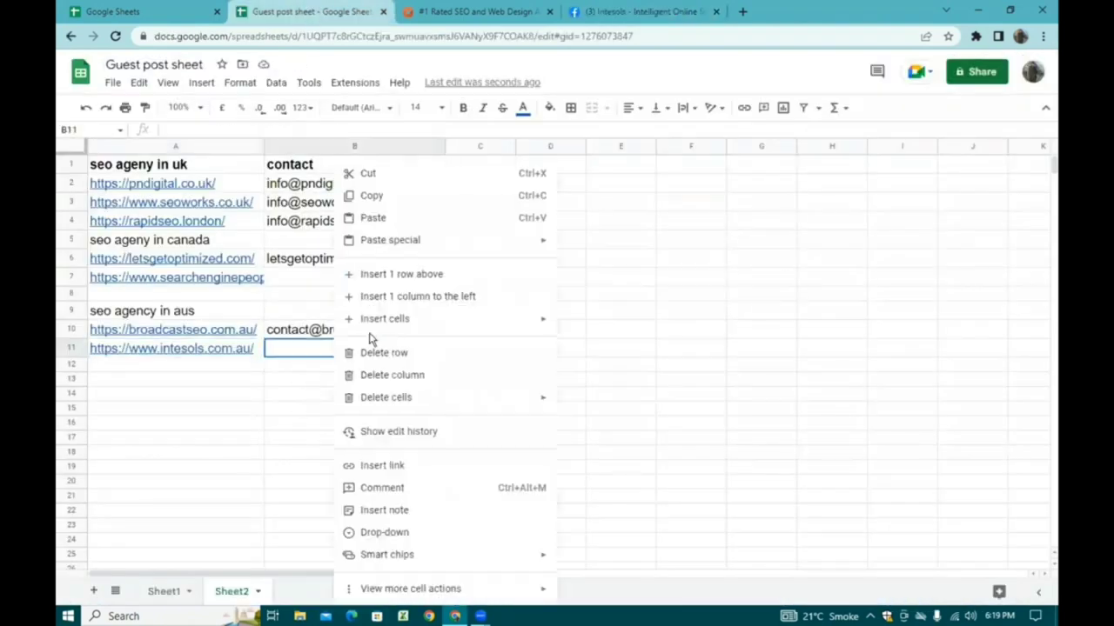
left_click(406, 219)
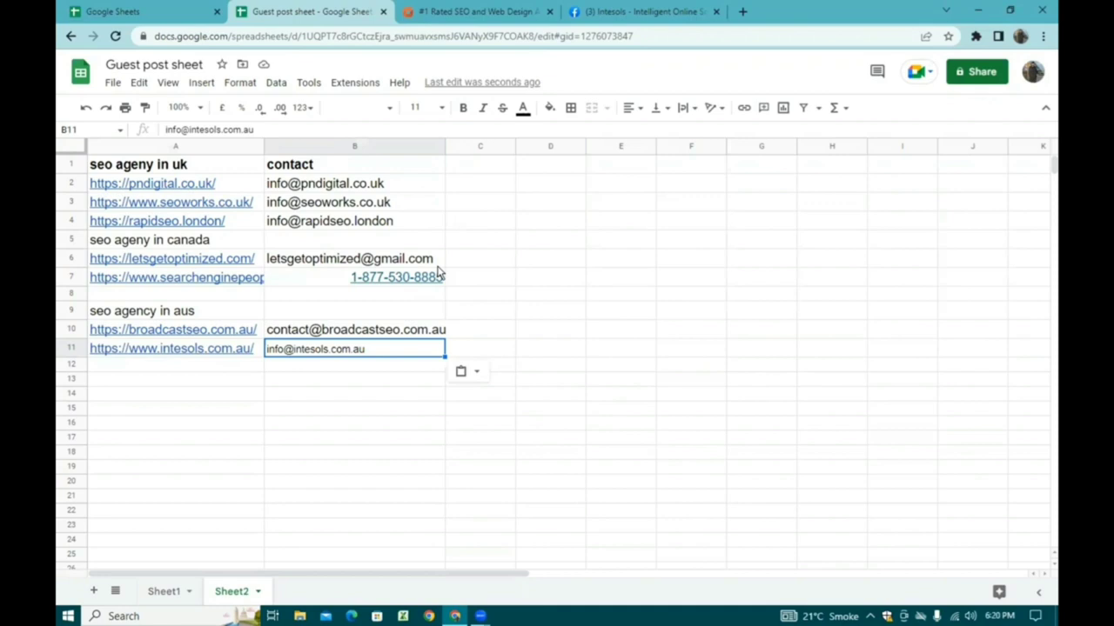
Step: Open a new Gmail message to the pndigital.co.uk contact in cell B2 from its contact card
mouse_move(433, 273)
mouse_move(317, 190)
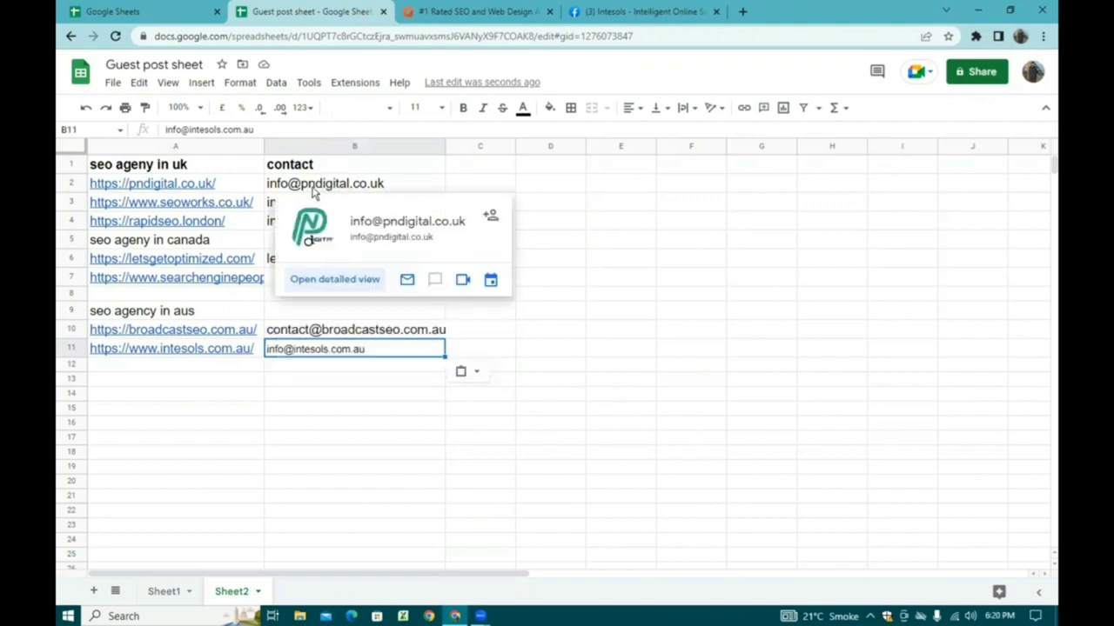
left_click(407, 279)
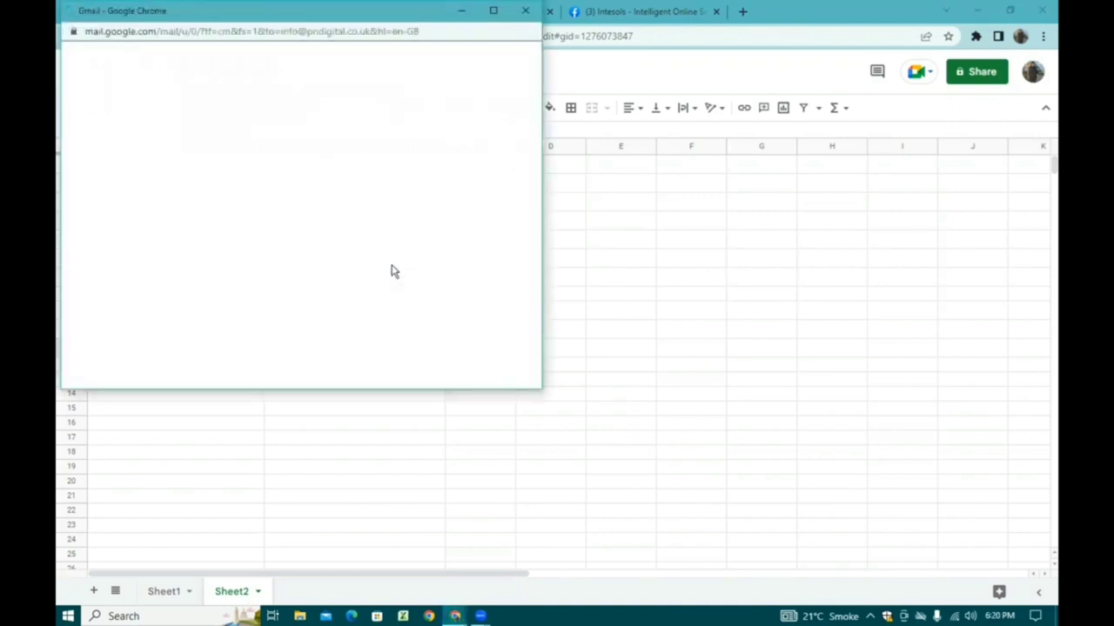